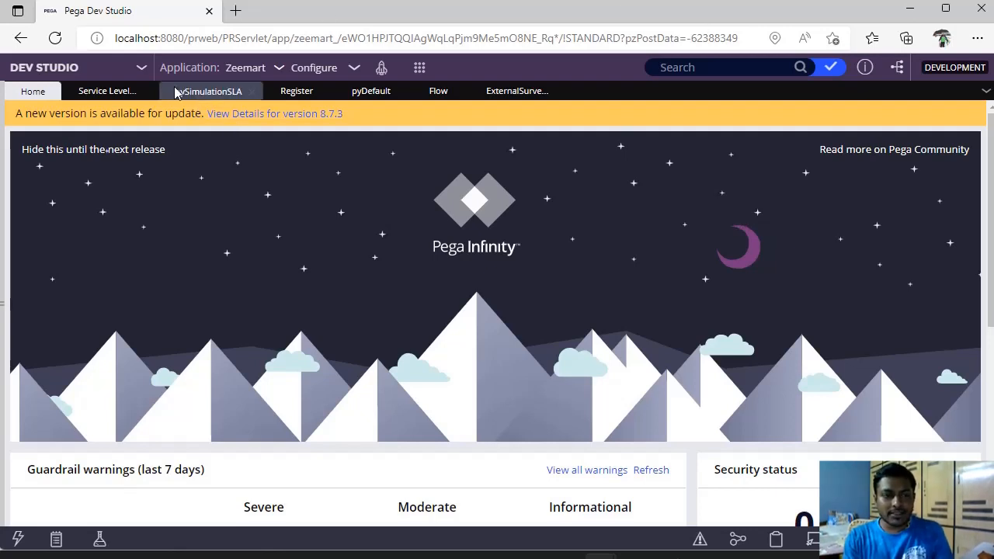
# - Open the list of Service Level Agreement records in the Process category
pyautogui.click(5, 220)
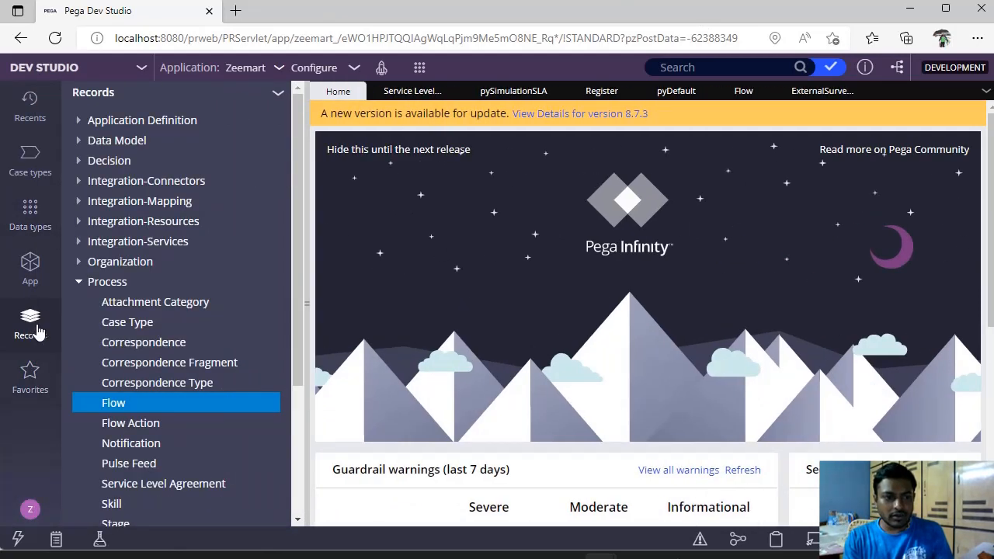
pyautogui.scroll(-3, 124, 326)
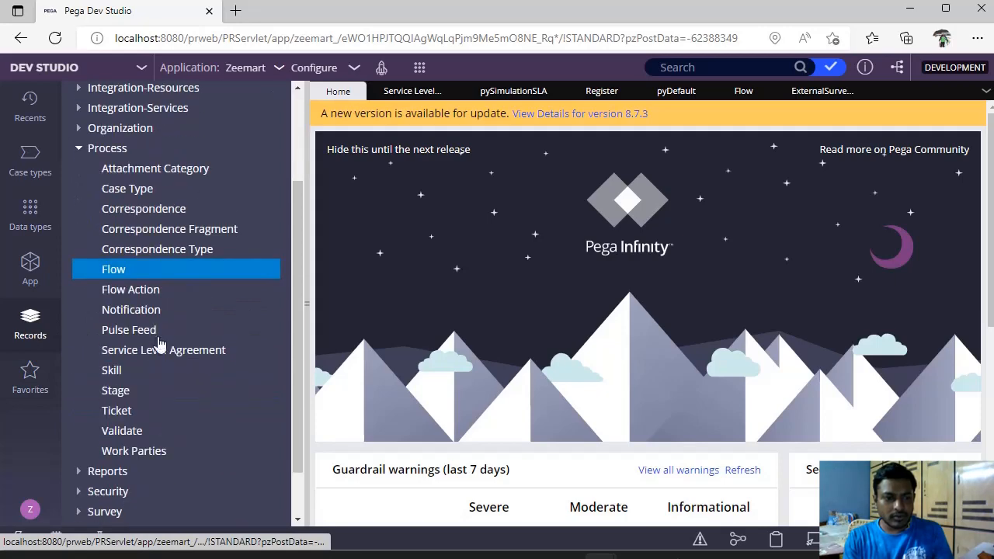
pyautogui.click(167, 353)
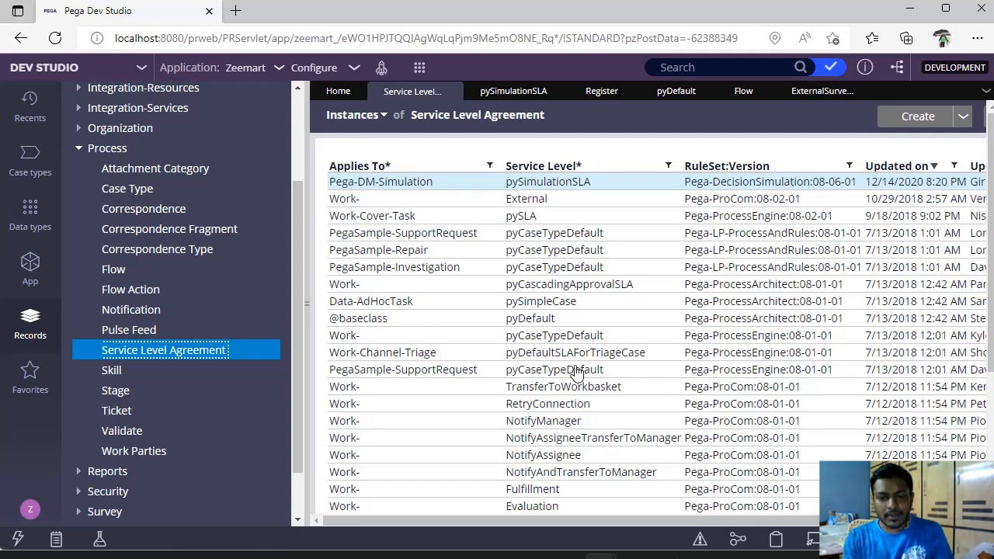
# - Check the Rule-Obj-ServiceLevel instance name in the SLA.docx notes and return to Pega Dev Studio
pyautogui.hotkey('alt', 'Tab')
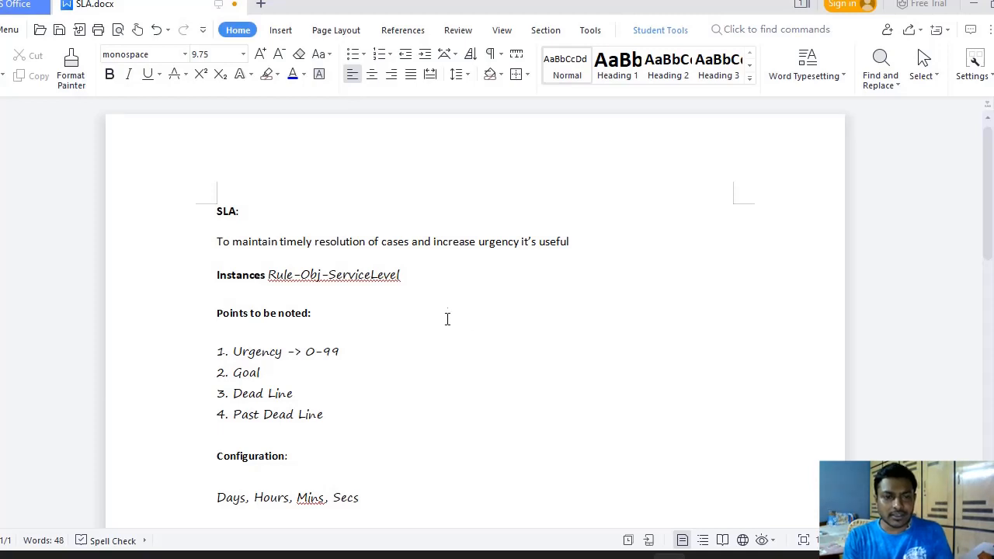
pyautogui.moveTo(411, 275); pyautogui.dragTo(264, 275)
pyautogui.click(515, 329)
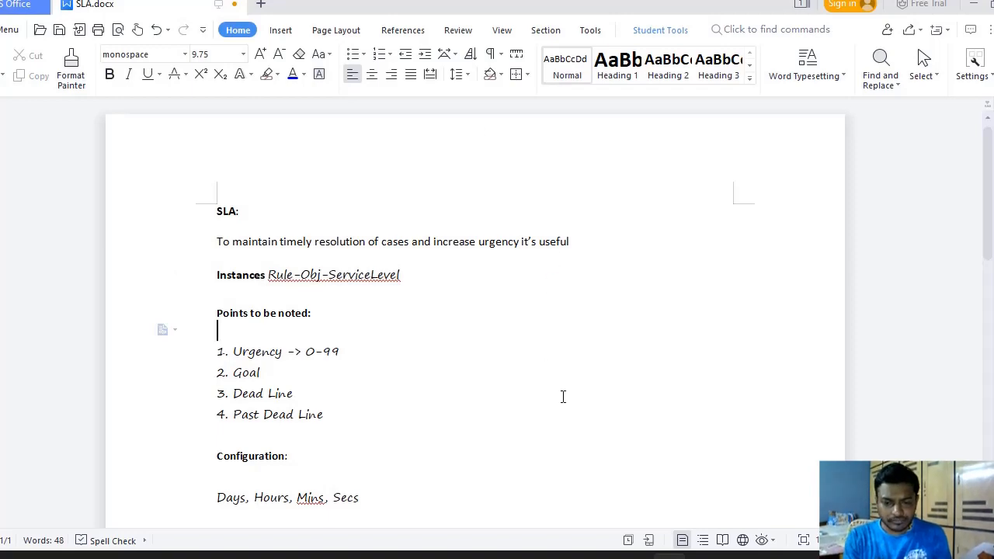
pyautogui.moveTo(614, 551)
pyautogui.click(564, 515)
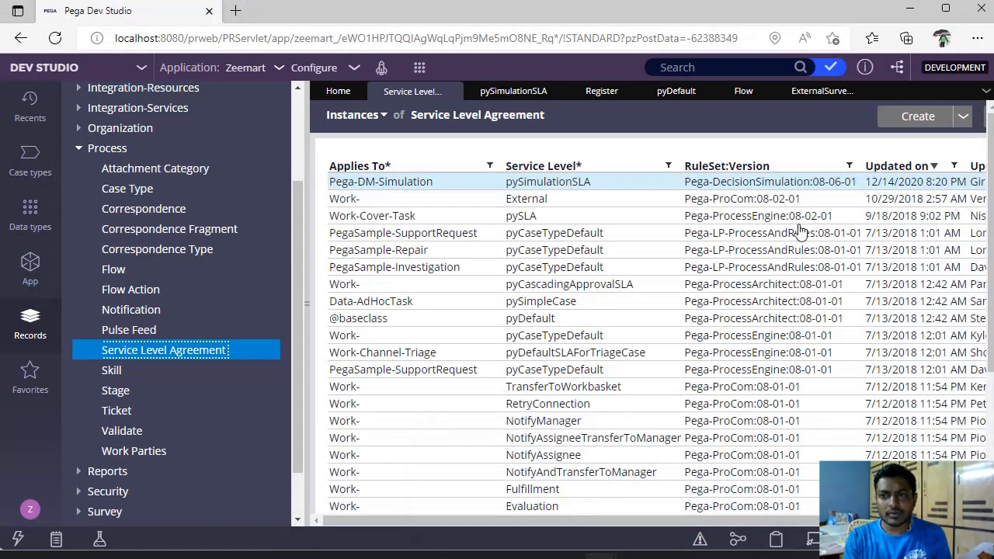
# - Create and open a service level agreement labelled SLA DEMO that applies to Zmart-Zeemart-Work in ruleset Zeemart 01-01-03
pyautogui.click(915, 117)
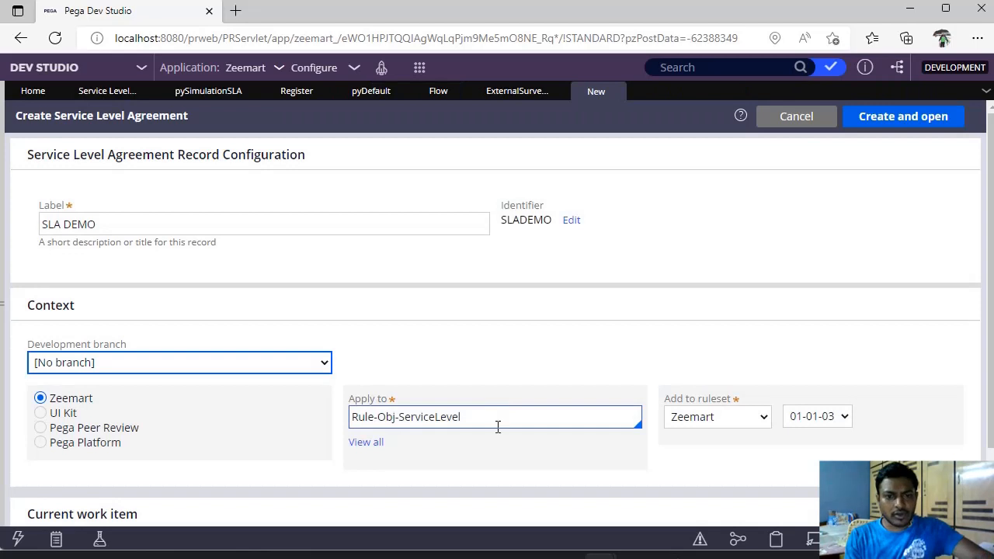
pyautogui.tripleClick(505, 423)
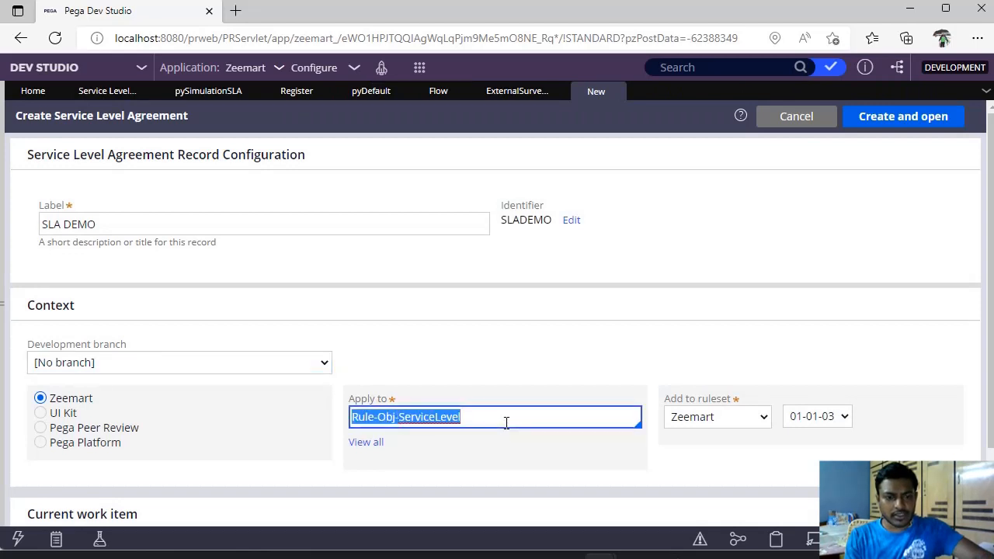
pyautogui.press('BackSpace')
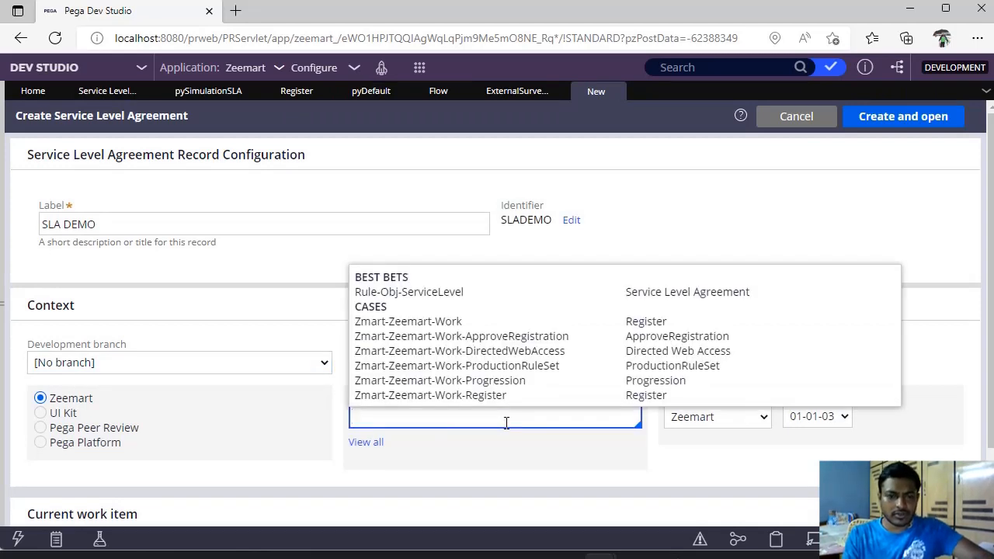
pyautogui.press('Down')
pyautogui.press('Down')
pyautogui.press('Down')
pyautogui.press('Up')
pyautogui.press('Return')
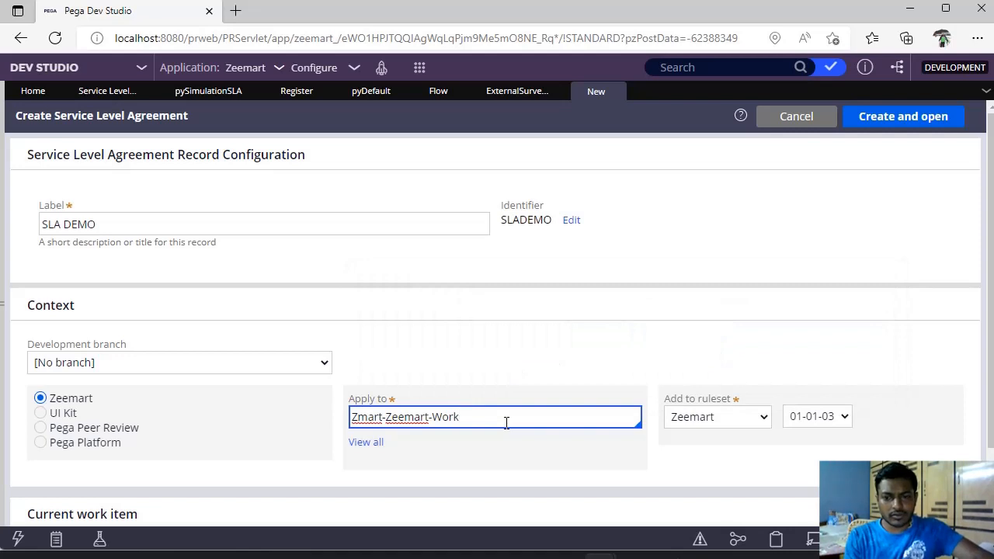
pyautogui.click(876, 124)
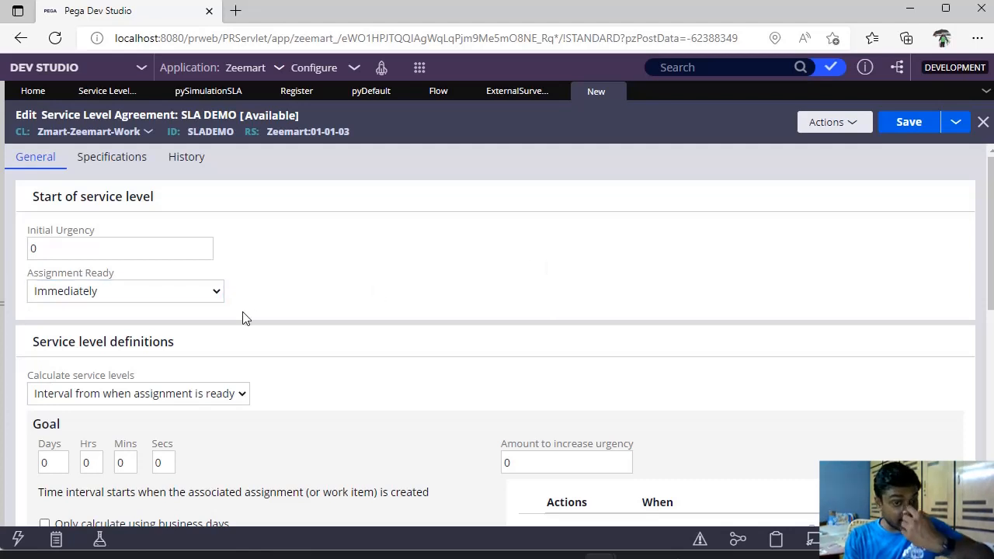
# - Set the initial urgency of the service level to 10
pyautogui.click(136, 254)
pyautogui.doubleClick(137, 254)
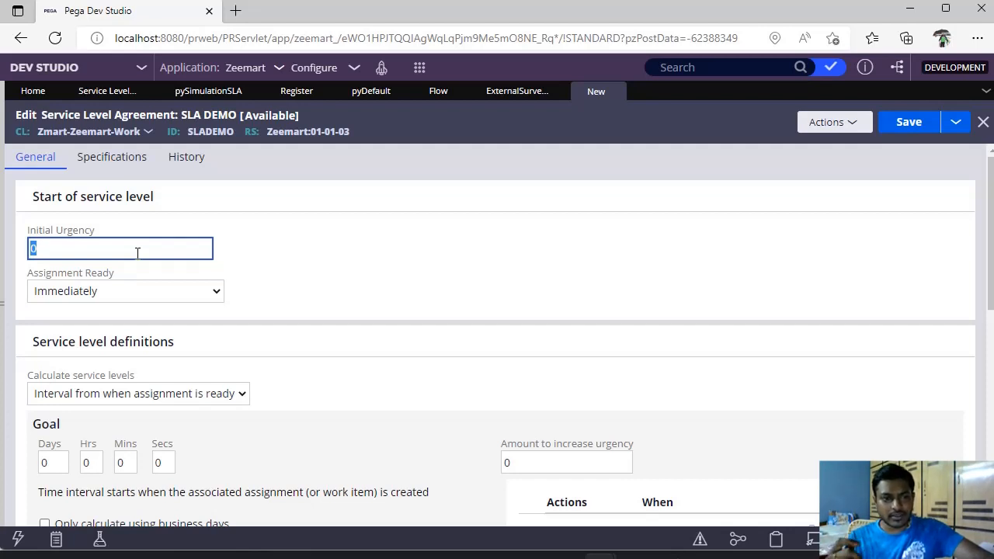
pyautogui.write('10')
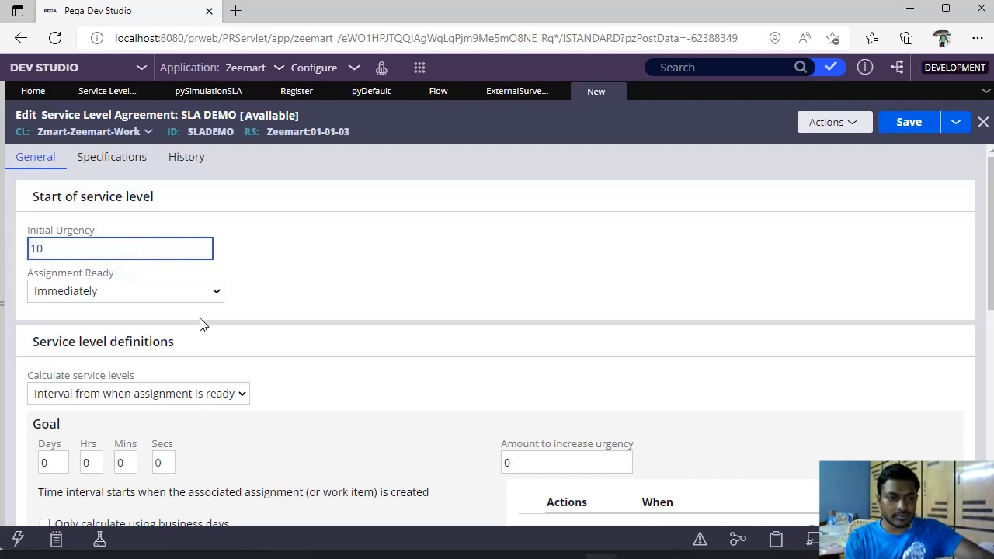
pyautogui.click(391, 289)
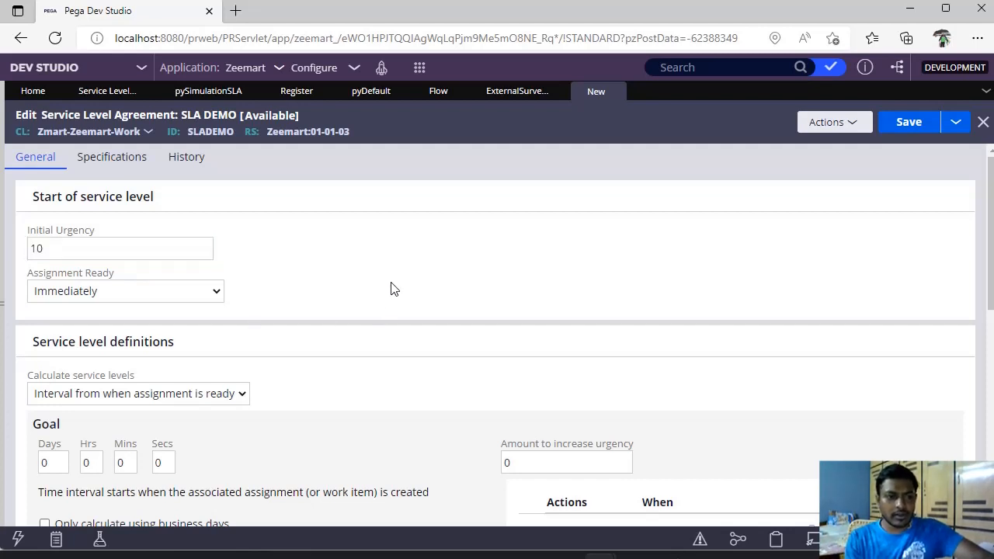
# - Try setting Assignment Ready to Dynamically defined on a property and inspect its date-time source field
pyautogui.click(98, 296)
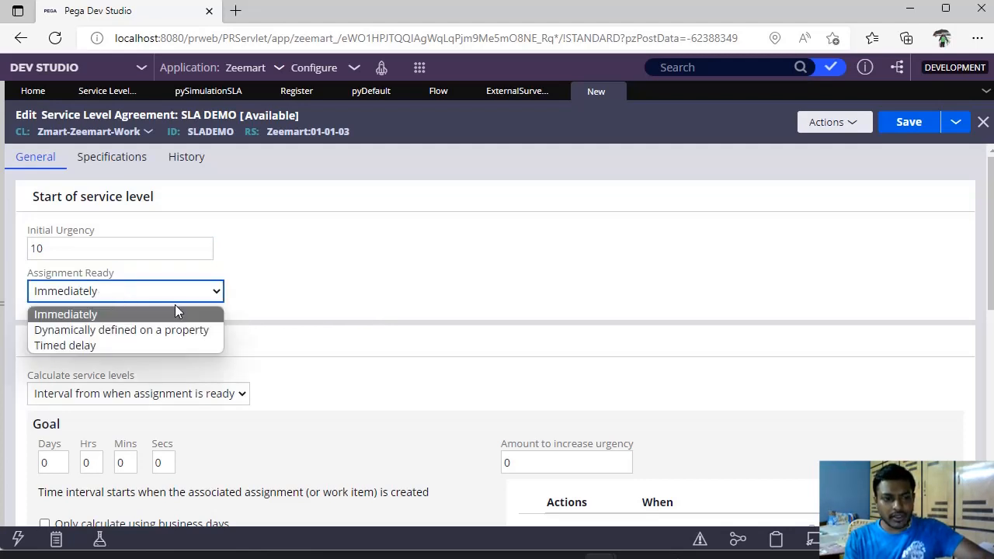
pyautogui.click(151, 327)
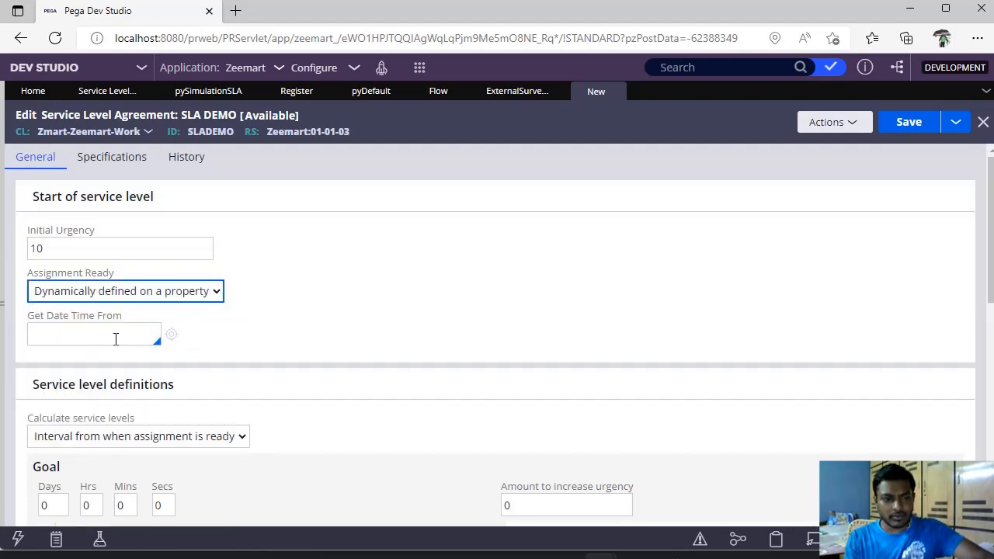
pyautogui.click(115, 339)
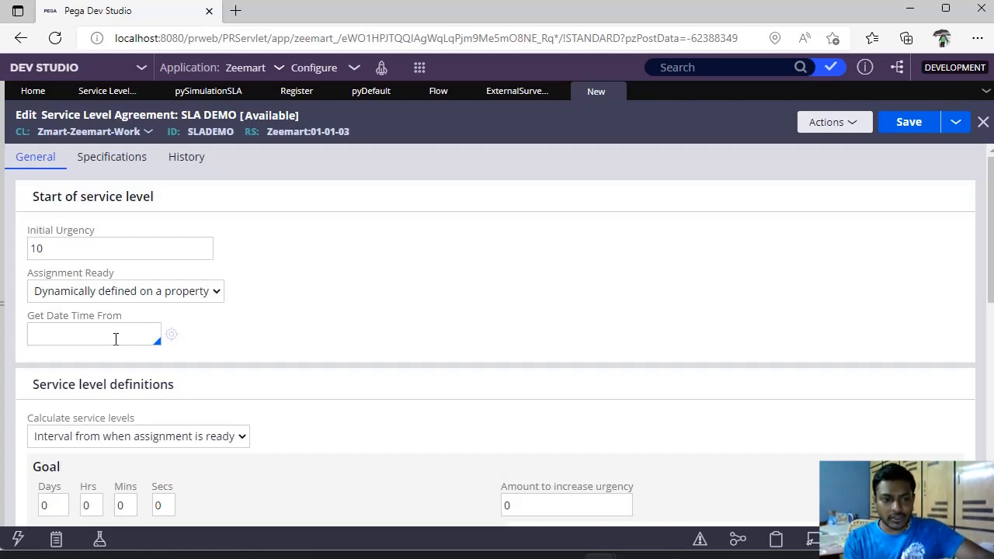
pyautogui.click(120, 337)
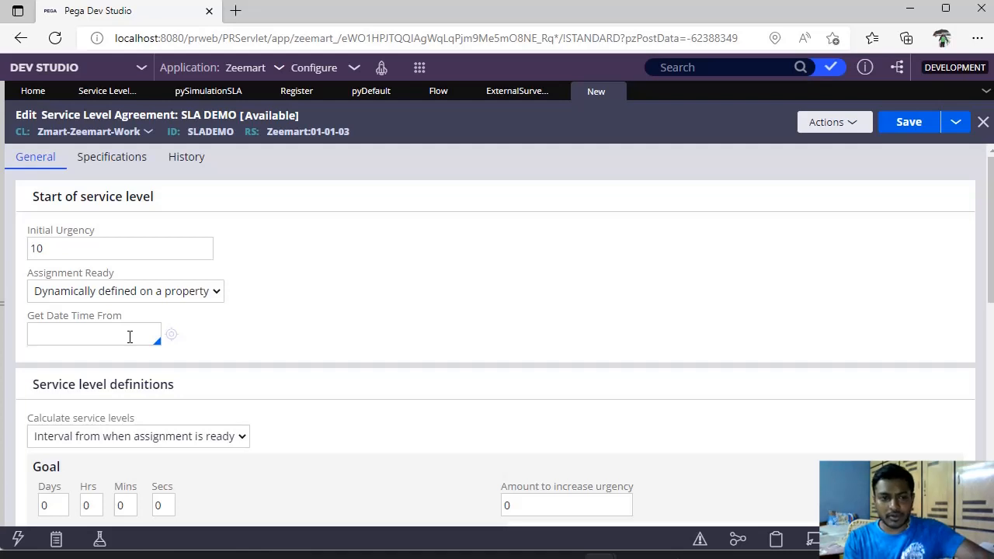
# - Try a timed delay of 10 days for Assignment Ready, and restore the option to Immediately
pyautogui.click(166, 298)
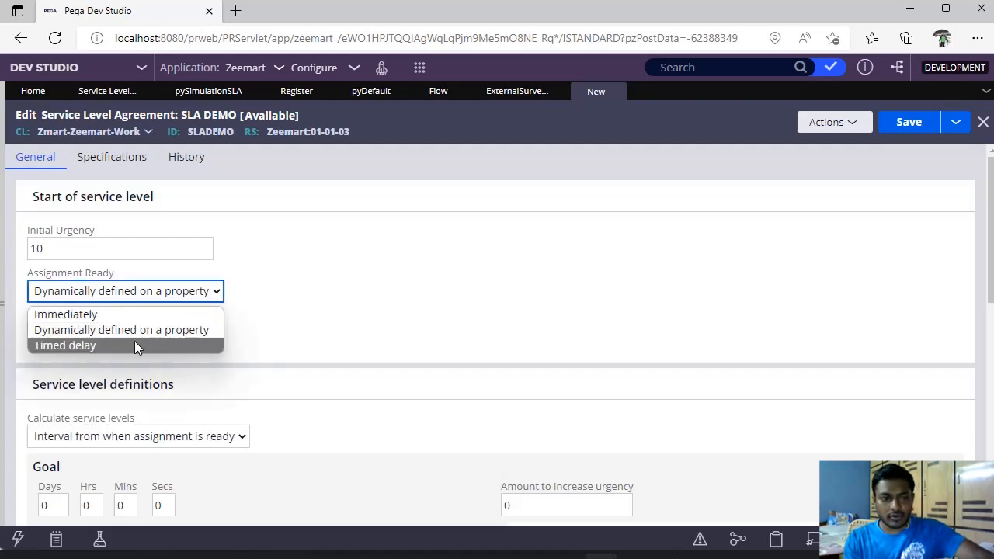
pyautogui.click(135, 346)
pyautogui.click(135, 341)
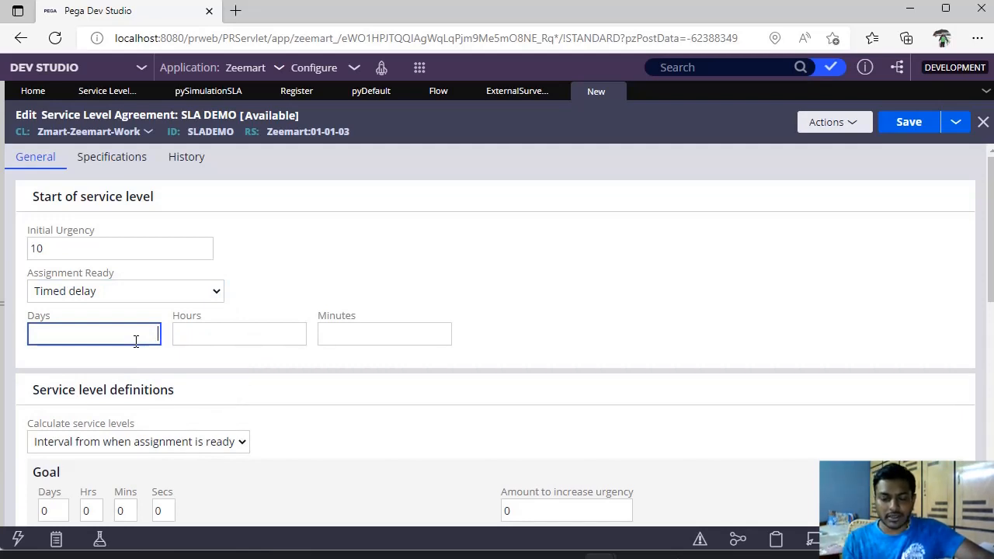
pyautogui.write('10')
pyautogui.click(271, 335)
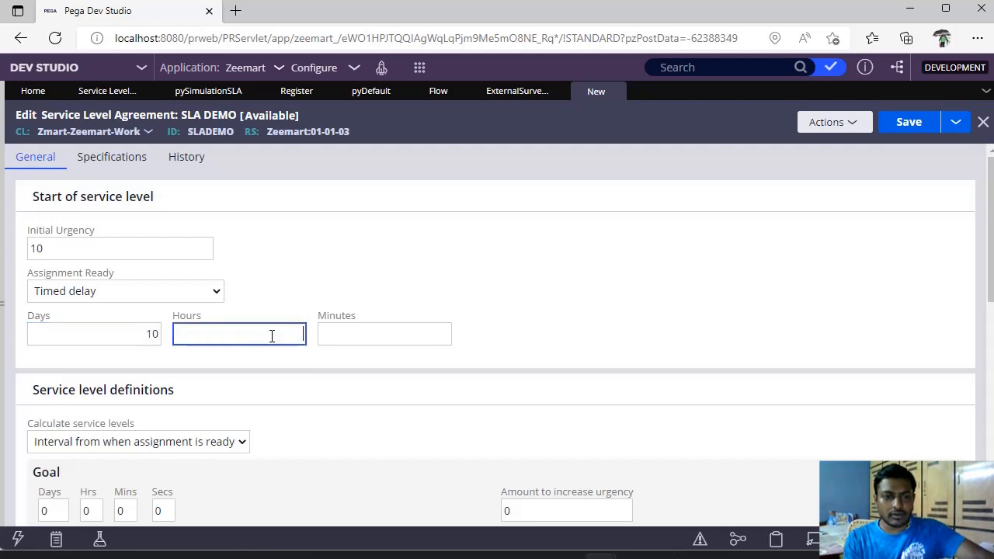
pyautogui.click(346, 335)
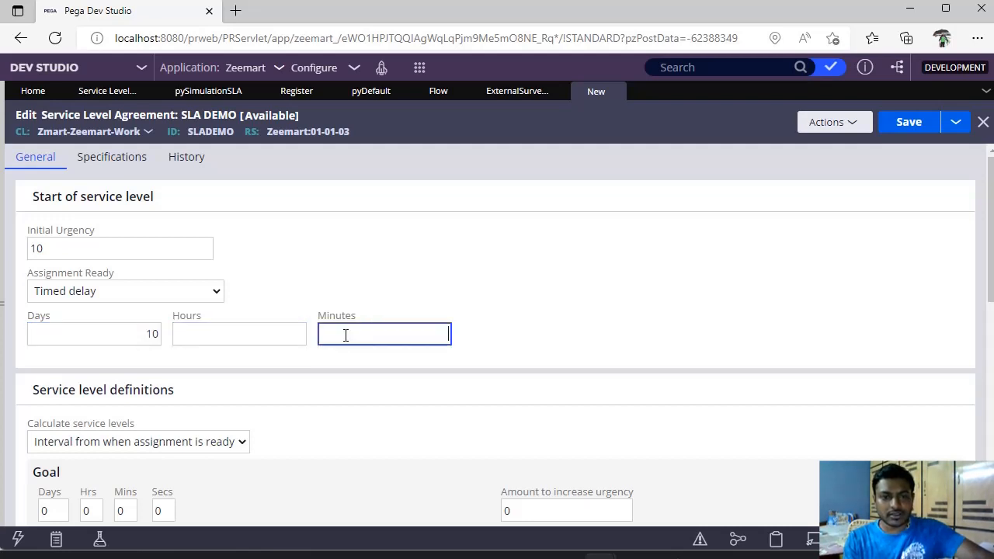
pyautogui.click(146, 290)
pyautogui.click(126, 314)
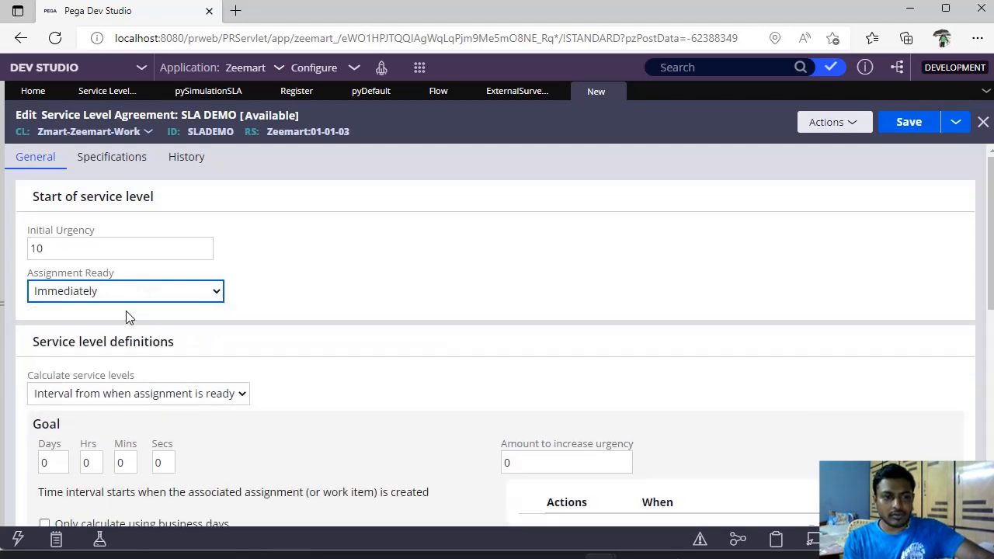
# - Review the goal, deadline and passed deadline sections and compare them with the points listed in SLA.docx
pyautogui.scroll(-2, 388, 313)
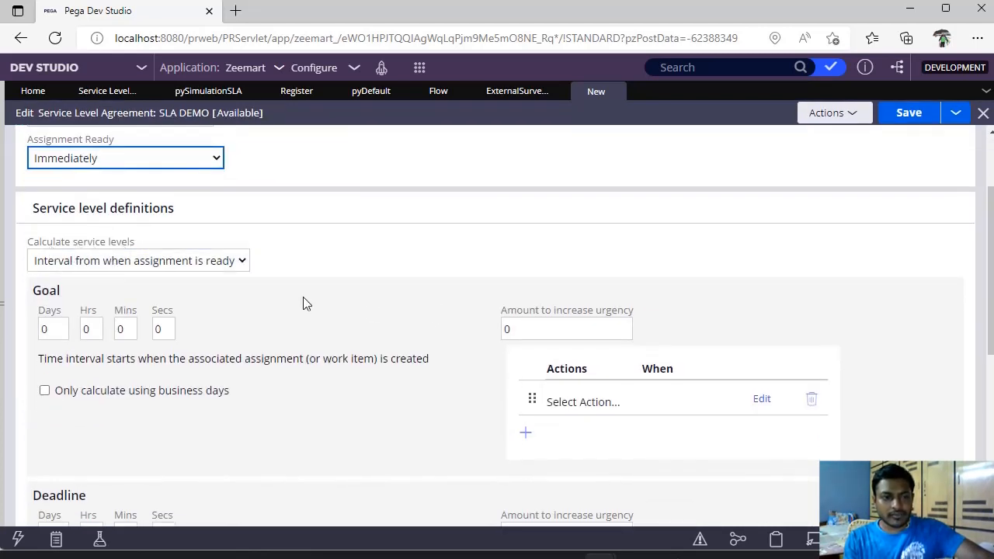
pyautogui.scroll(-1, 304, 304)
pyautogui.scroll(-2, 136, 295)
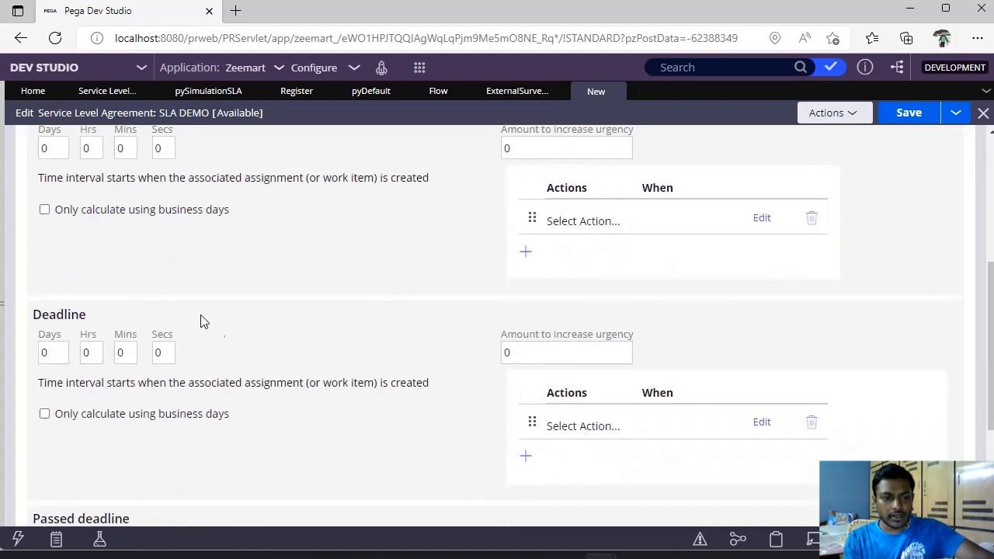
pyautogui.scroll(-2, 200, 322)
pyautogui.scroll(4, 265, 410)
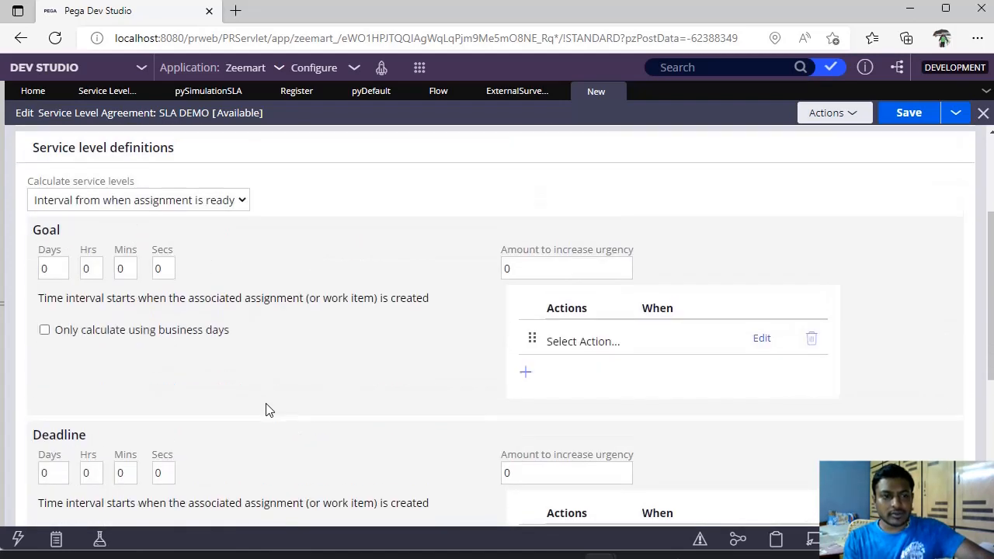
pyautogui.hotkey('alt', 'Tab')
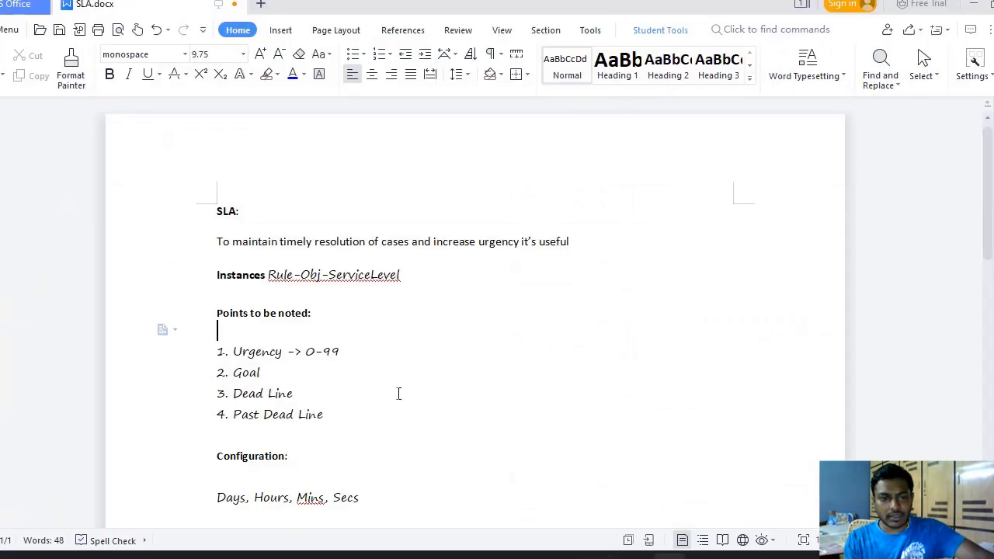
pyautogui.click(281, 373)
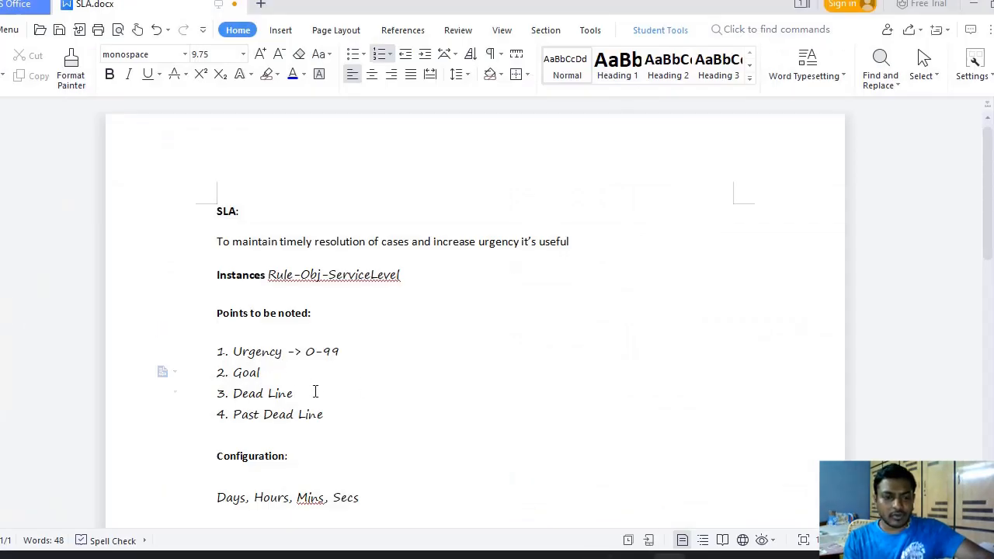
pyautogui.click(349, 412)
pyautogui.hotkey('alt', 'Tab')
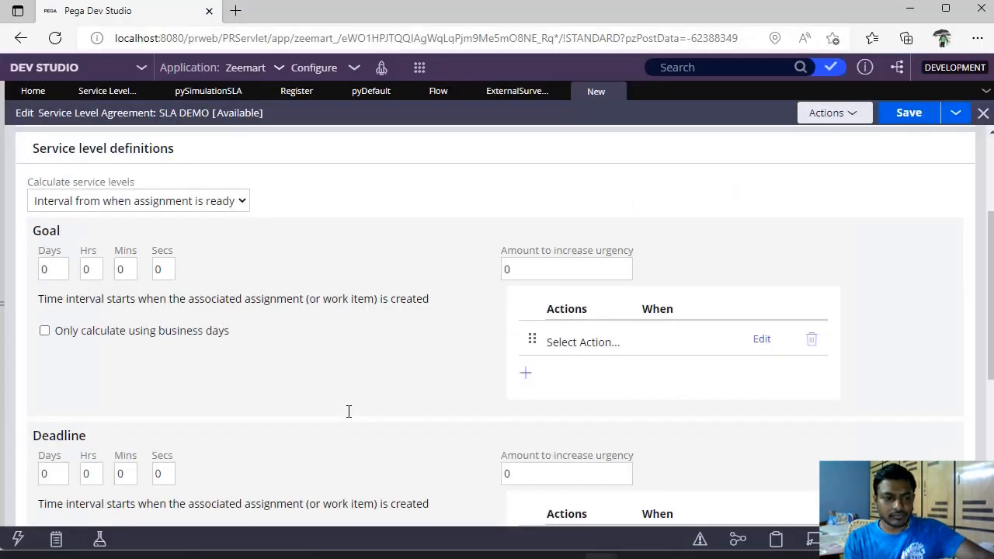
# - Compare the SLA's initial urgency field with the urgency range noted in SLA.docx, and return to Pega Dev Studio
pyautogui.scroll(-1, 347, 411)
pyautogui.scroll(4, 347, 411)
pyautogui.click(74, 248)
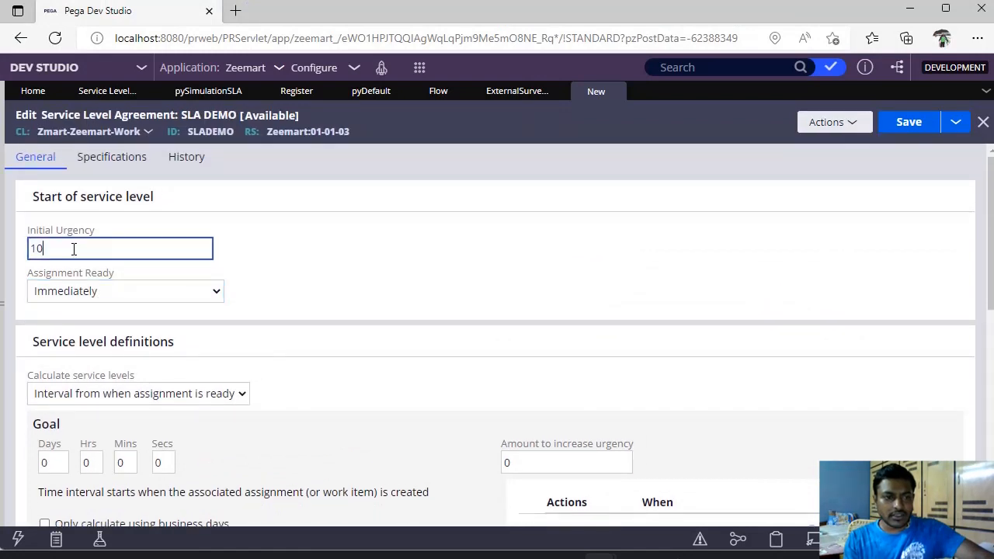
pyautogui.doubleClick(74, 248)
pyautogui.hotkey('alt', 'Tab')
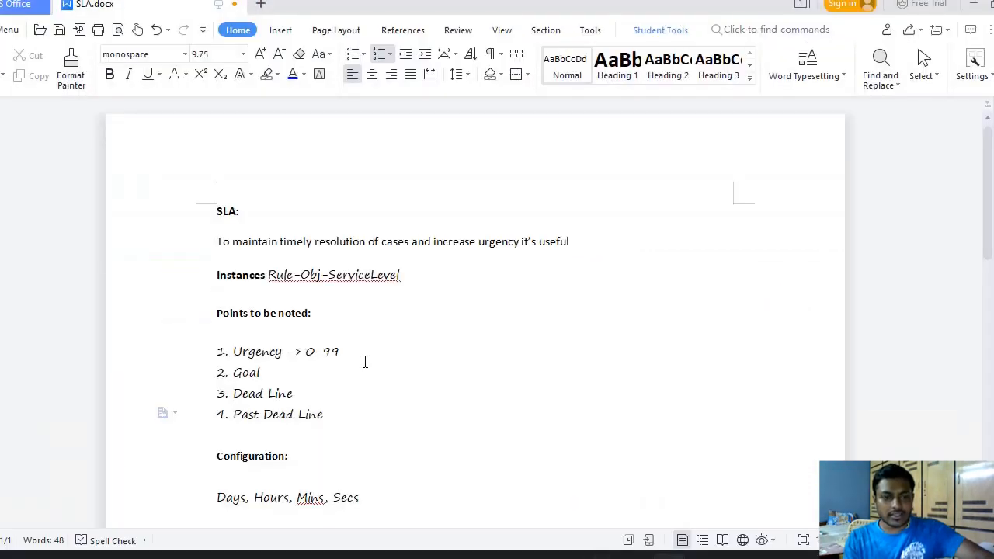
pyautogui.press('alt')
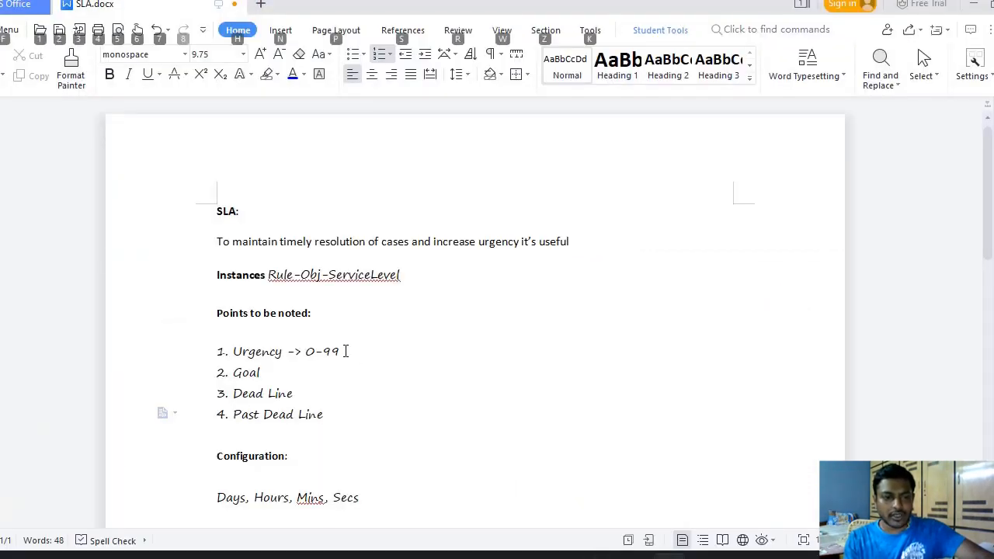
pyautogui.click(345, 352)
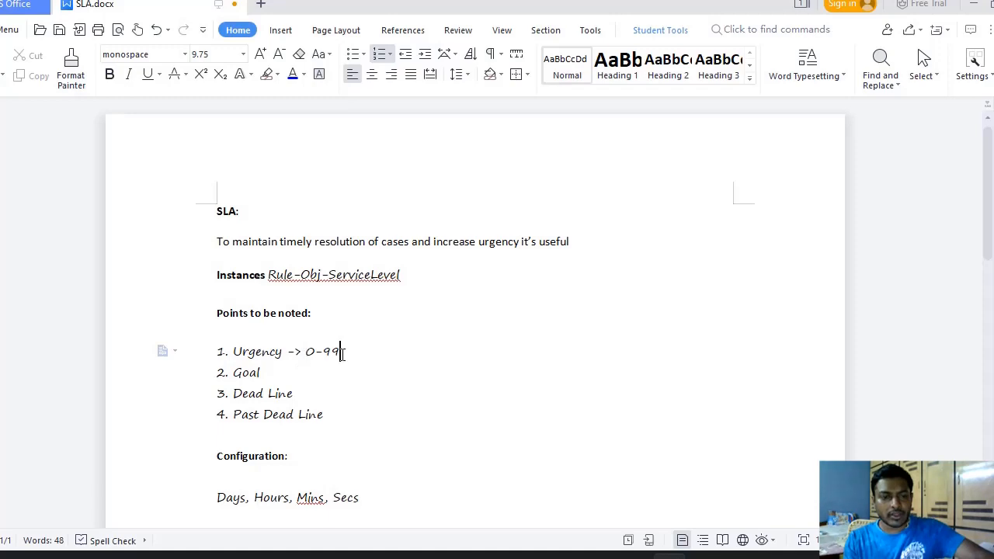
pyautogui.hotkey('alt', 'Tab')
# - Look over the urgency increase settings for goal and deadline, and switch to the Past Dead Line point in SLA.docx
pyautogui.scroll(-7, 487, 360)
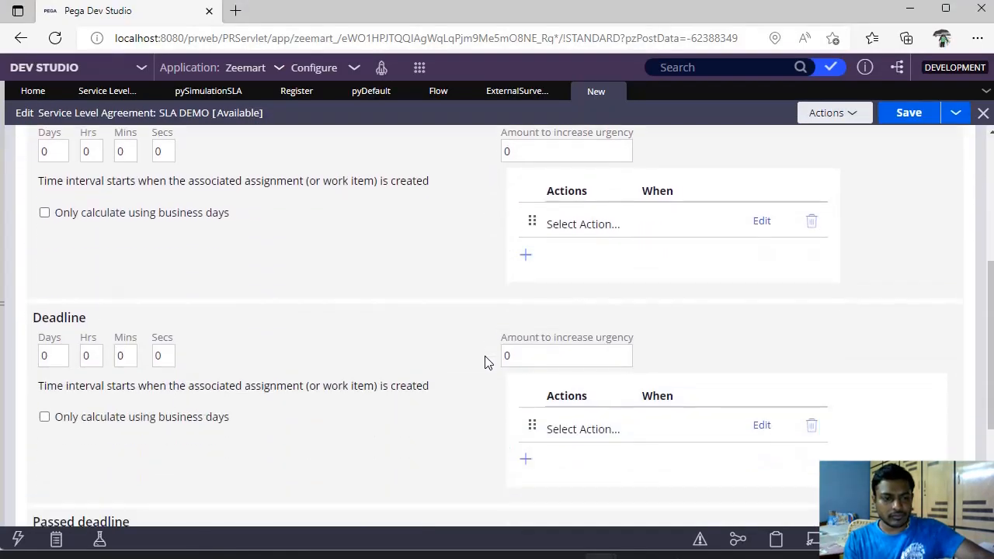
pyautogui.hotkey('alt', 'Tab')
pyautogui.click(260, 415)
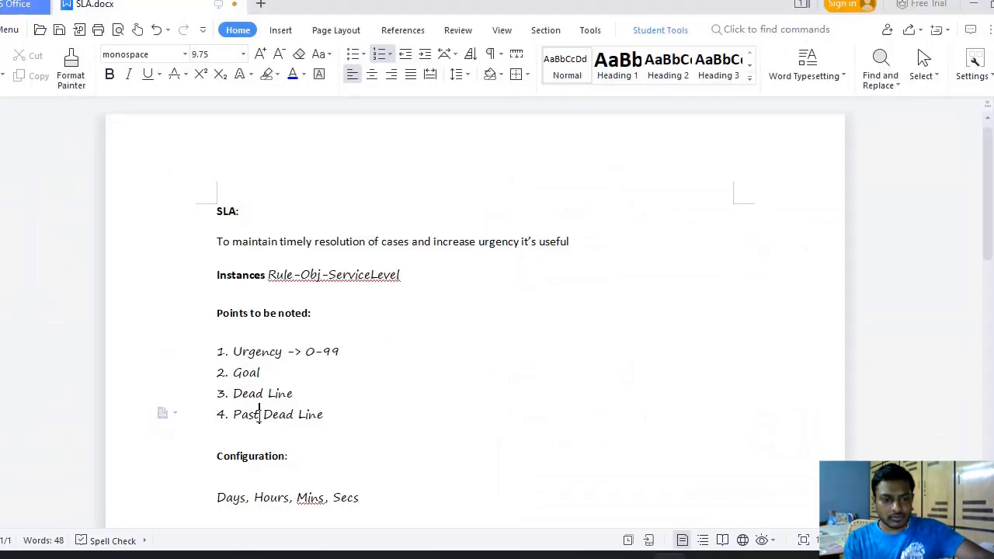
# - Reword the fourth noted point in SLA.docx as "Passed Dead Line" and switch back to Pega Dev Studio
pyautogui.press('BackSpace')
pyautogui.write('sed')
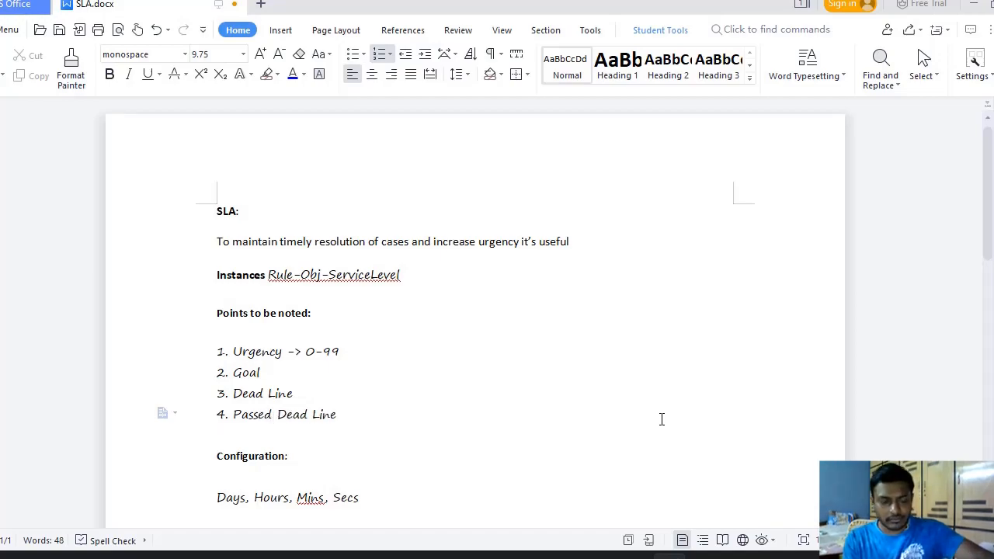
pyautogui.hotkey('alt', 'Tab')
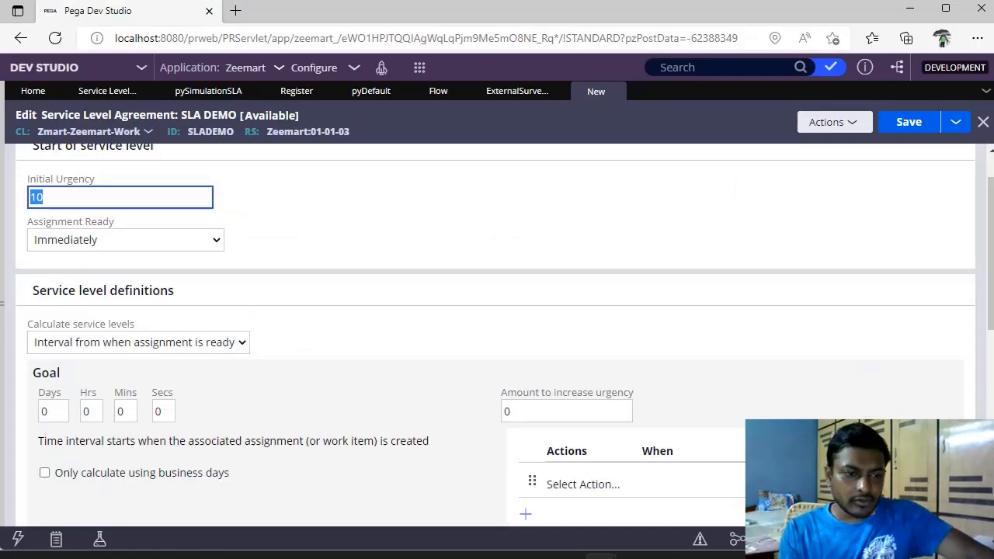
# - Look over the goal, deadline and passed deadline interval settings of the SLA DEMO rule
pyautogui.scroll(-3, 721, 297)
pyautogui.scroll(-3, 113, 402)
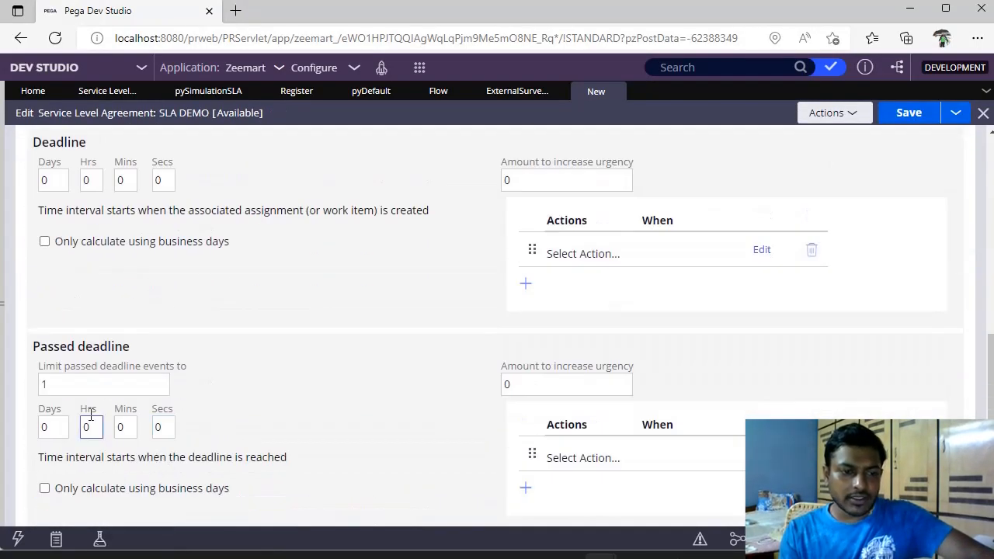
pyautogui.scroll(2, 280, 426)
pyautogui.scroll(2, 293, 429)
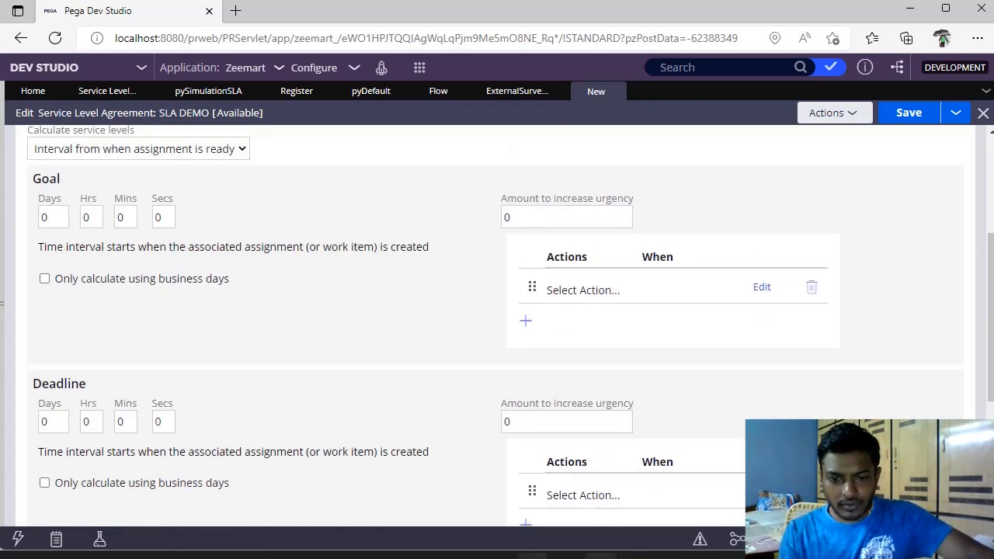
# - Switch to SLA.docx and add the line "GOAL 4 days -> Send followup" below the default urgency note
pyautogui.click(669, 557)
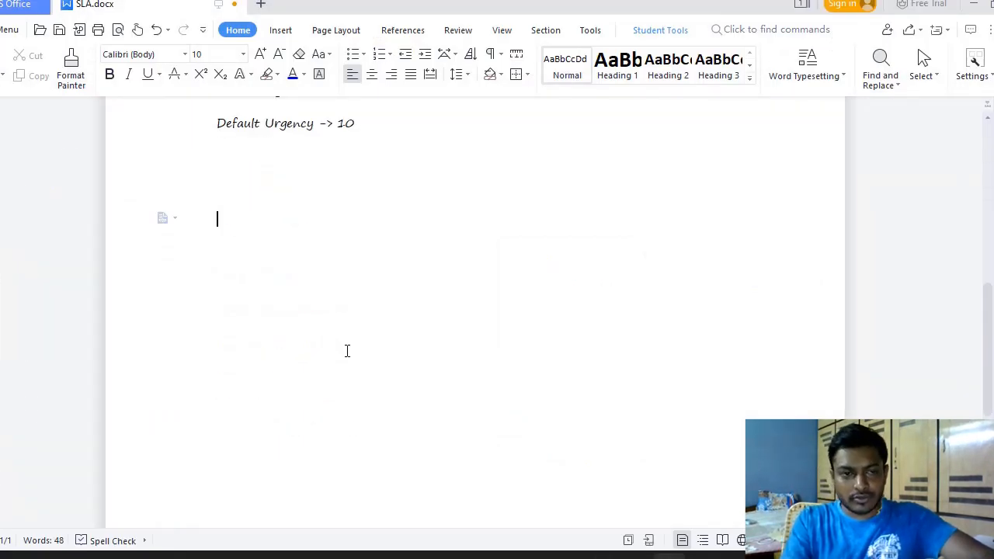
pyautogui.write('4 d')
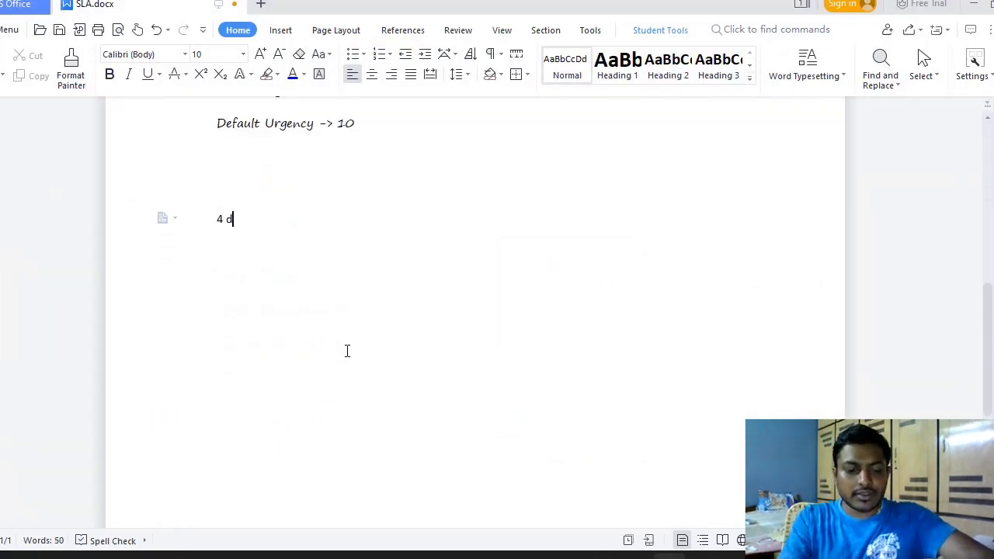
pyautogui.write('ays -> 5')
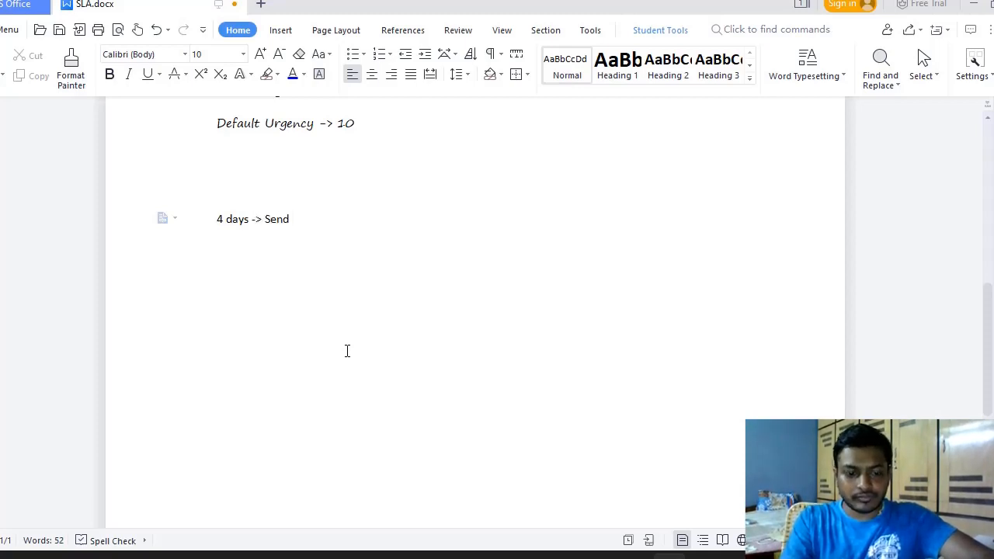
pyautogui.write('follwup')
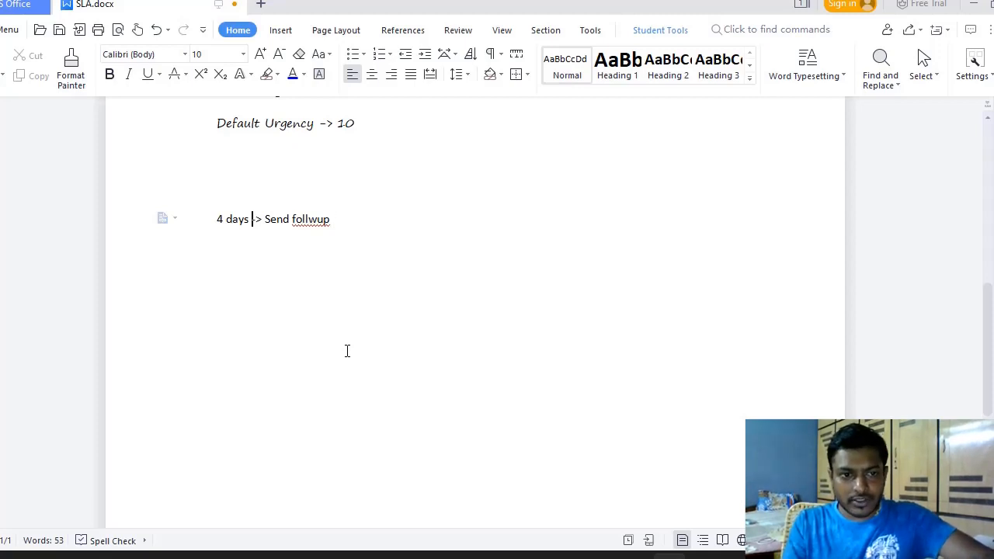
pyautogui.write('GOAL ')
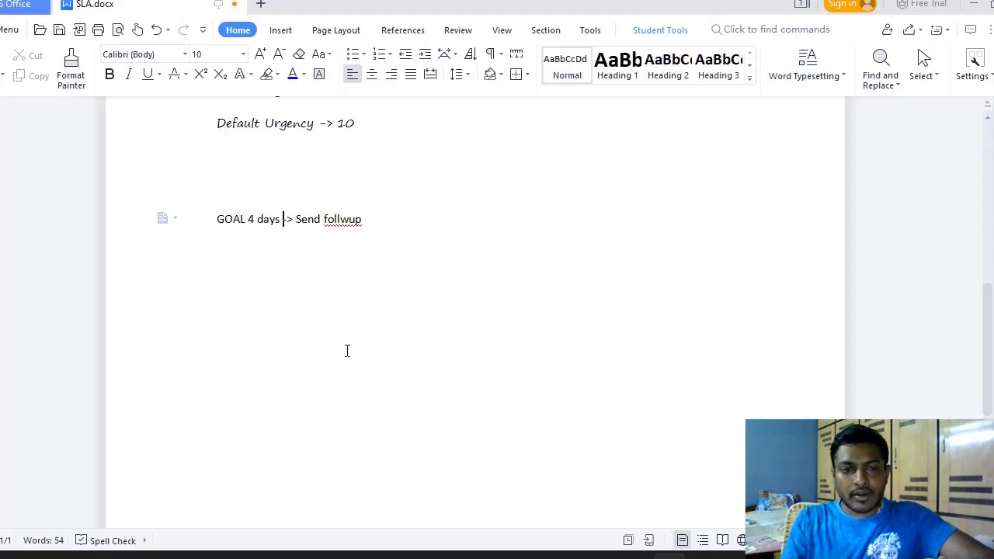
pyautogui.write('o')
pyautogui.press('Right')
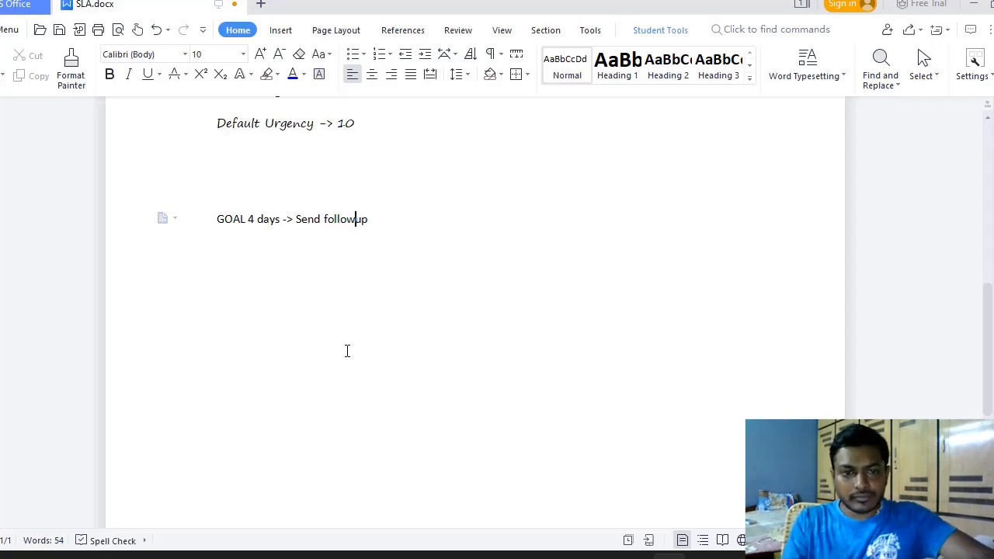
# - Add the line "Dead Line 2 Days -> Send followup / do action" under the GOAL line
pyautogui.press('Return')
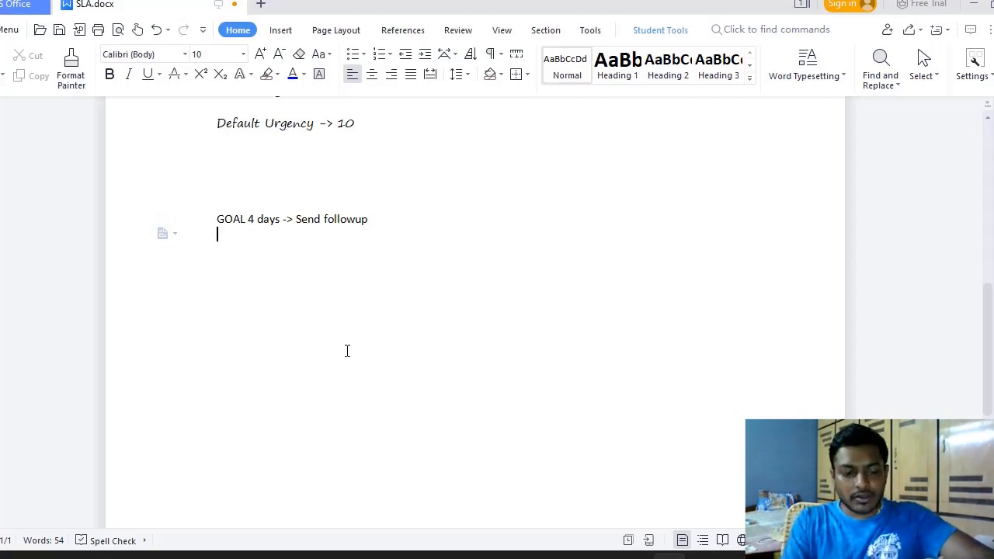
pyautogui.write('Dead Lin')
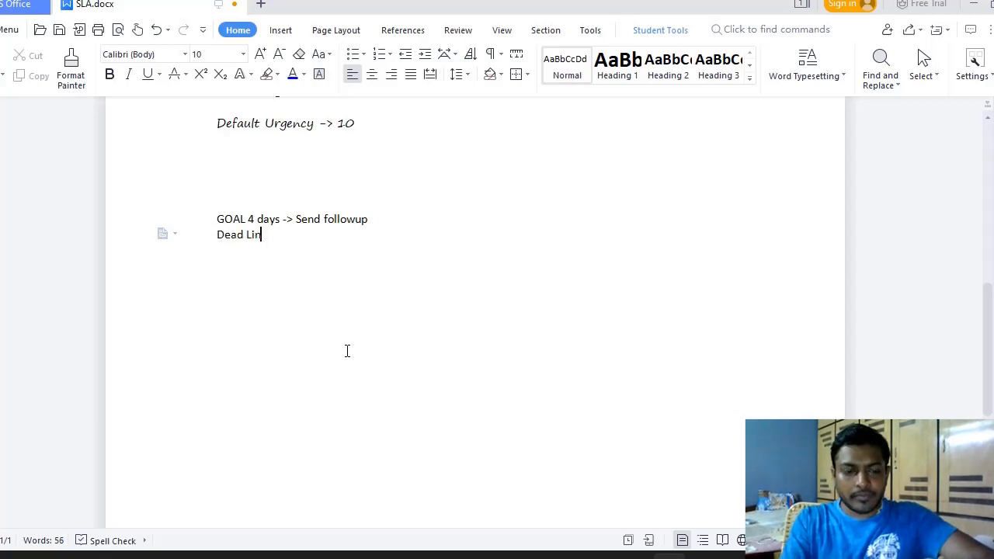
pyautogui.write('e')
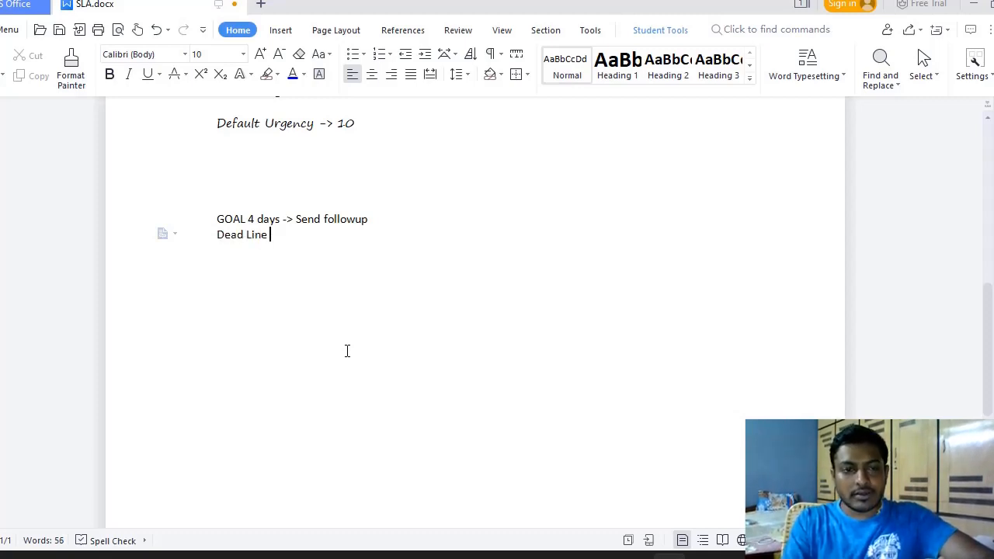
pyautogui.write(' 2 ')
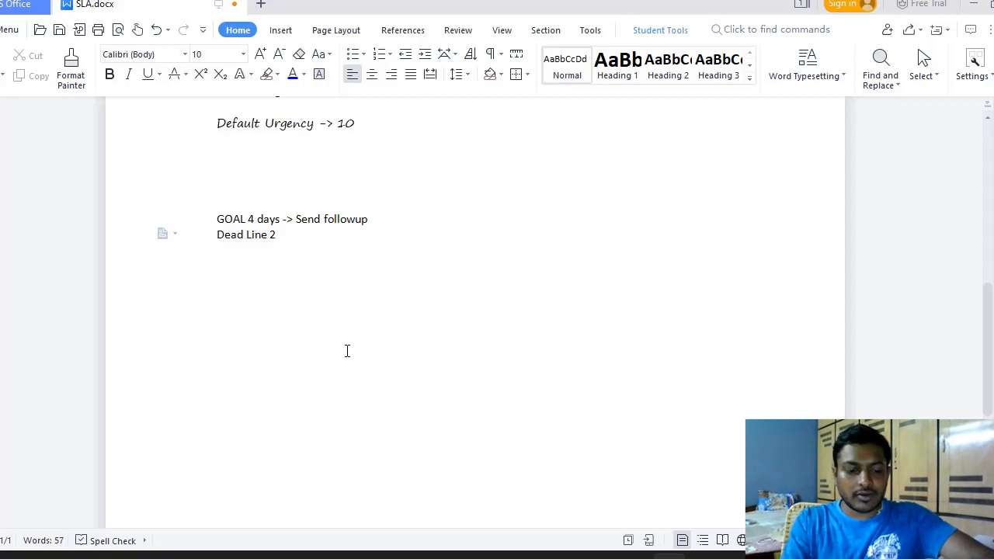
pyautogui.write('Days ')
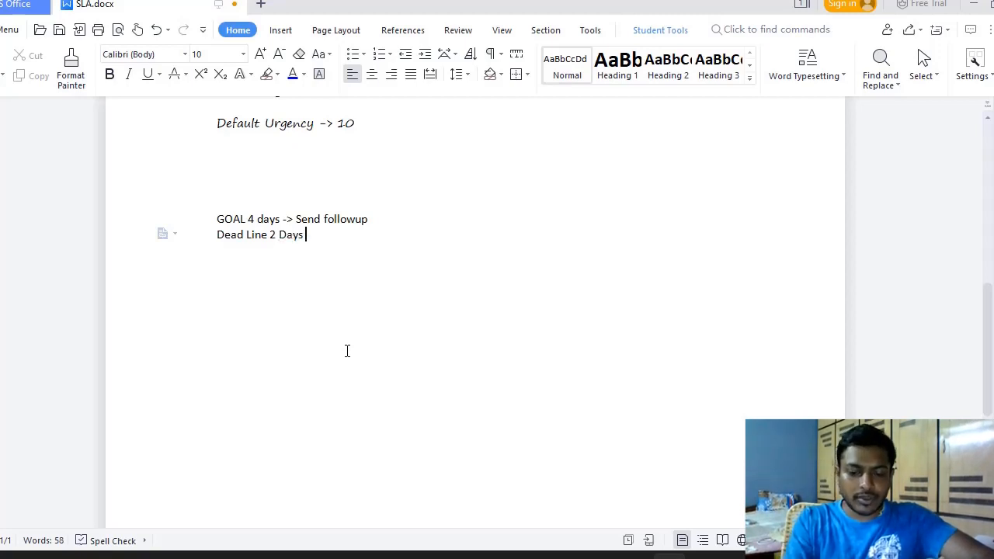
pyautogui.write('_>')
pyautogui.press('BackSpace')
pyautogui.press('BackSpace')
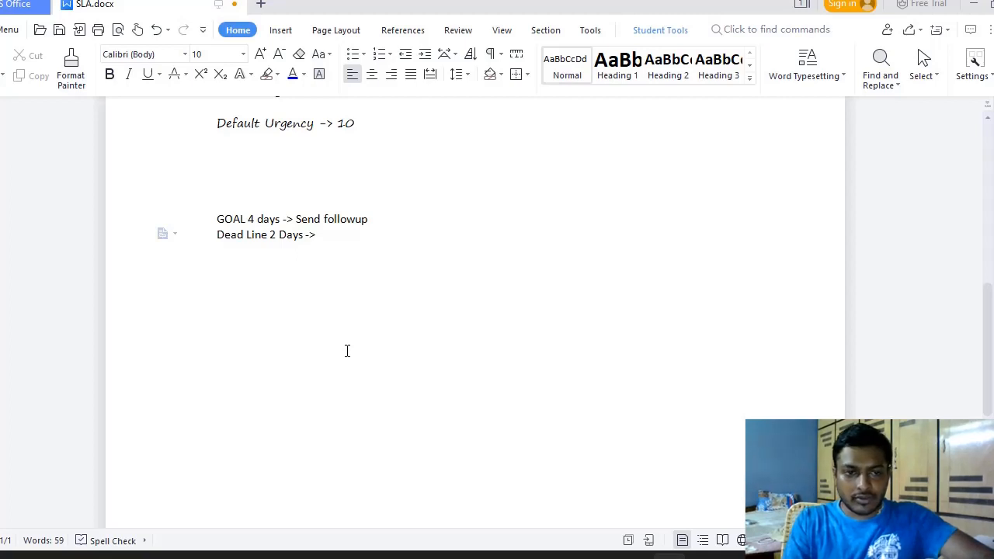
pyautogui.write('-> Send')
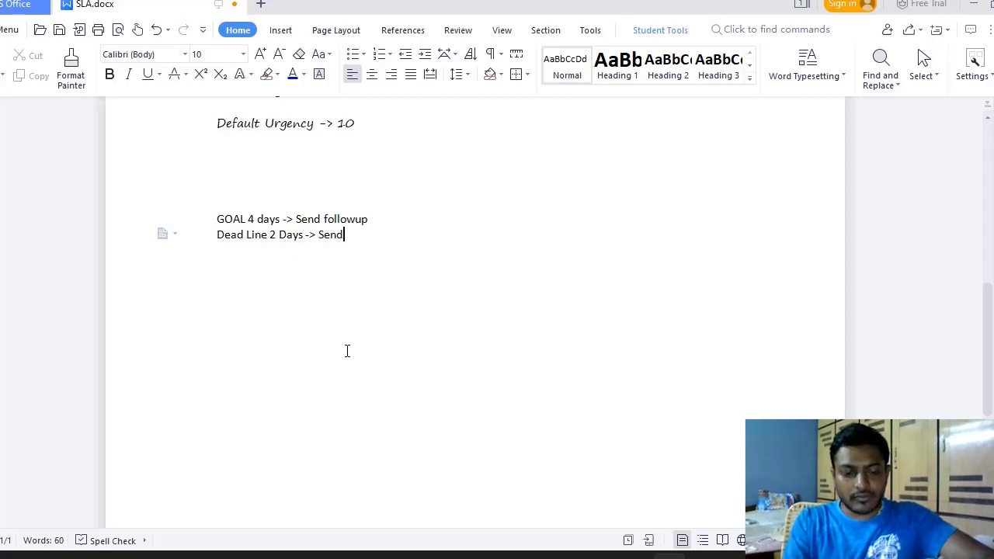
pyautogui.write(' followu')
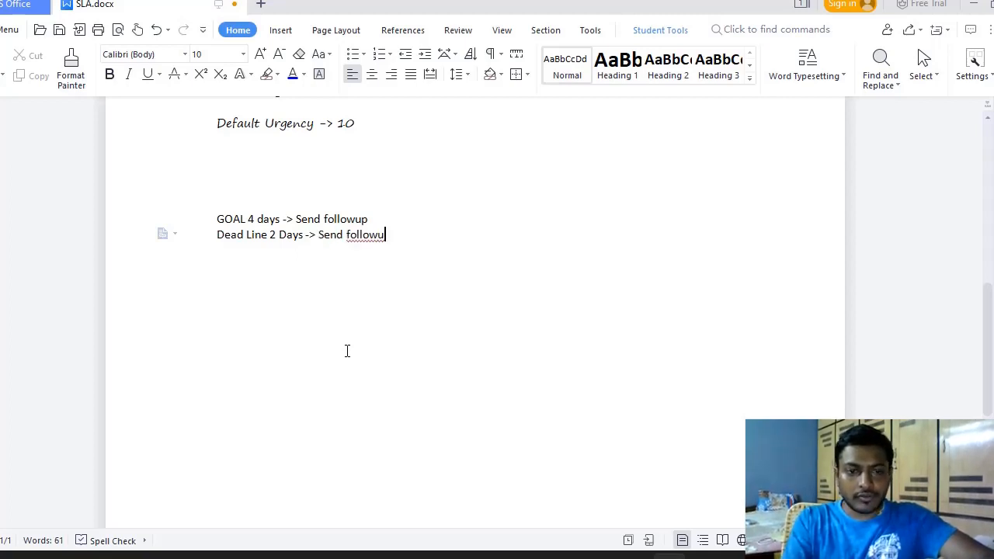
pyautogui.write('p /')
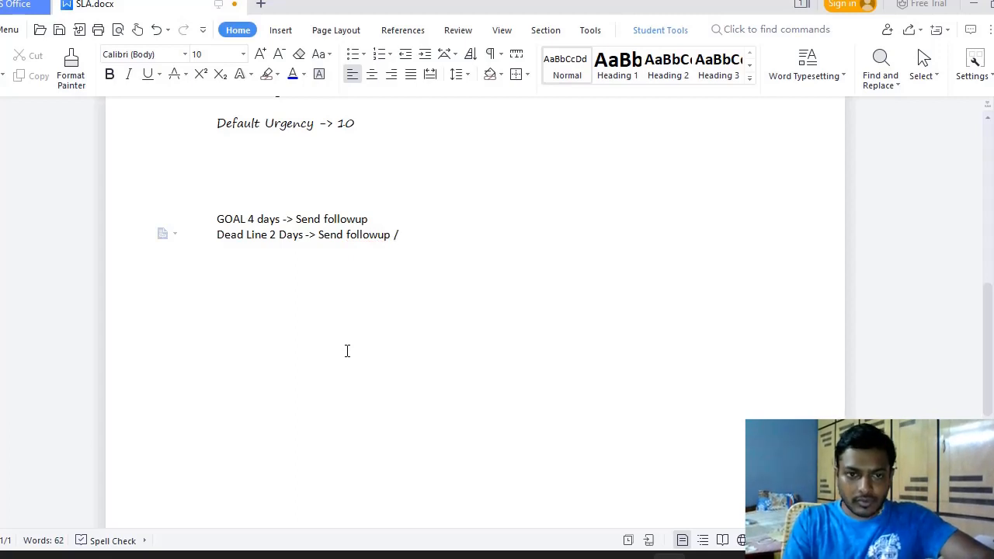
pyautogui.write(' do action')
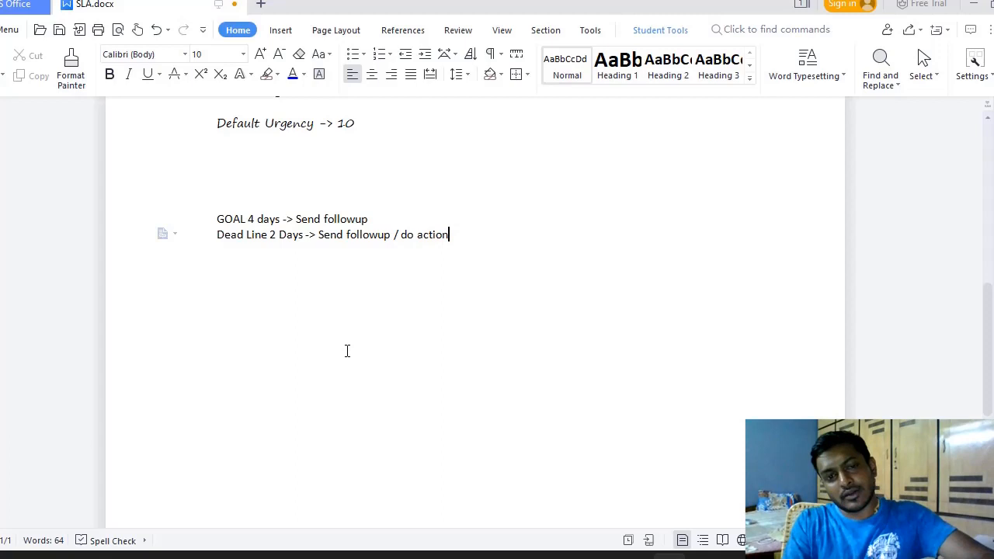
# - Add the line "Passed Deadline --> Actions." under the Dead Line entry and save the document
pyautogui.press('Return')
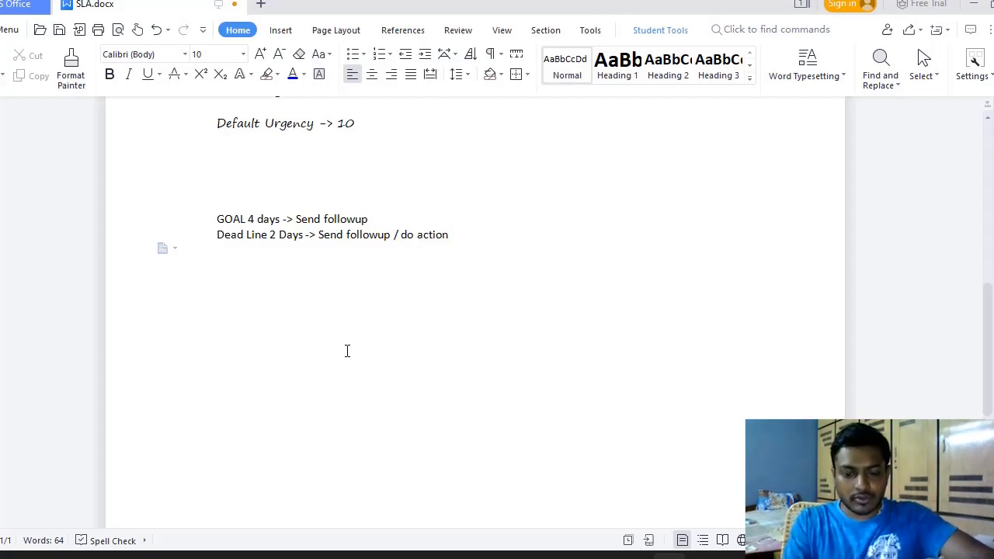
pyautogui.write('Passed ')
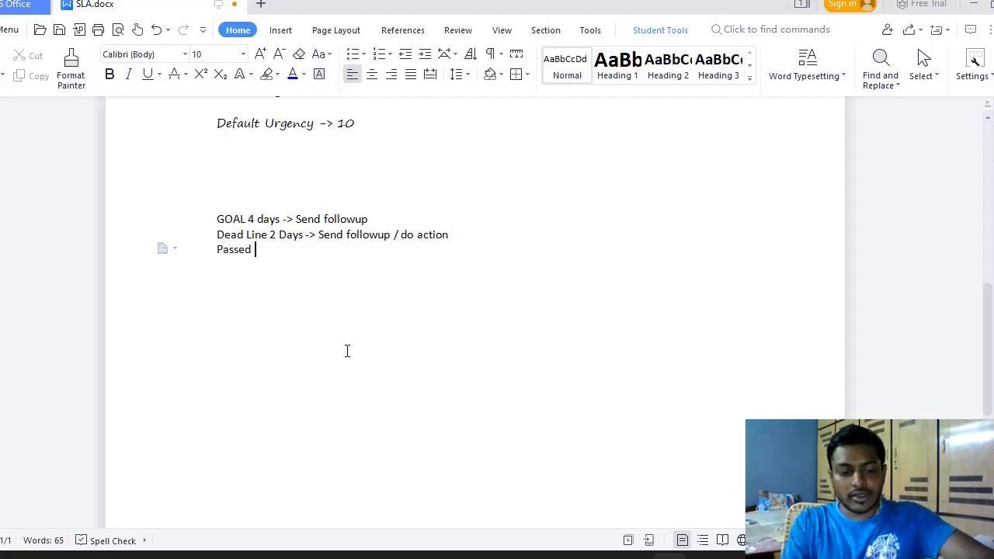
pyautogui.write('Deadline')
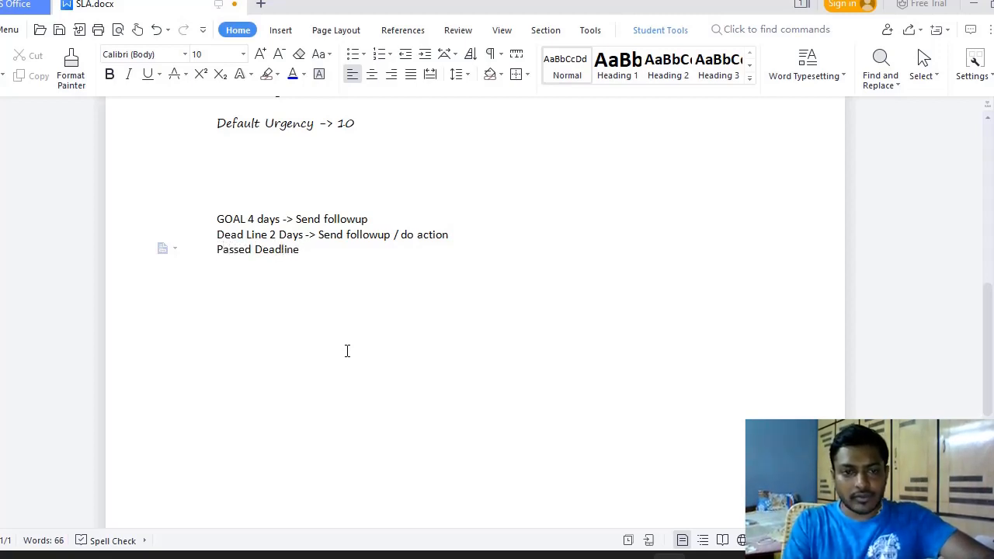
pyautogui.write(' --> A')
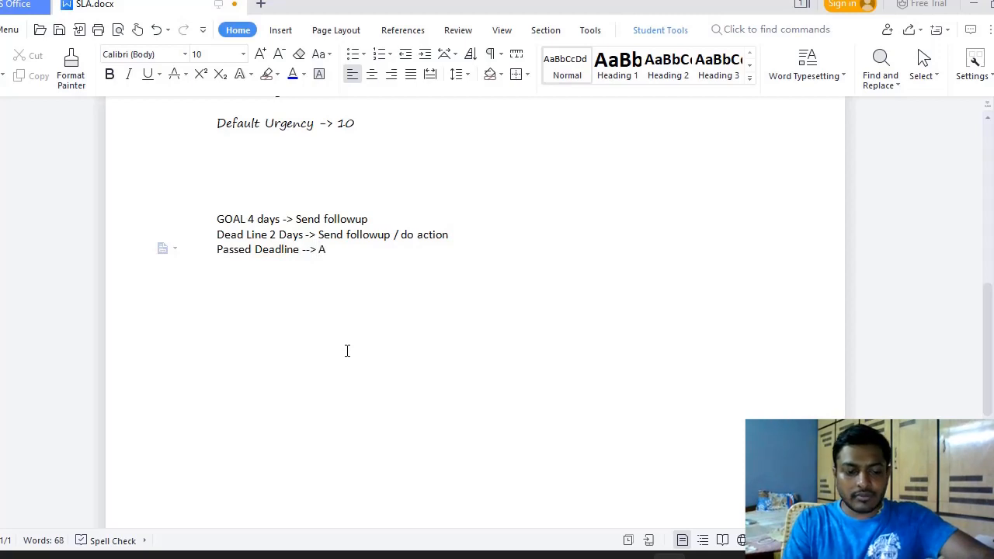
pyautogui.write('ctions.')
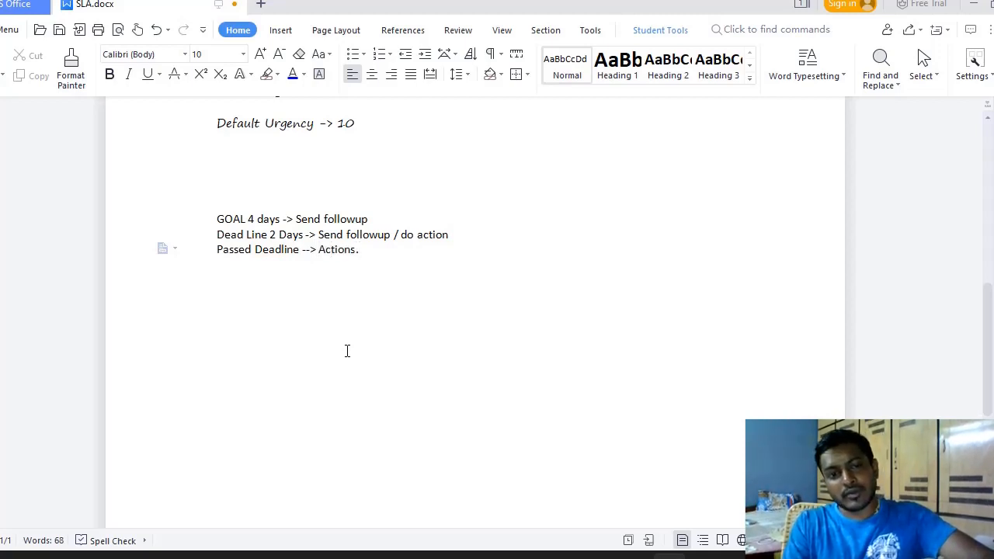
pyautogui.hotkey('ctrl', 's')
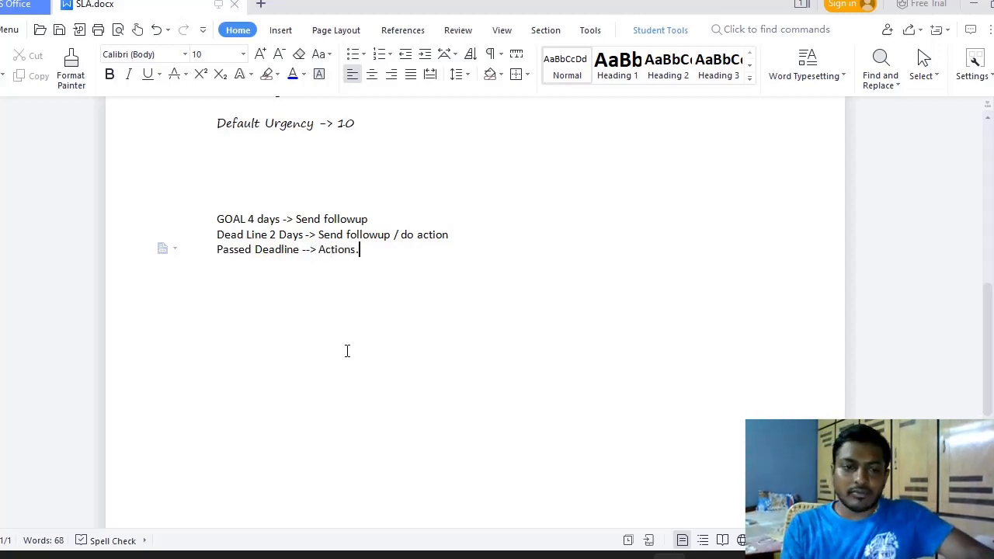
# - Below the Passed Deadline line, add "2 days" and "Goal 4 days" as separate lines with blank lines between them
pyautogui.press('Return')
pyautogui.press('Return')
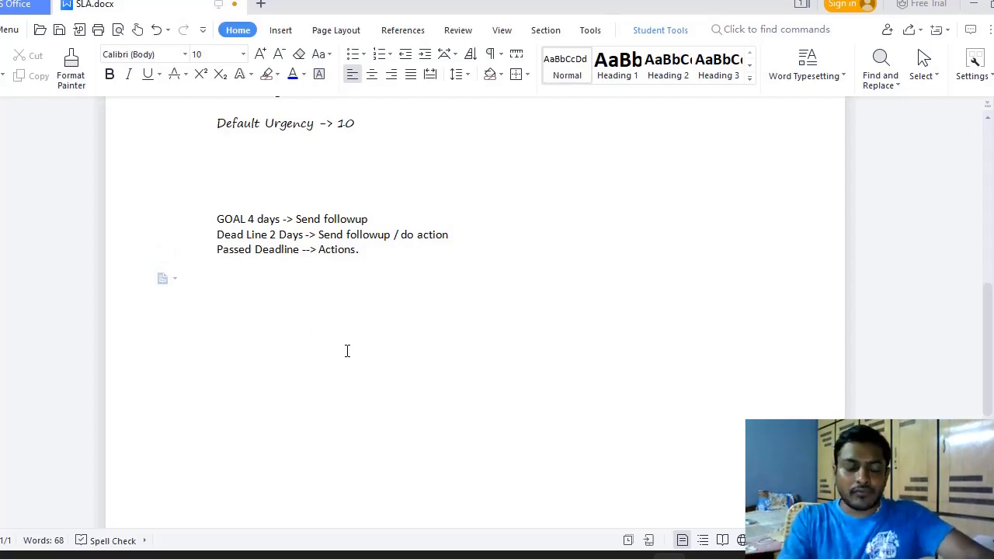
pyautogui.write('2 days')
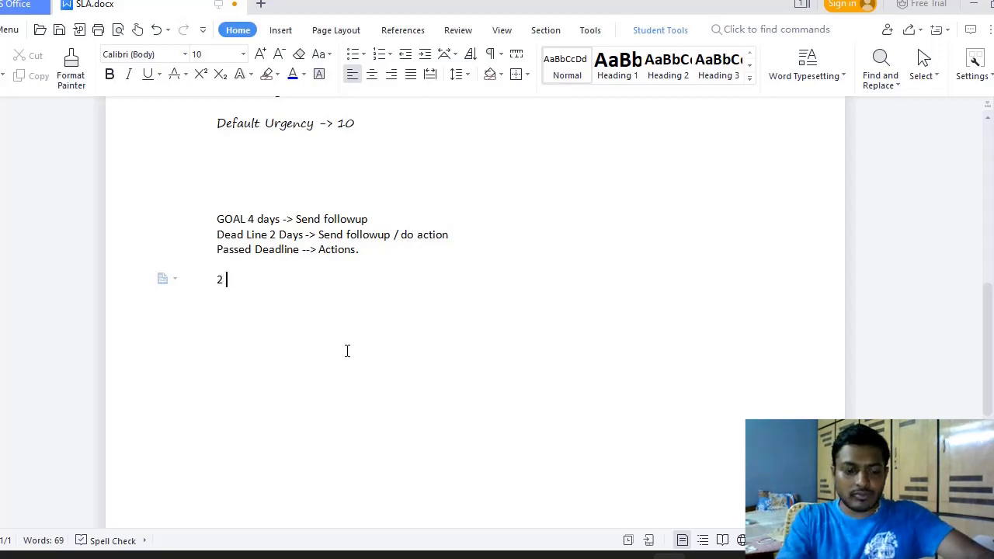
pyautogui.press('Return')
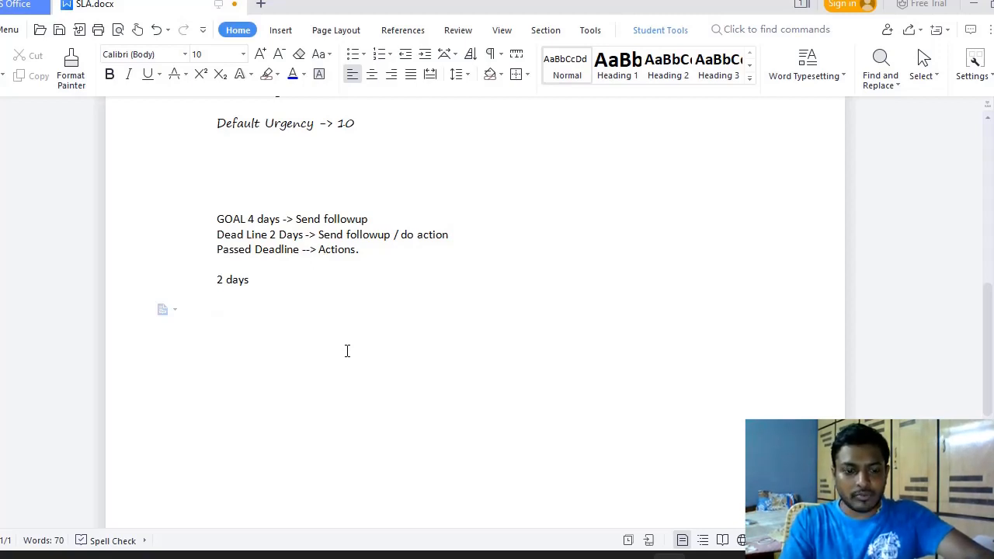
pyautogui.write('Goal ')
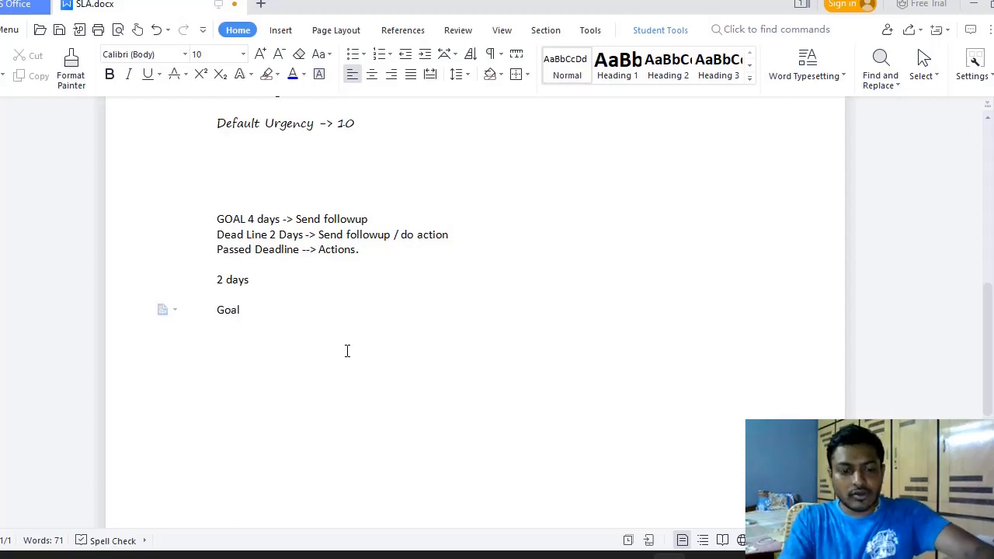
pyautogui.write('4 days')
pyautogui.press('Return')
pyautogui.press('Return')
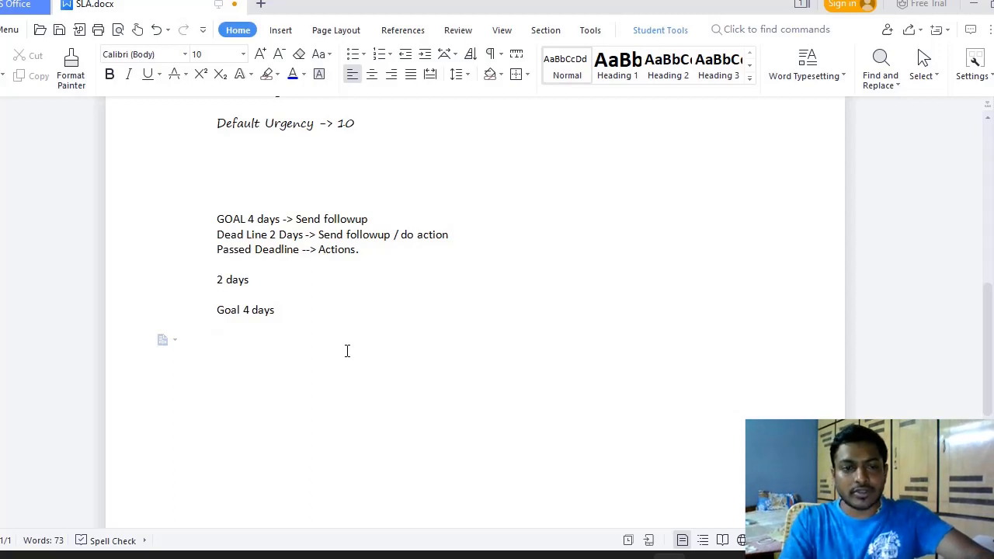
# - Add the line "Dead line 2 days" below the "Goal 4 days" line, and place the cursor in the goal line
pyautogui.write('Dead line')
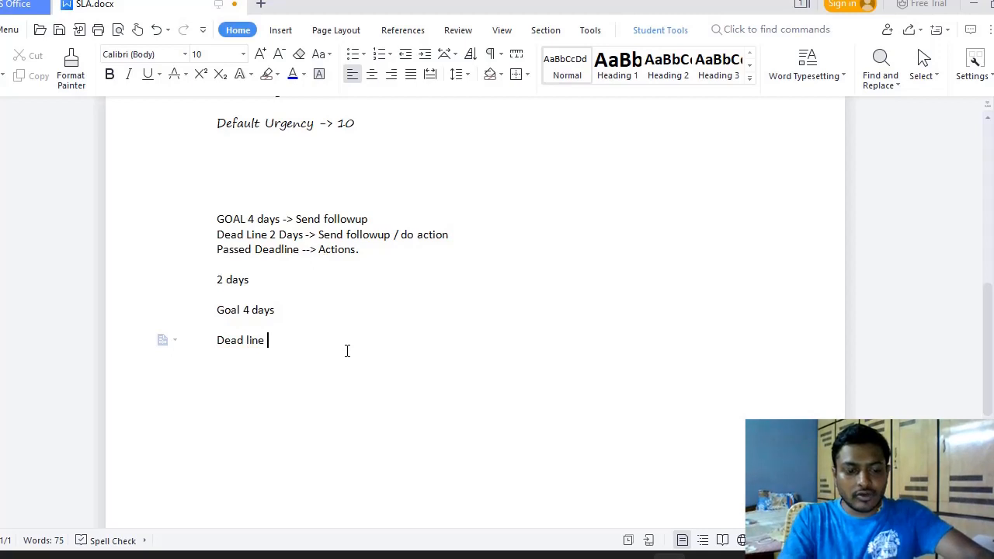
pyautogui.write(' 2 days')
pyautogui.press('Return')
pyautogui.press('Return')
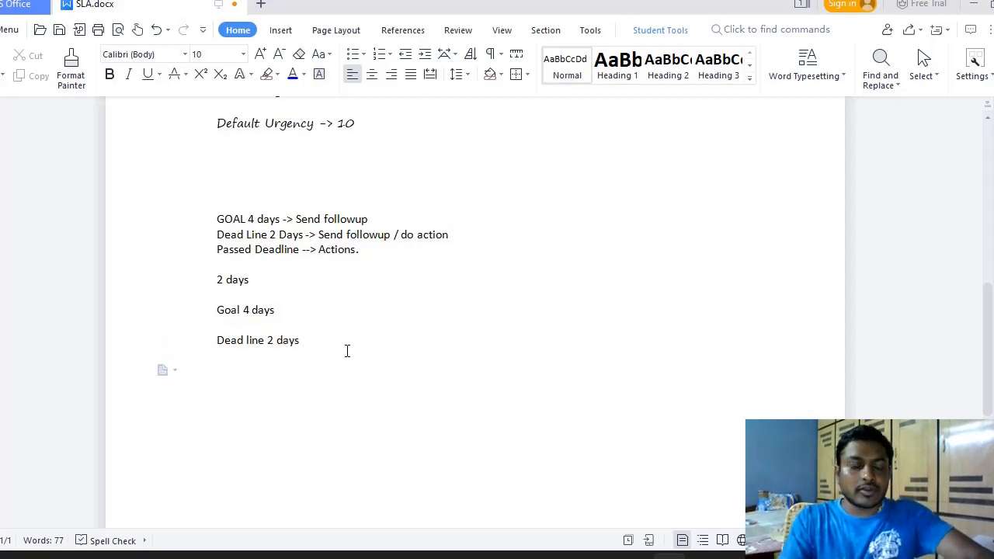
pyautogui.doubleClick(261, 340)
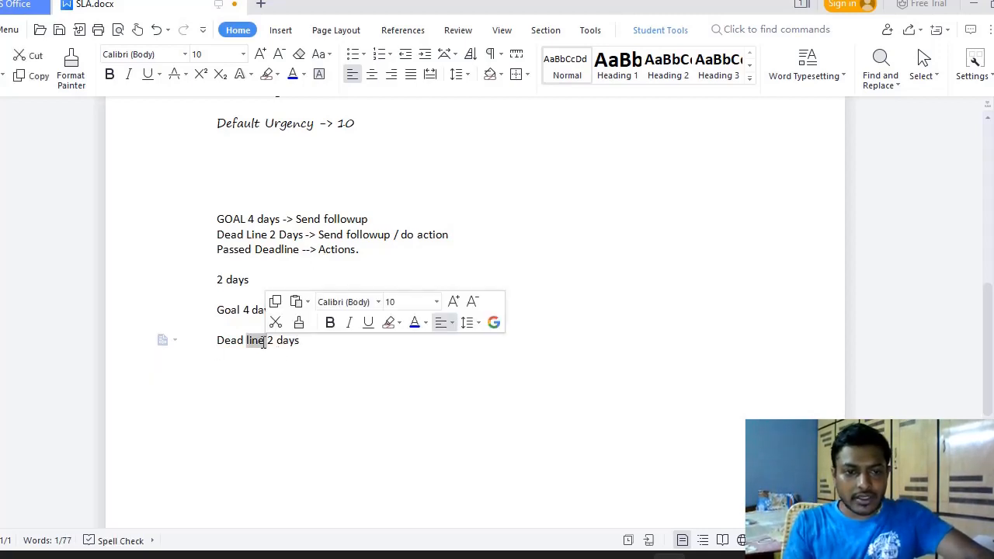
pyautogui.click(244, 310)
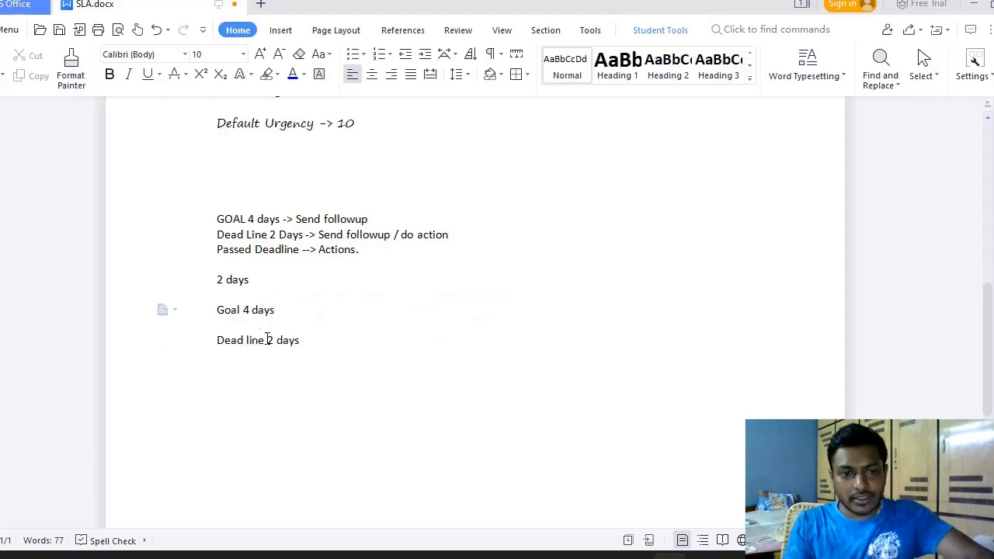
# - Change the "Dead line" example line below "Goal 4 days" to 6 days
pyautogui.click(317, 357)
pyautogui.click(224, 280)
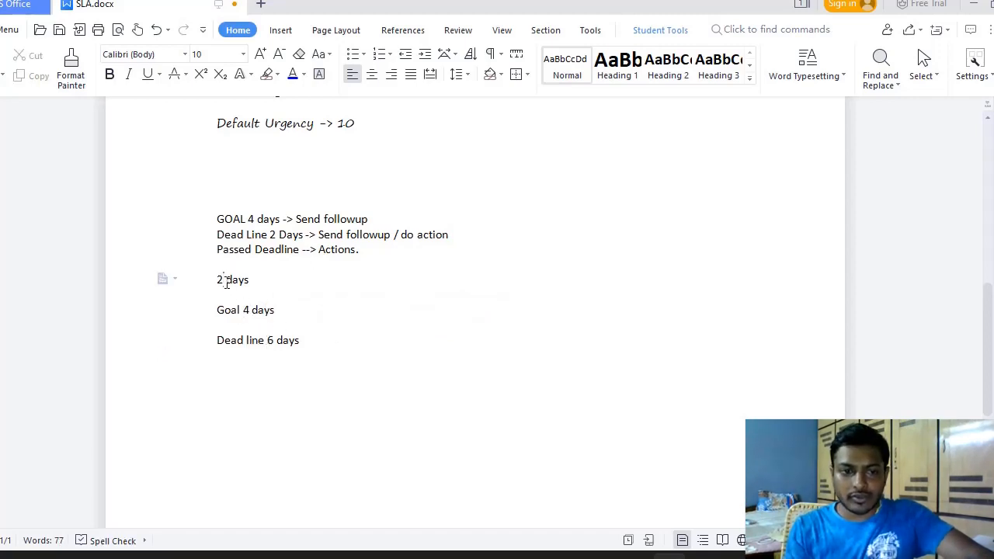
pyautogui.click(256, 311)
# - Add the line "Passed Deadline 12" below the "Dead line 6 days" line, and select the example lines starting from "2 days"
pyautogui.click(328, 341)
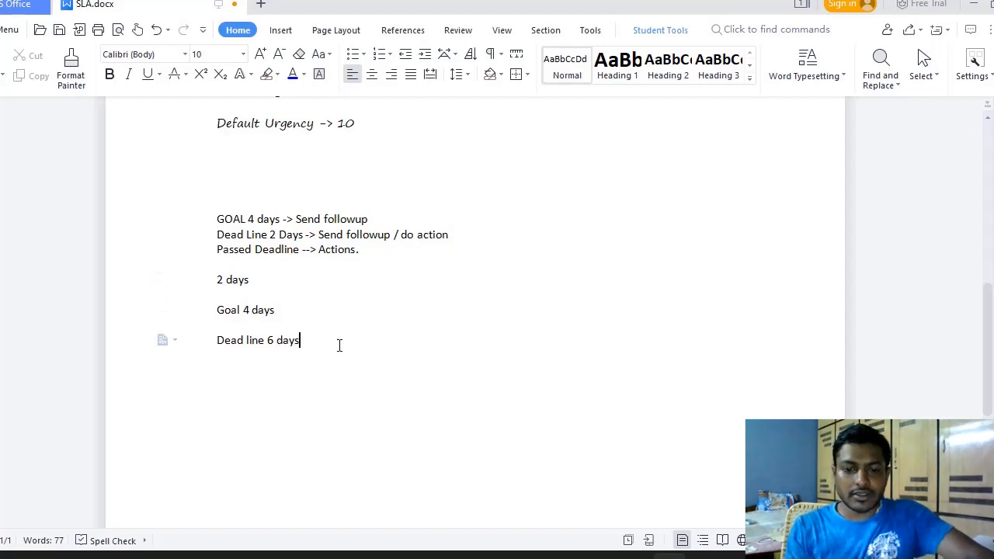
pyautogui.press('Return')
pyautogui.write('Passe')
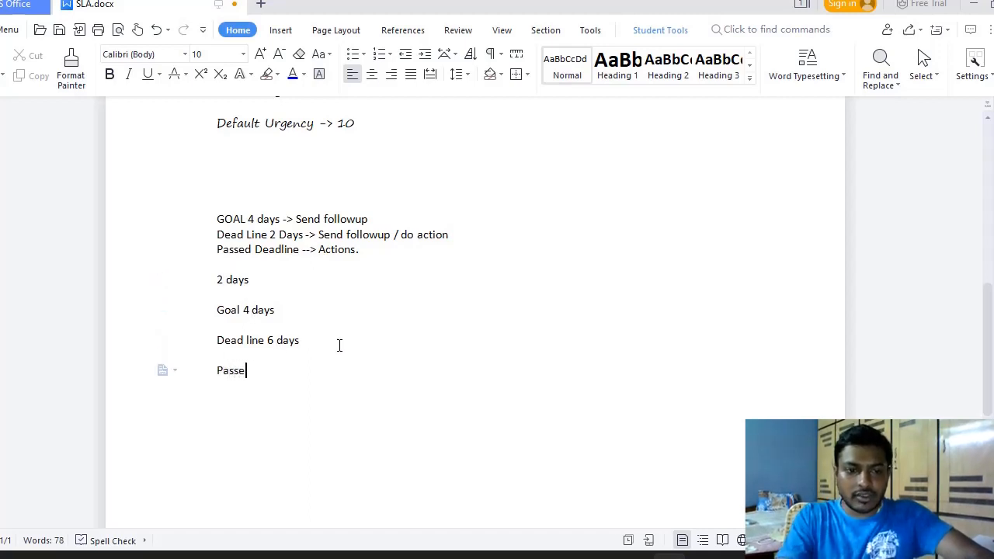
pyautogui.write('d Deadline ')
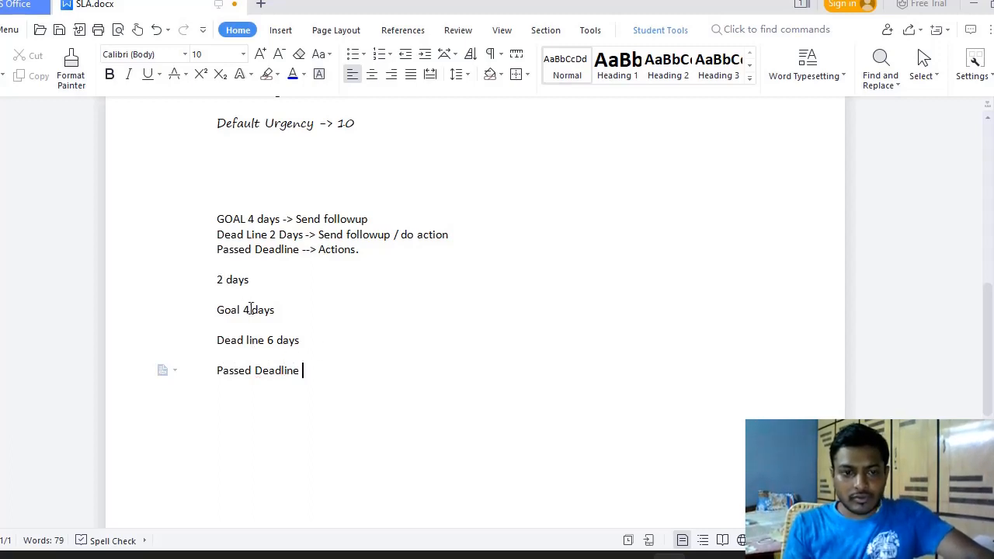
pyautogui.write('12')
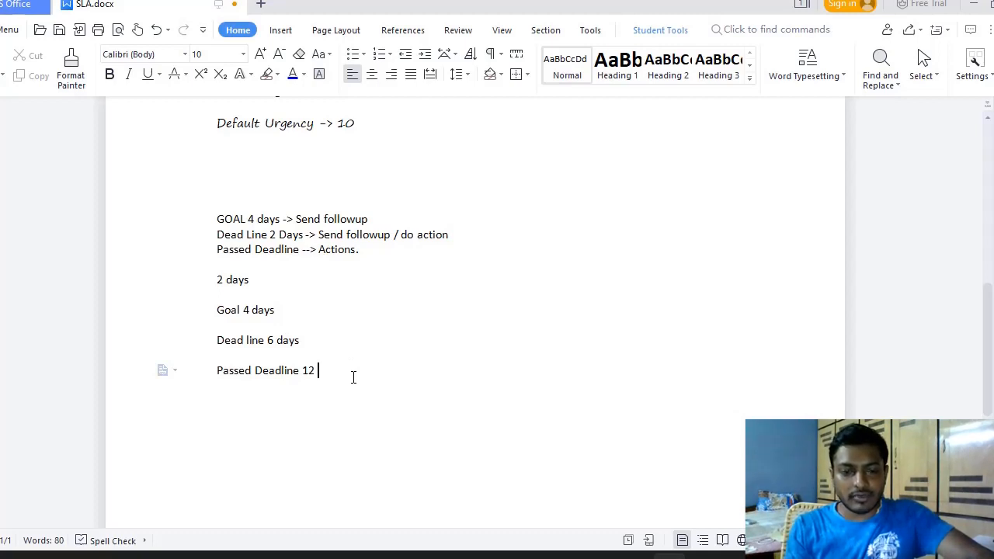
pyautogui.moveTo(217, 219); pyautogui.dragTo(394, 246)
pyautogui.click(251, 281)
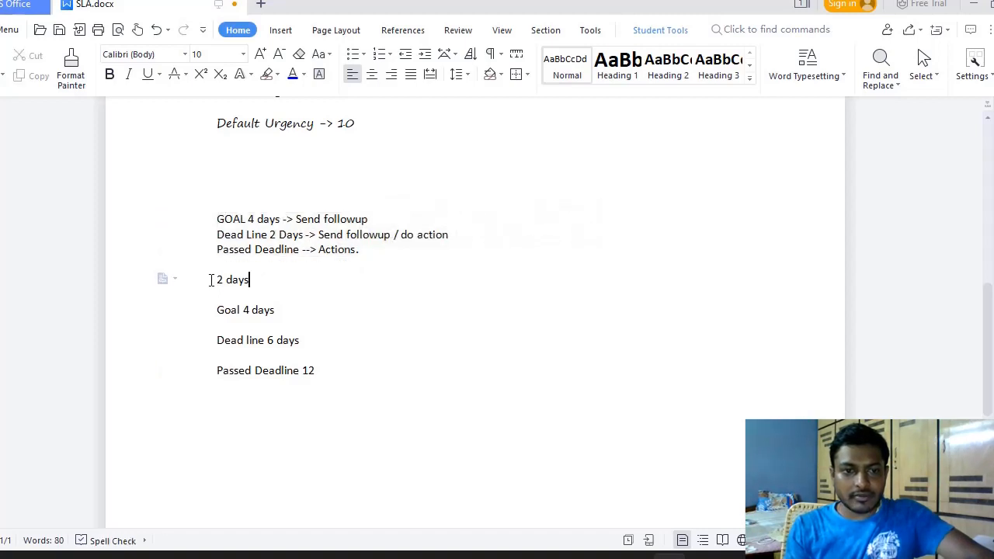
pyautogui.moveTo(212, 280); pyautogui.dragTo(357, 372)
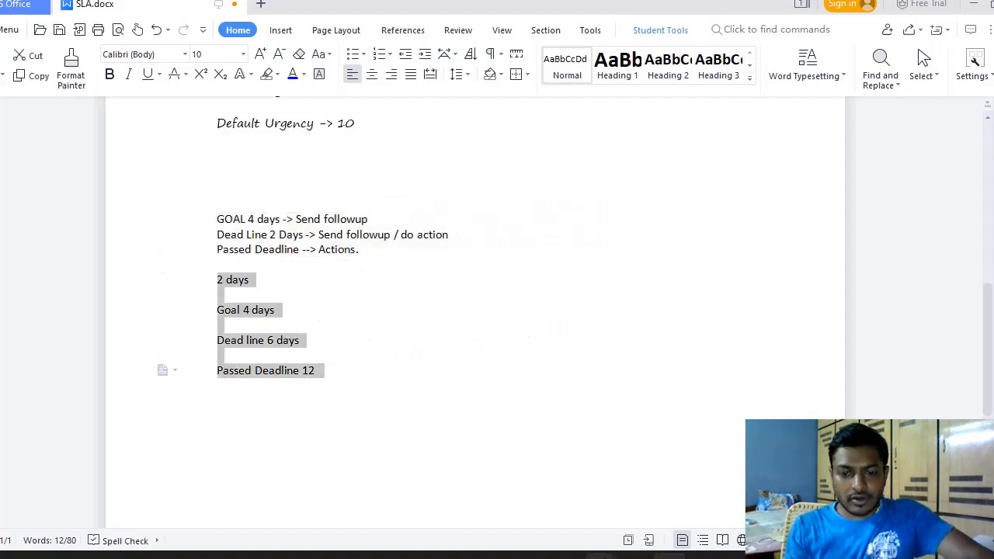
# - Switch to Pega Dev Studio and set the SLA DEMO's Assignment Ready to a timed delay of 2 days
pyautogui.moveTo(600, 555)
pyautogui.click(568, 525)
pyautogui.scroll(5, 195, 288)
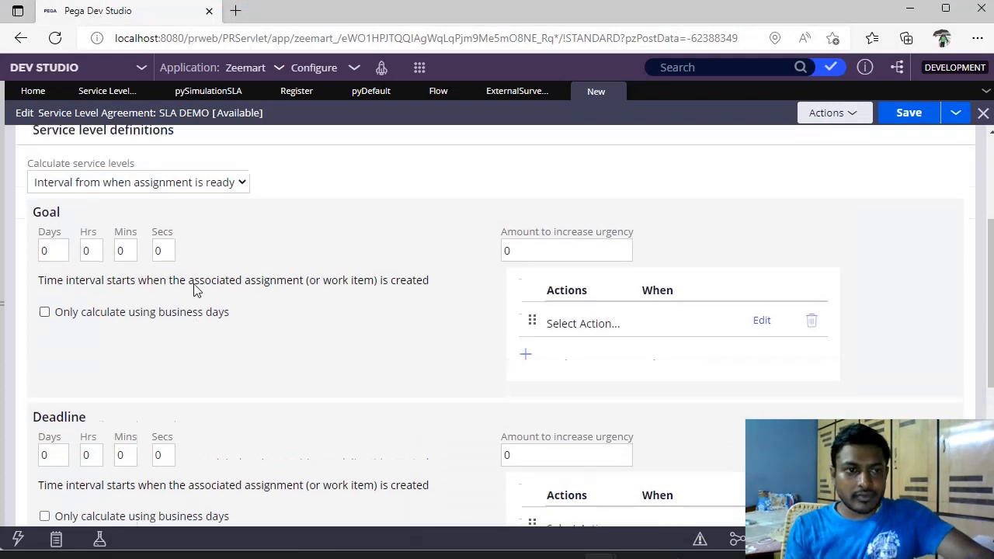
pyautogui.click(113, 247)
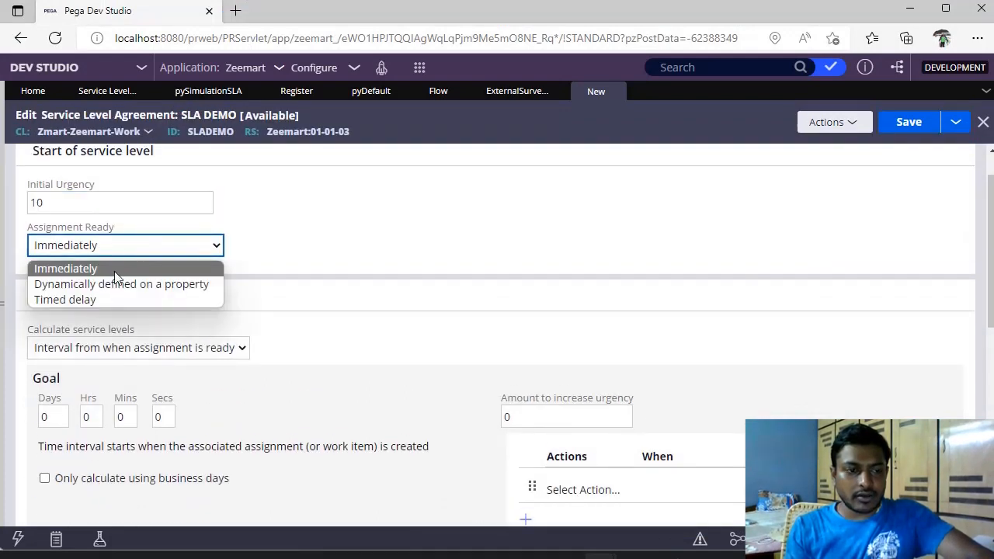
pyautogui.click(108, 303)
pyautogui.click(118, 291)
pyautogui.doubleClick(118, 291)
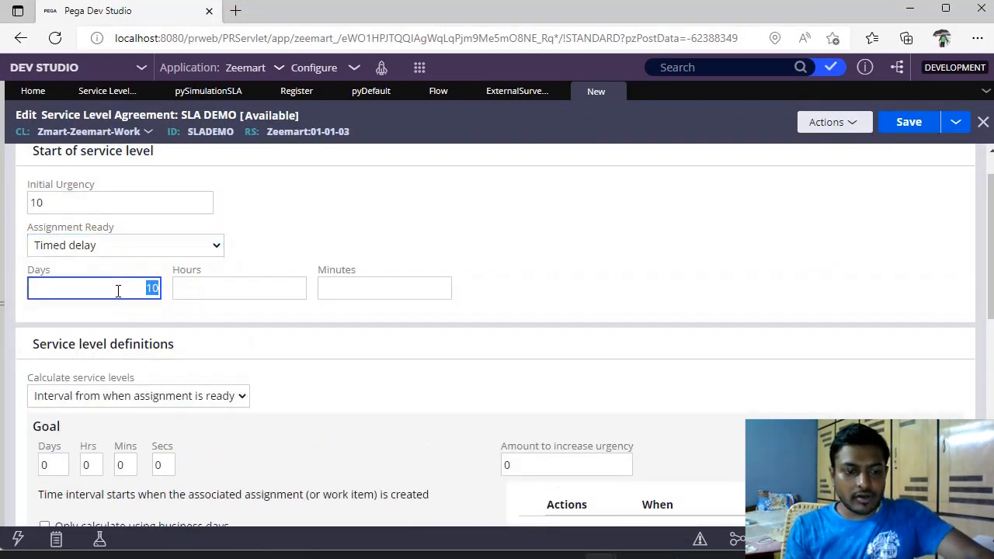
pyautogui.write('2')
pyautogui.click(244, 312)
# - Set the Goal interval of the service level definitions to 4 days
pyautogui.scroll(-2, 244, 318)
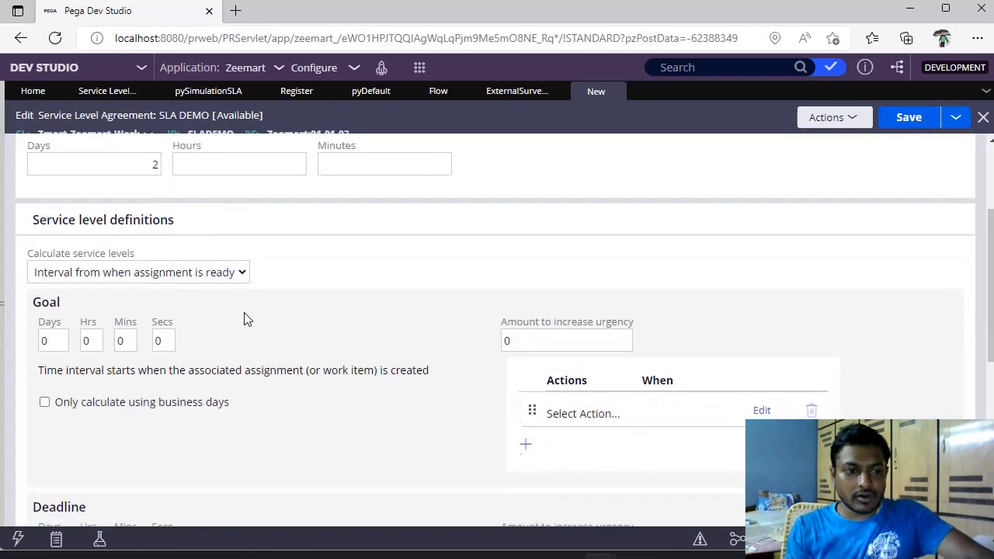
pyautogui.doubleClick(61, 332)
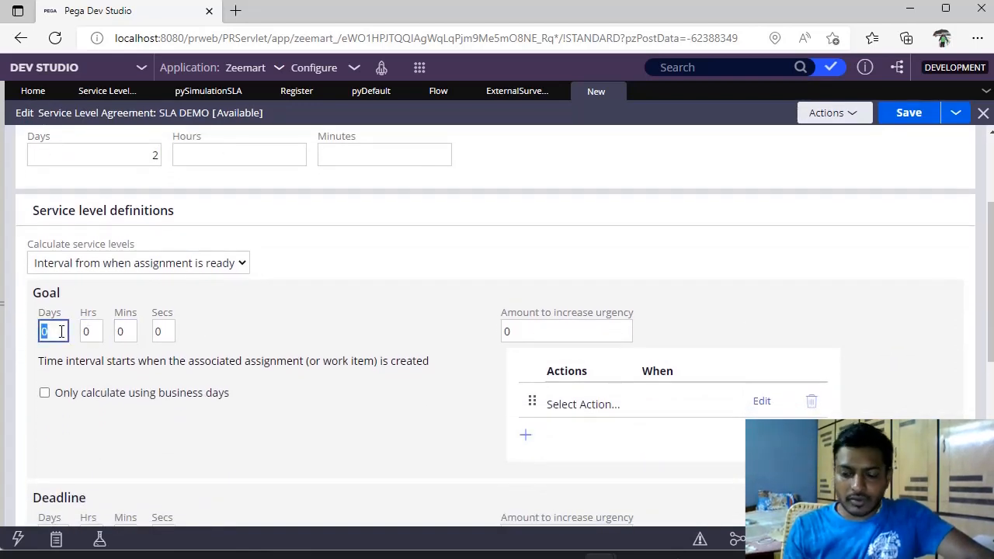
pyautogui.write('4')
pyautogui.click(299, 450)
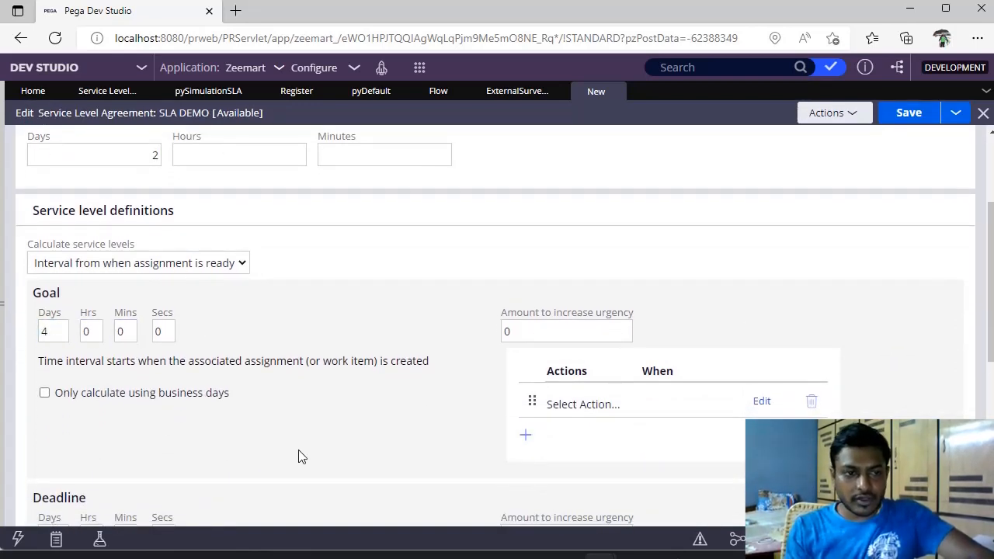
# - Set the Deadline interval of the service level definitions to 8 days
pyautogui.scroll(-2, 299, 457)
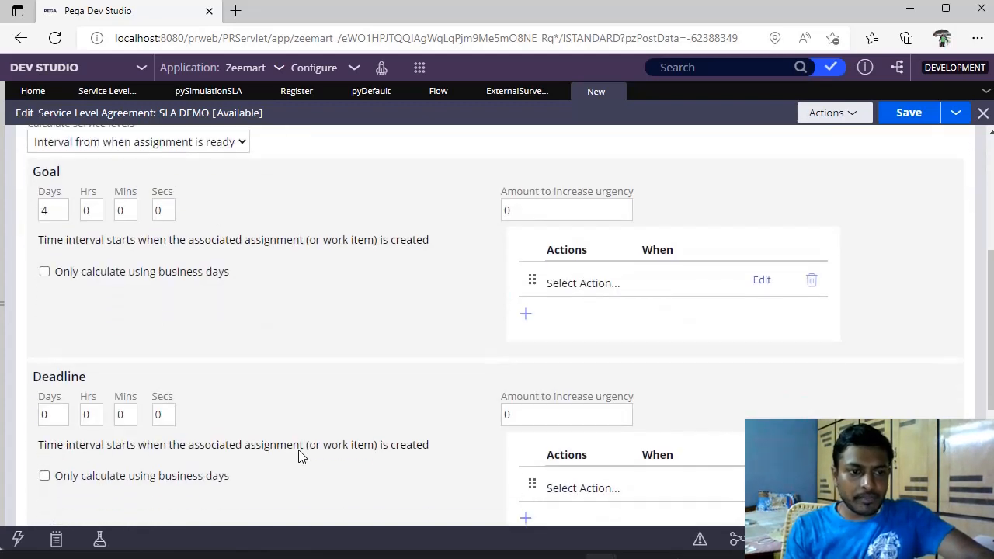
pyautogui.doubleClick(59, 415)
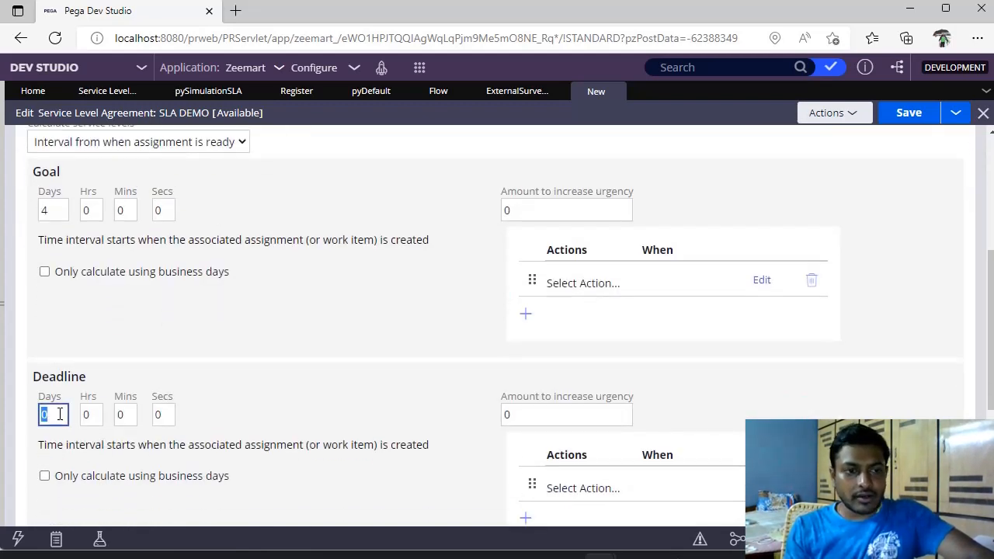
pyautogui.scroll(3, 116, 349)
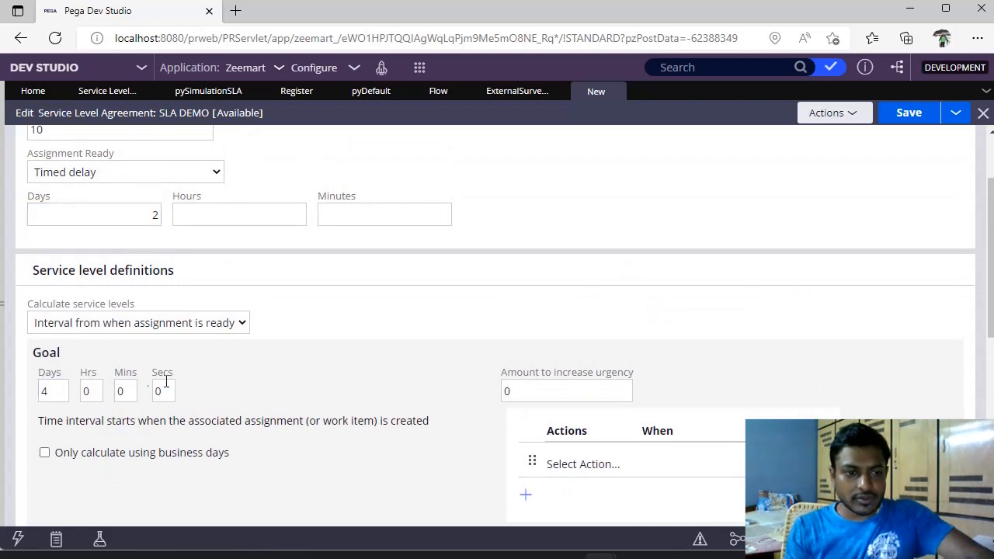
pyautogui.scroll(-3, 66, 409)
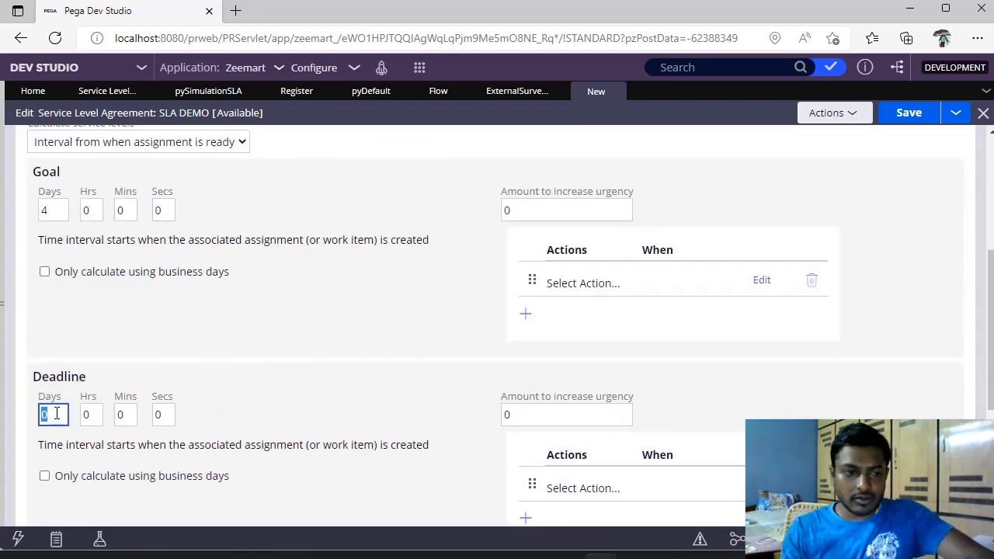
pyautogui.write('8')
pyautogui.click(300, 386)
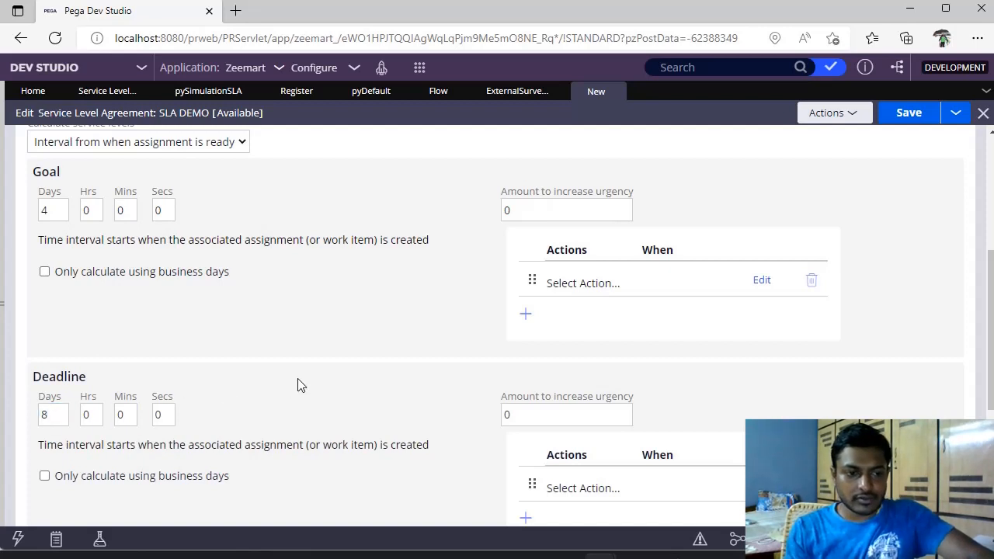
# - Set the Passed deadline interval of the service level agreement to 12 days
pyautogui.scroll(-4, 299, 384)
pyautogui.click(55, 420)
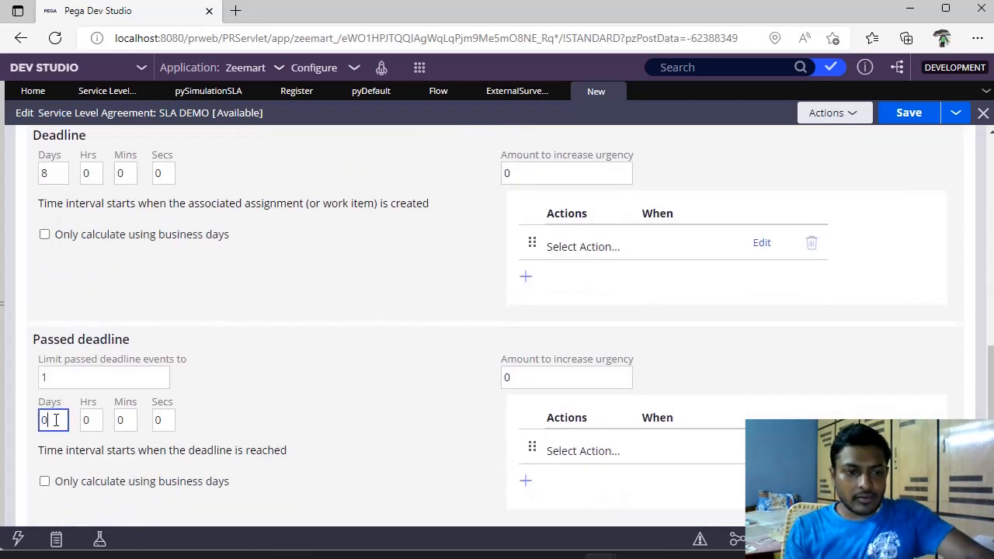
pyautogui.doubleClick(56, 420)
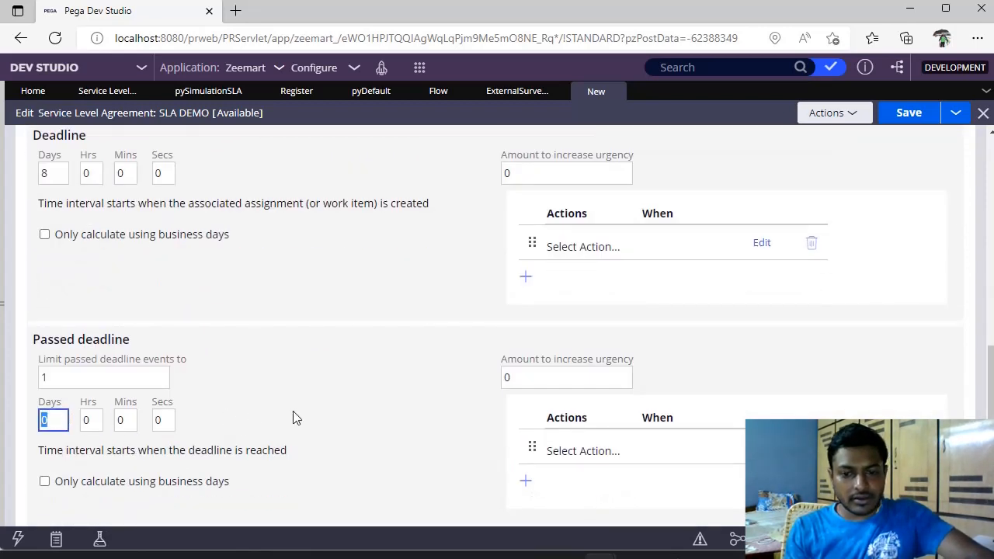
pyautogui.write('12')
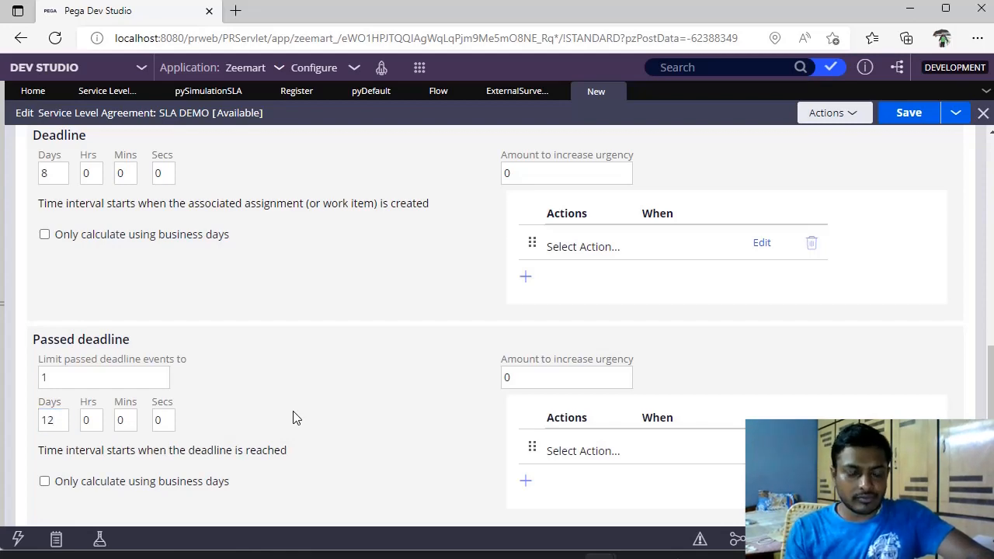
# - Try calculating service levels from the value of a property, and switch back to the interval from when the assignment is ready
pyautogui.scroll(7, 293, 418)
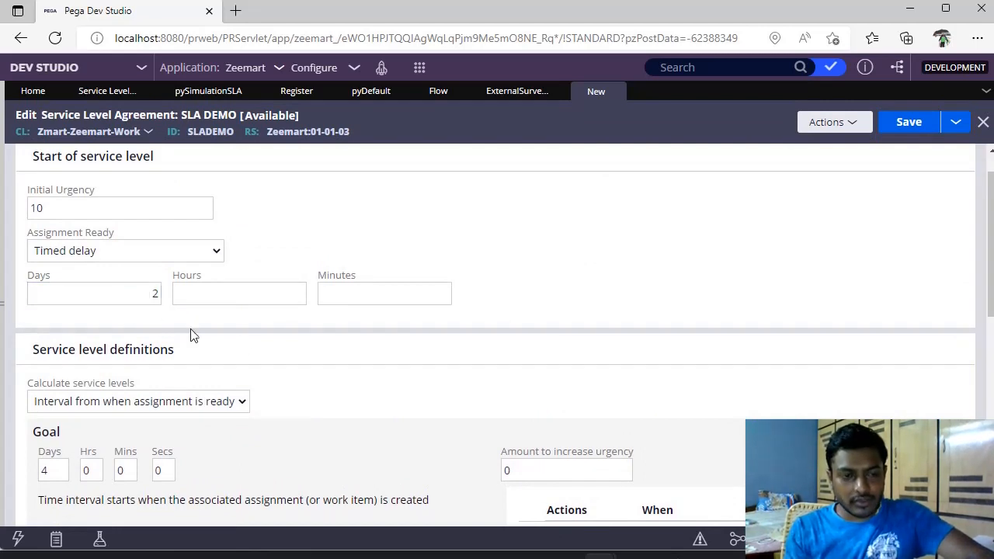
pyautogui.scroll(-2, 311, 391)
pyautogui.scroll(-3, 311, 392)
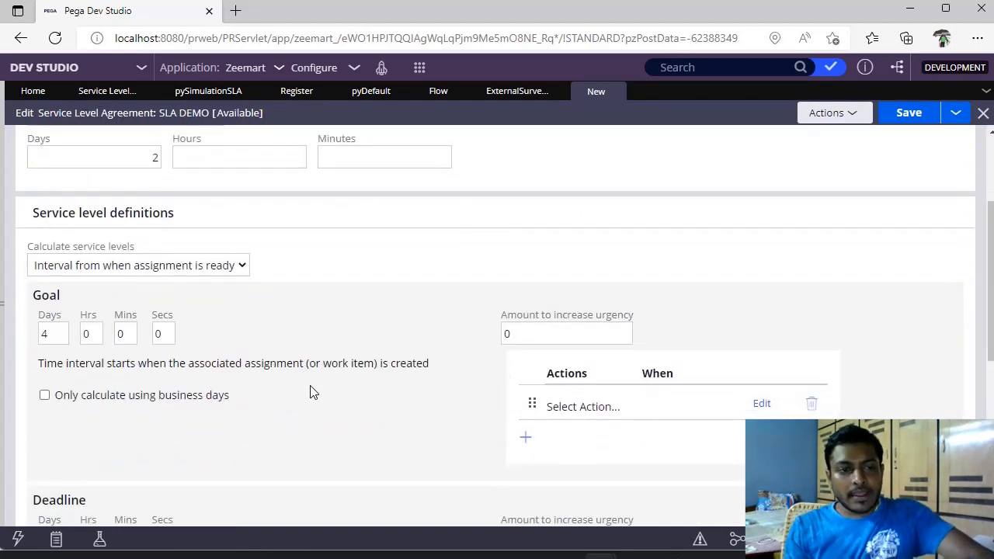
pyautogui.click(128, 267)
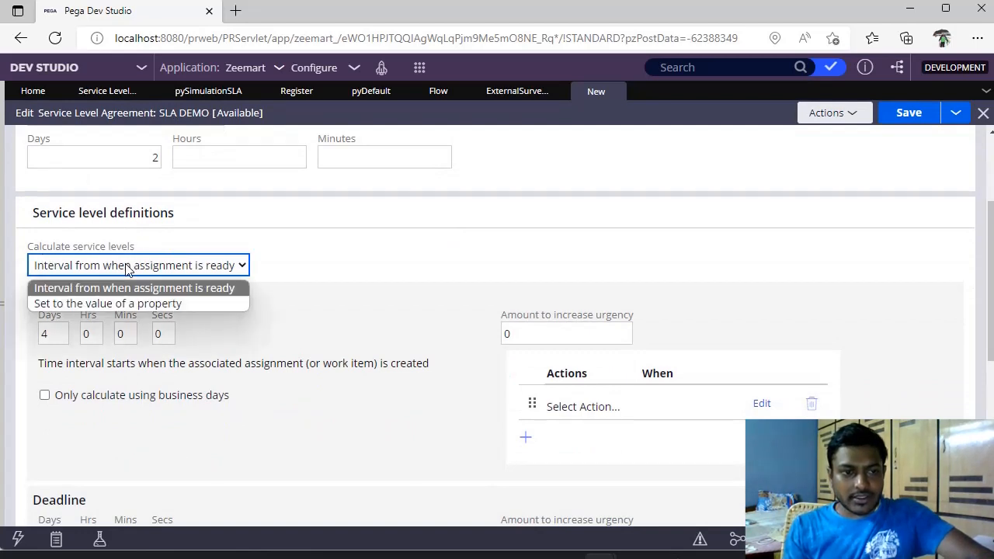
pyautogui.click(153, 304)
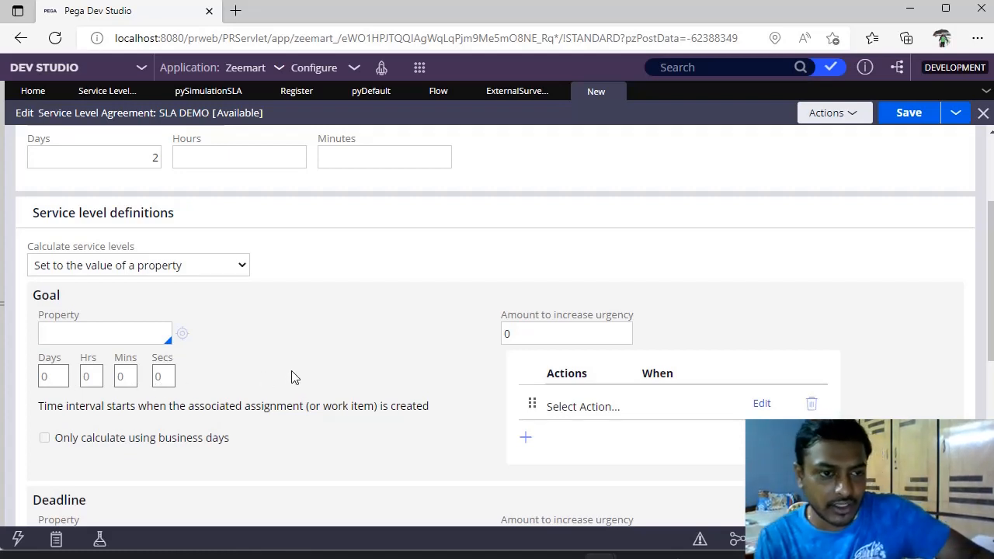
pyautogui.click(111, 338)
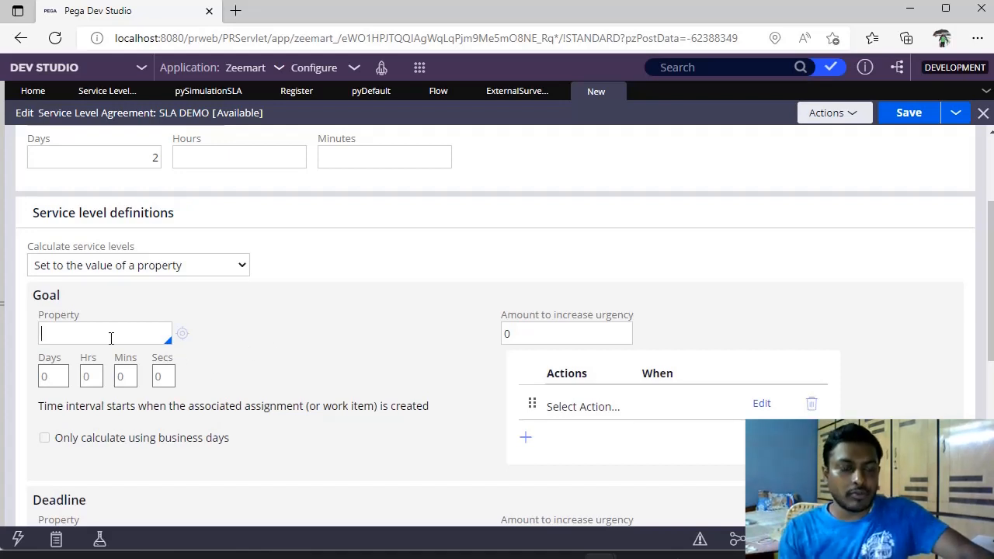
pyautogui.click(167, 266)
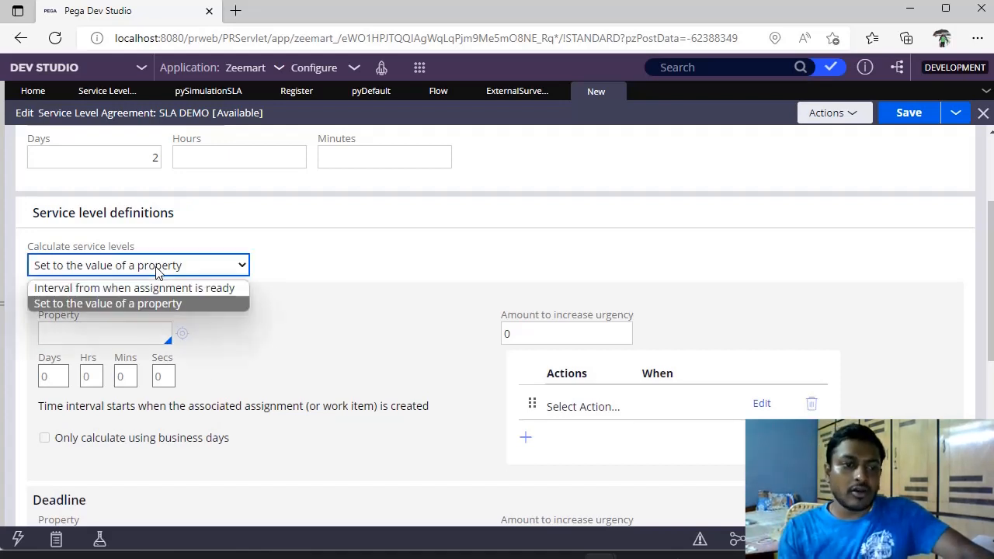
pyautogui.click(144, 288)
pyautogui.doubleClick(47, 335)
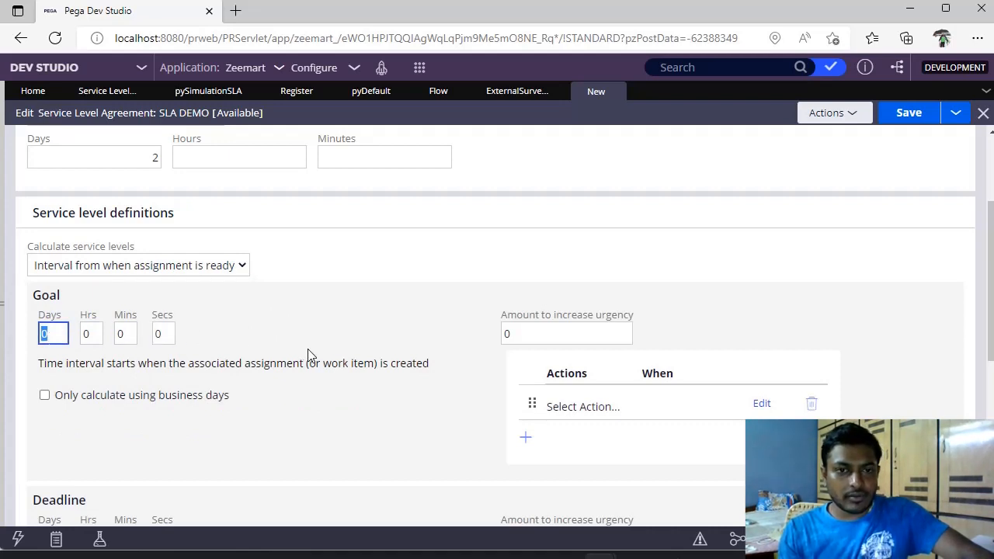
# - Set the Goal's amount to increase urgency to 20 after checking the Initial Urgency field
pyautogui.scroll(3, 308, 355)
pyautogui.scroll(-2, 308, 355)
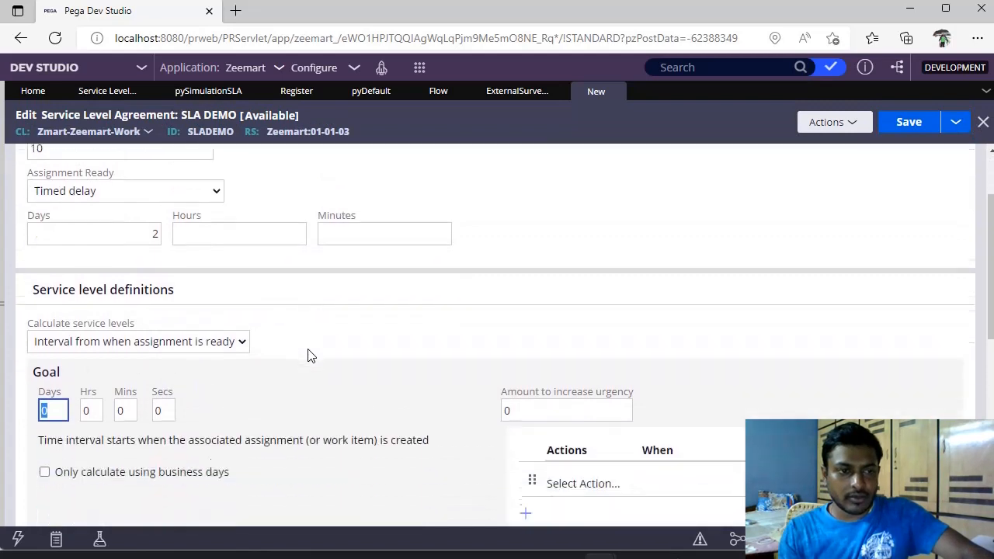
pyautogui.scroll(1, 307, 355)
pyautogui.click(114, 248)
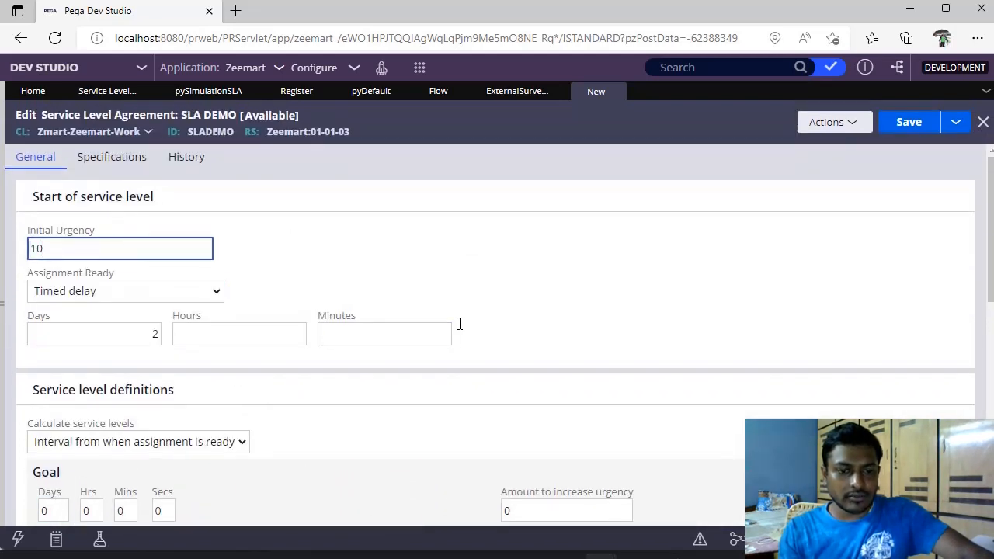
pyautogui.scroll(-2, 522, 356)
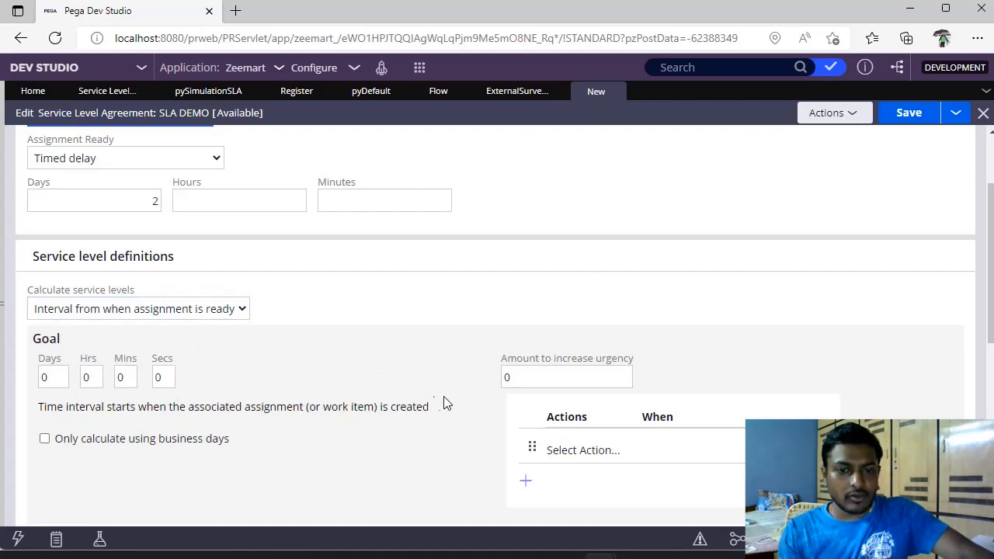
pyautogui.click(536, 378)
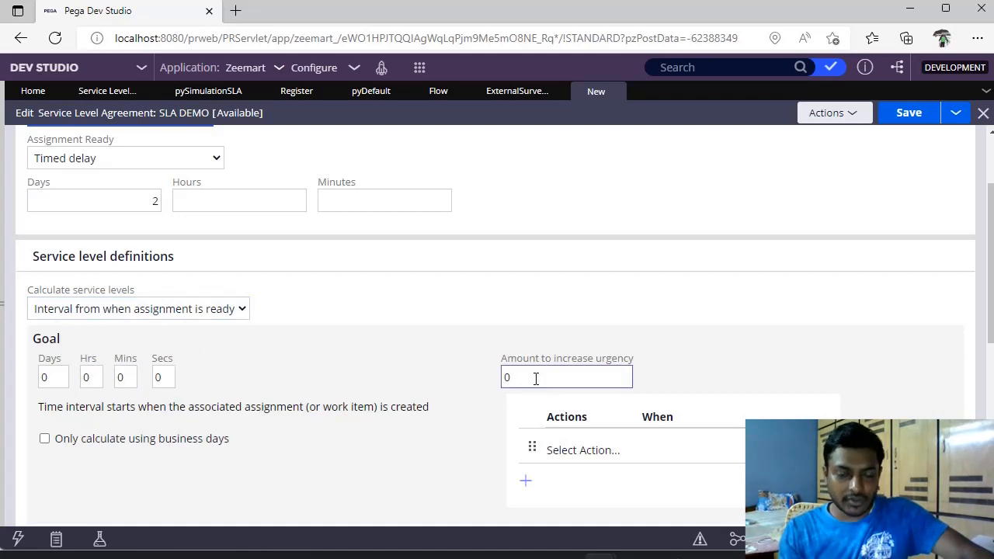
pyautogui.moveTo(536, 378); pyautogui.dragTo(491, 386)
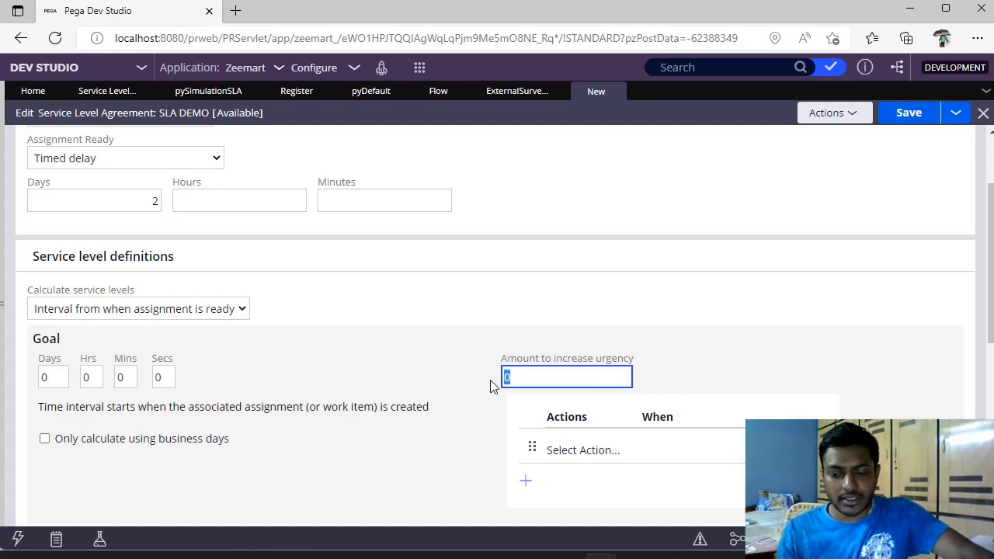
pyautogui.write('20')
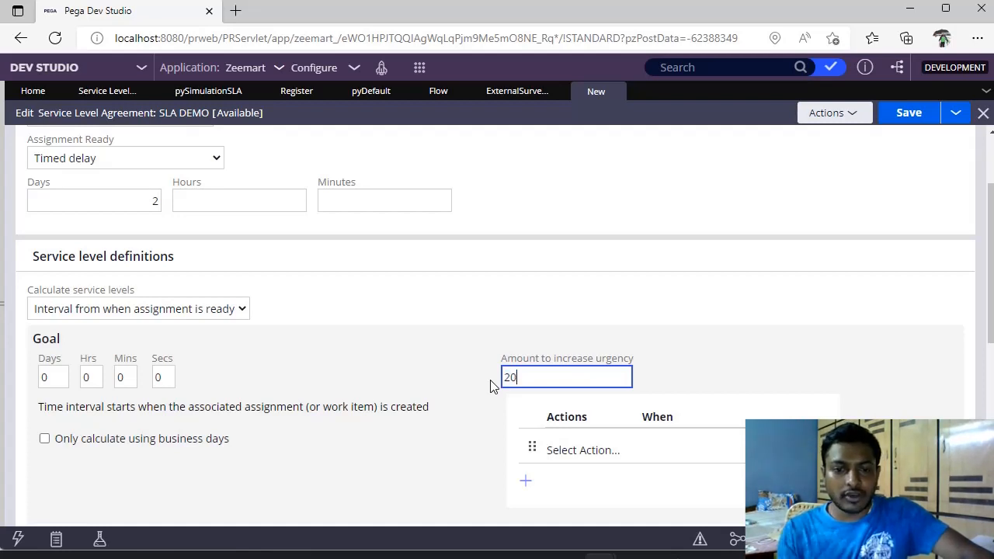
pyautogui.click(475, 385)
pyautogui.scroll(2, 477, 386)
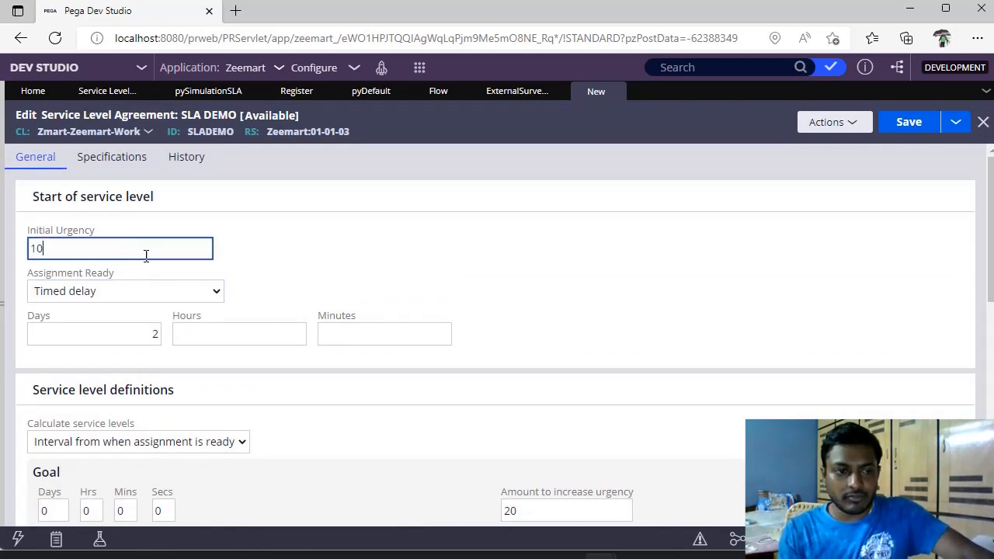
# - Set the Deadline's amount to increase urgency to 30
pyautogui.scroll(-2, 510, 396)
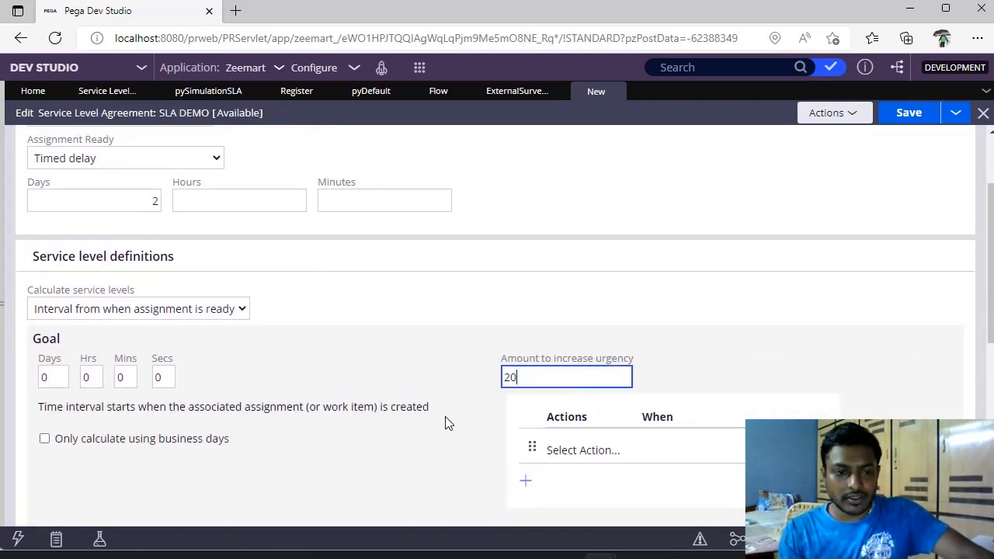
pyautogui.scroll(-3, 445, 417)
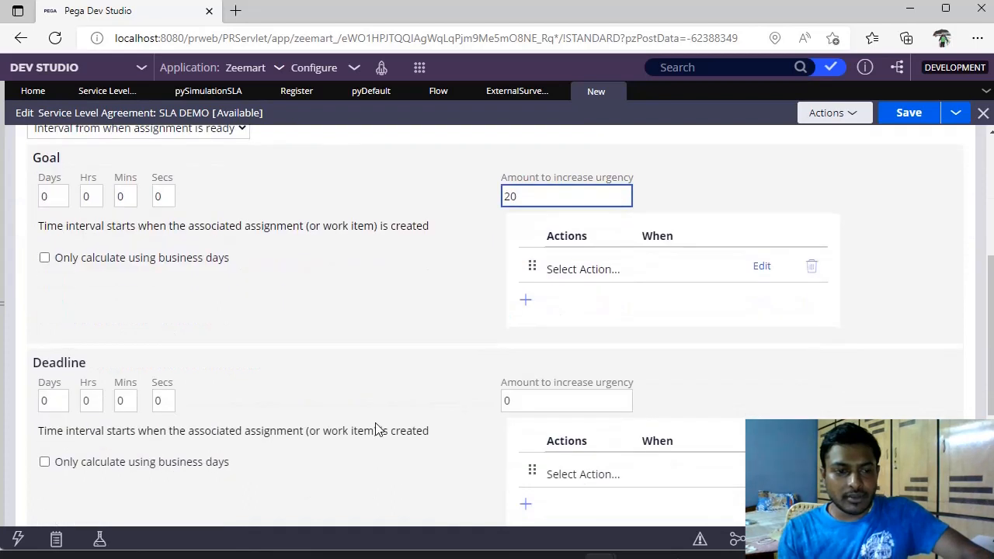
pyautogui.click(620, 402)
pyautogui.write('30')
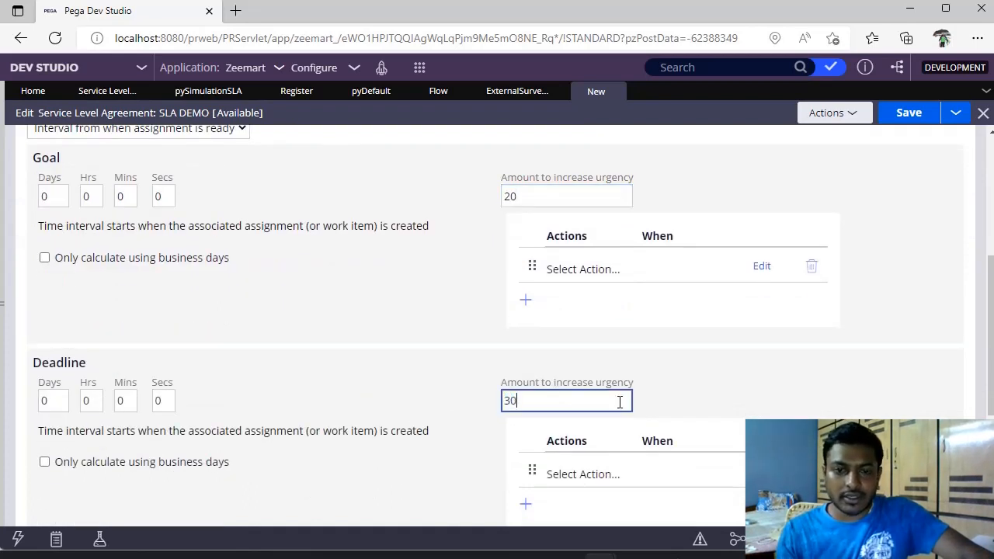
pyautogui.click(731, 432)
pyautogui.scroll(-1, 412, 386)
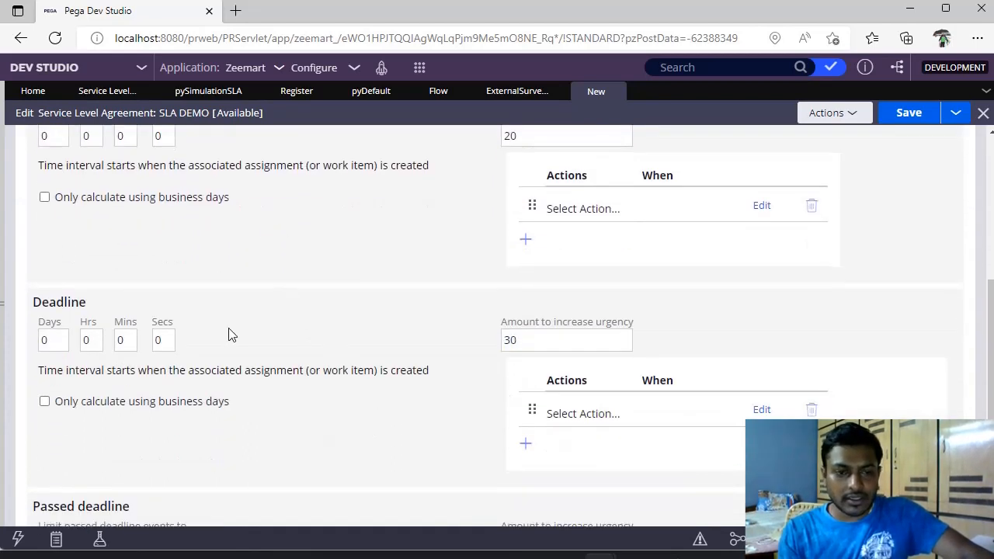
pyautogui.click(562, 349)
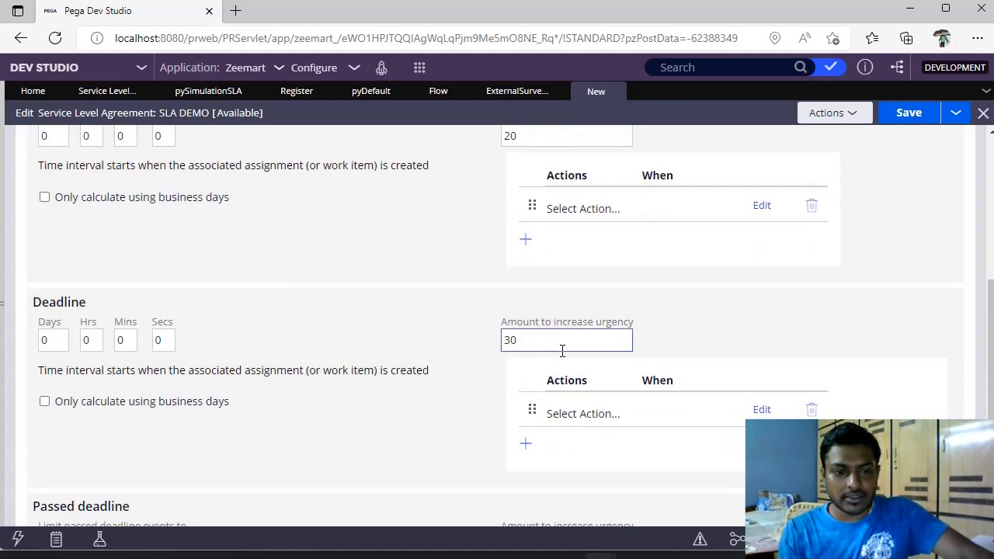
pyautogui.click(528, 362)
pyautogui.scroll(-3, 371, 389)
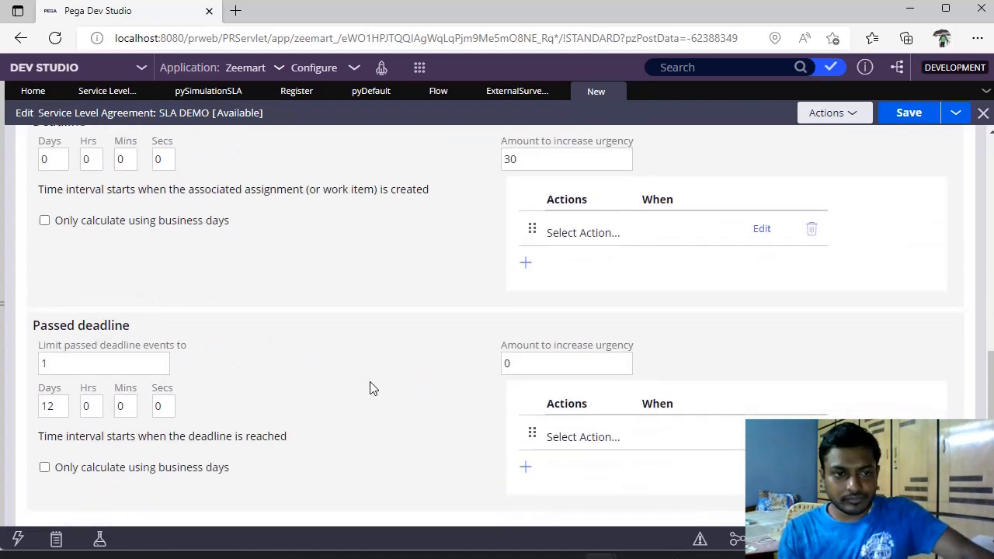
pyautogui.scroll(7, 371, 389)
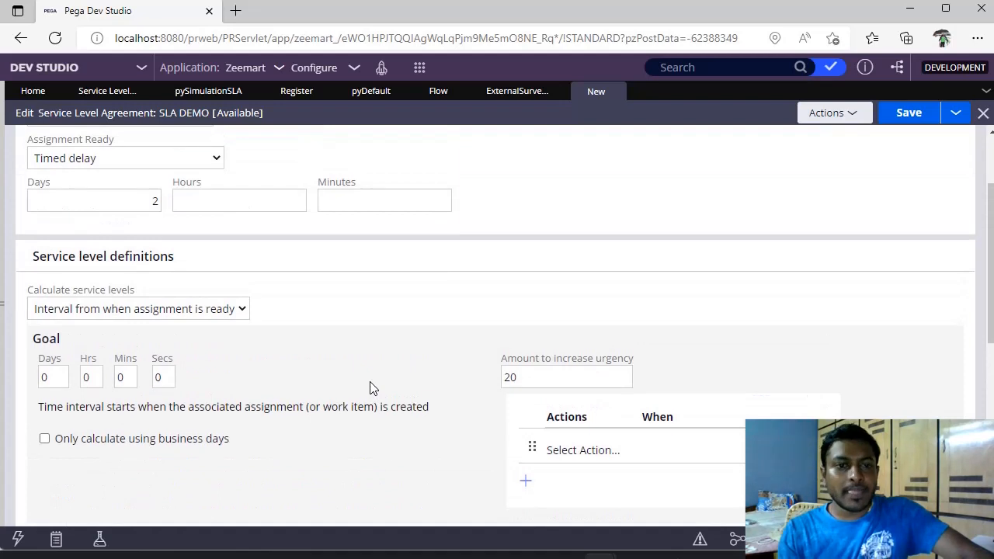
pyautogui.scroll(2, 369, 389)
pyautogui.scroll(-2, 370, 388)
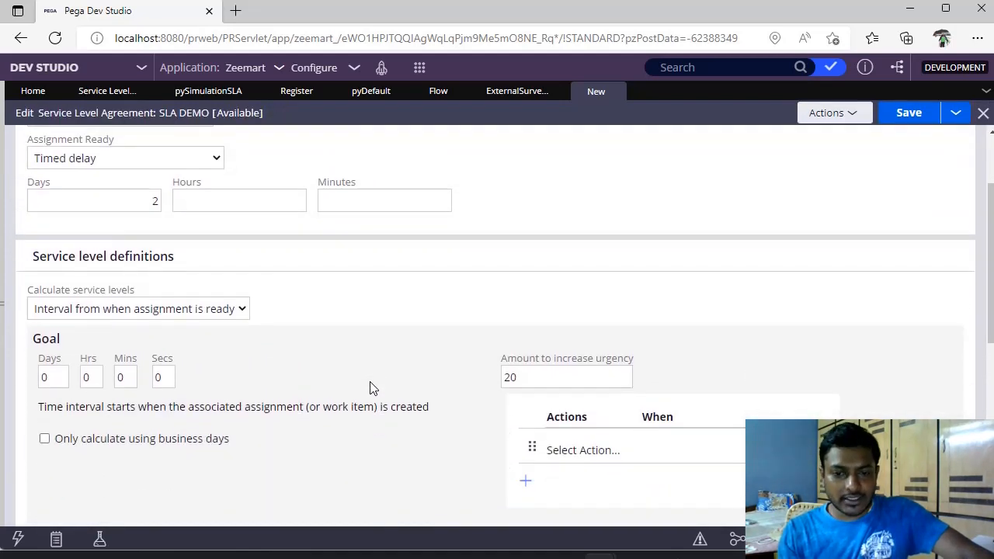
pyautogui.scroll(-2, 370, 388)
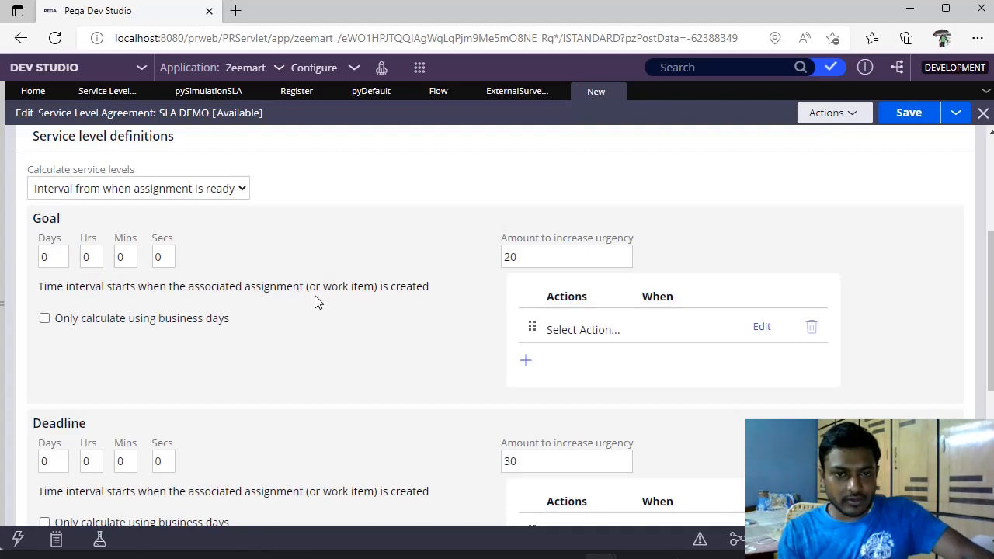
pyautogui.scroll(2, 315, 302)
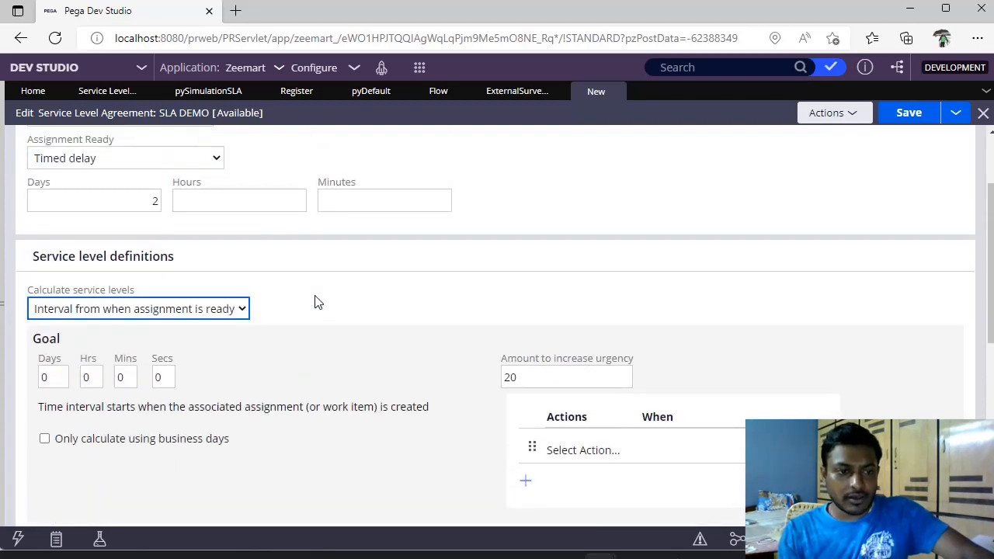
# - Open the Goal's first action for editing and look through the actions it can perform
pyautogui.scroll(-3, 315, 301)
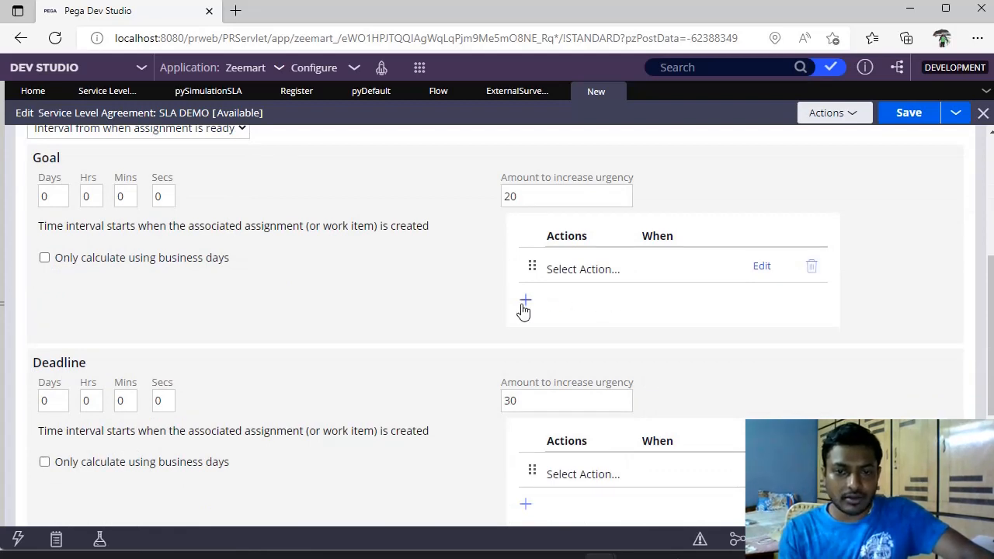
pyautogui.click(610, 276)
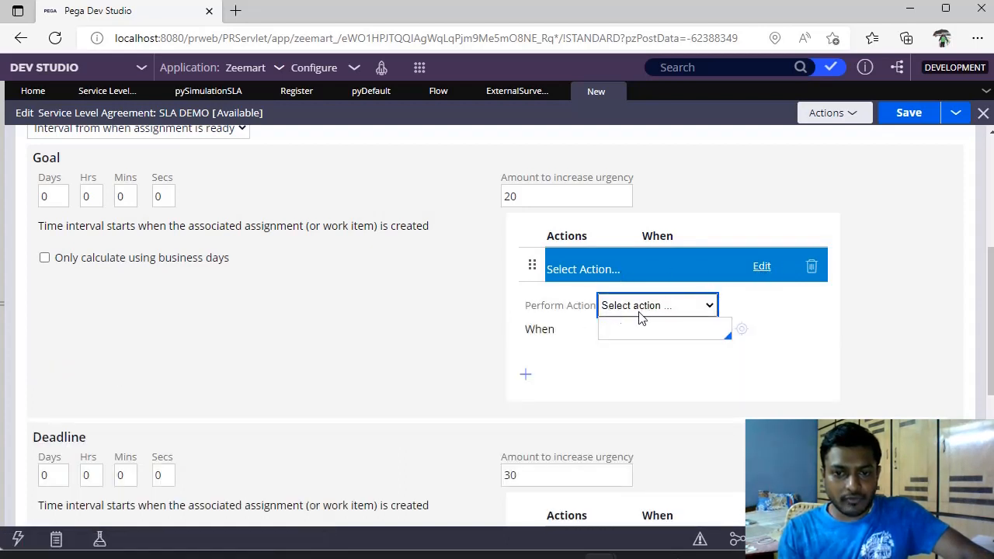
pyautogui.click(688, 309)
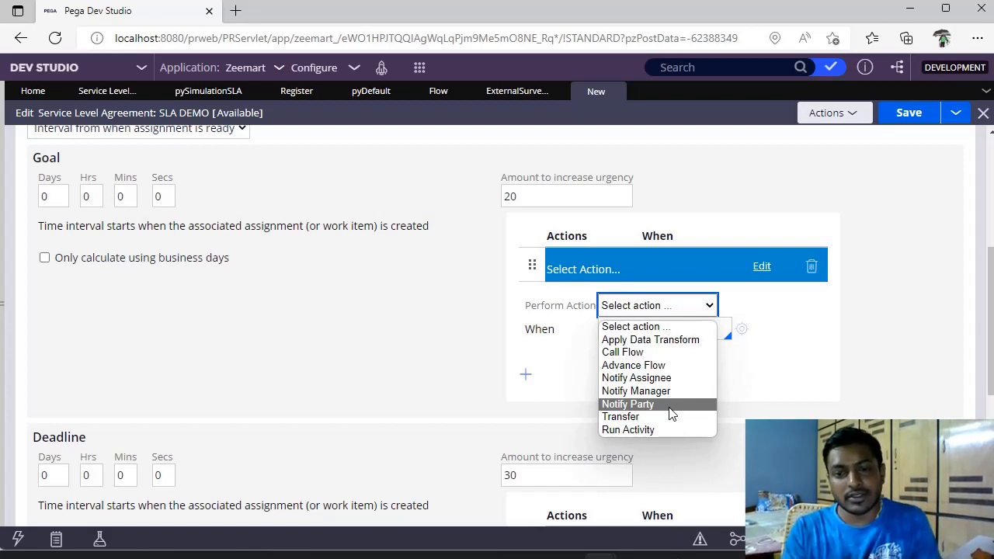
# - Try Transfer and Run Activity as the Goal's action to compare their parameters
pyautogui.click(647, 418)
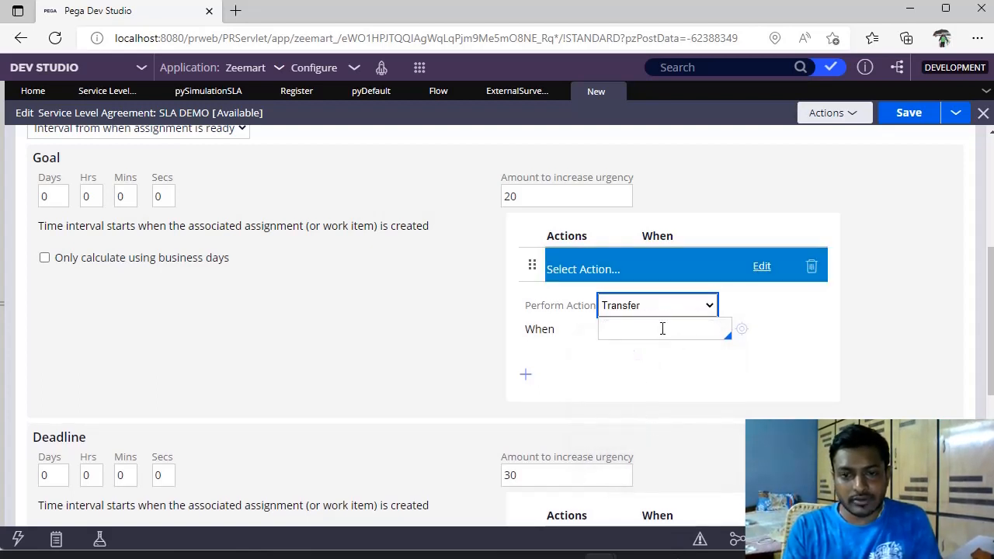
pyautogui.scroll(-1, 738, 365)
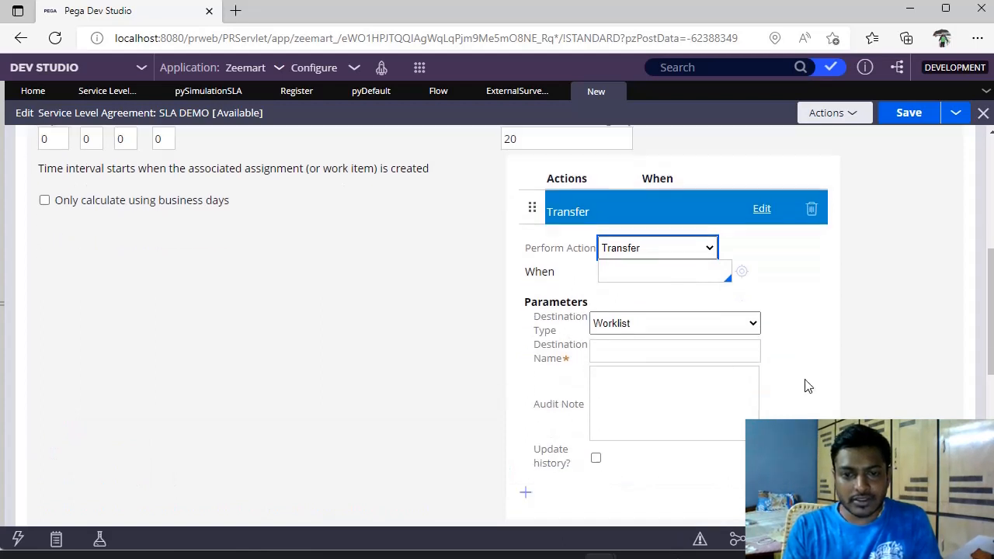
pyautogui.click(691, 323)
pyautogui.click(678, 247)
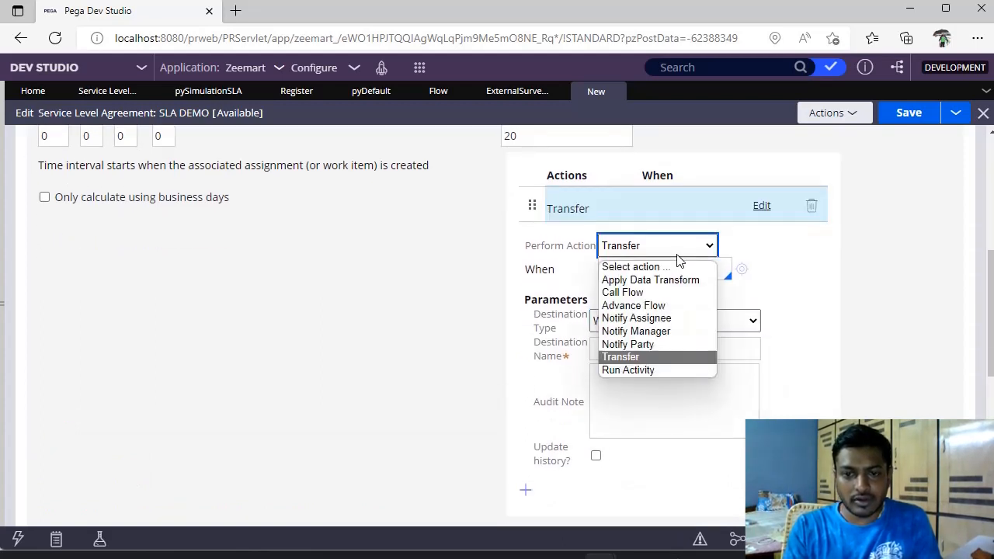
pyautogui.click(651, 369)
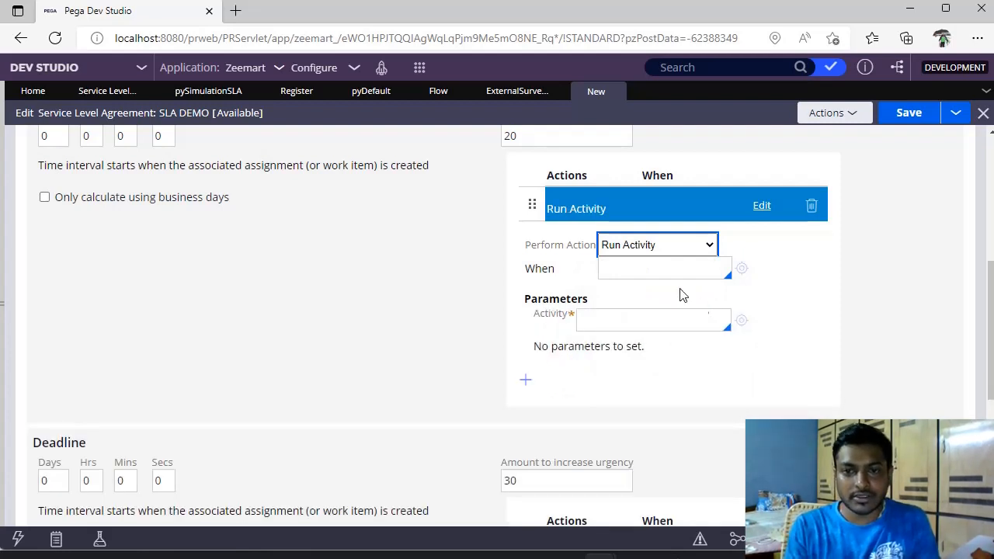
# - Try Notify Party as the Goal's action and go through its parameters from Correspondence Name to Priority
pyautogui.click(663, 252)
pyautogui.click(651, 351)
pyautogui.scroll(-1, 829, 318)
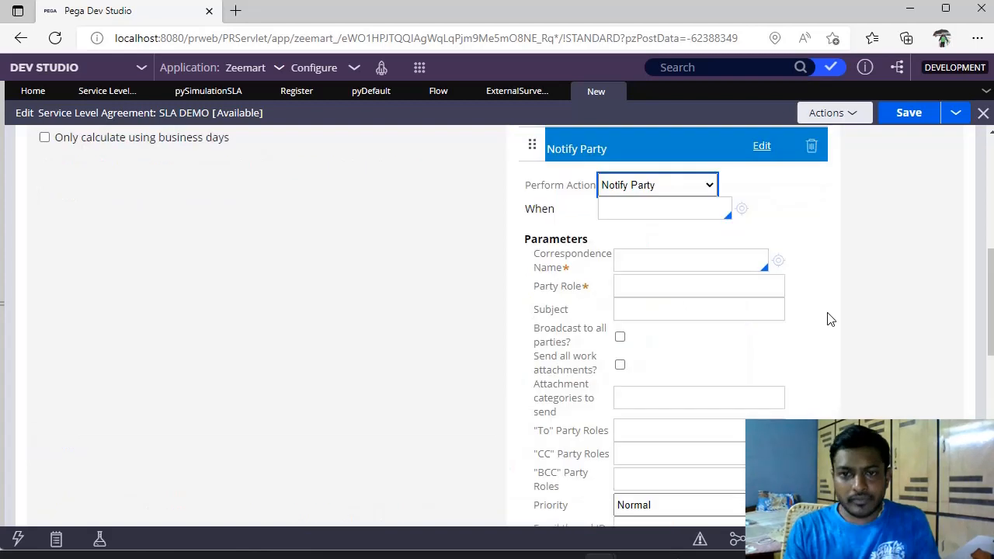
pyautogui.click(630, 259)
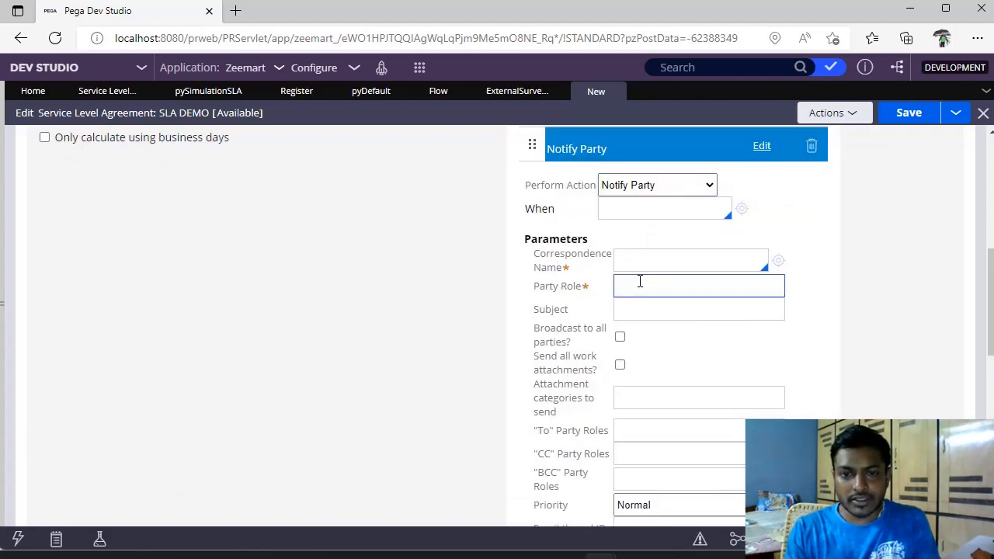
pyautogui.scroll(-1, 654, 250)
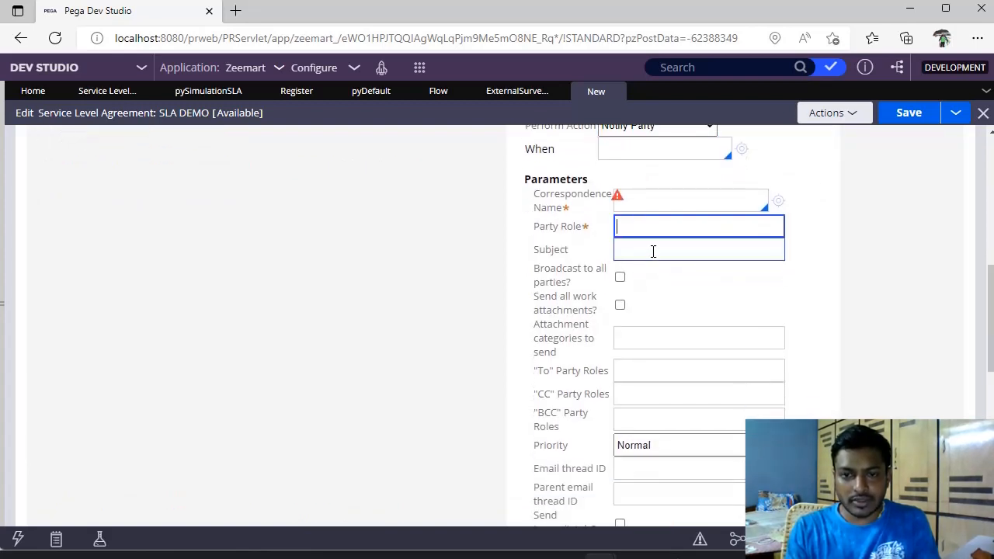
pyautogui.click(653, 250)
pyautogui.scroll(-2, 577, 311)
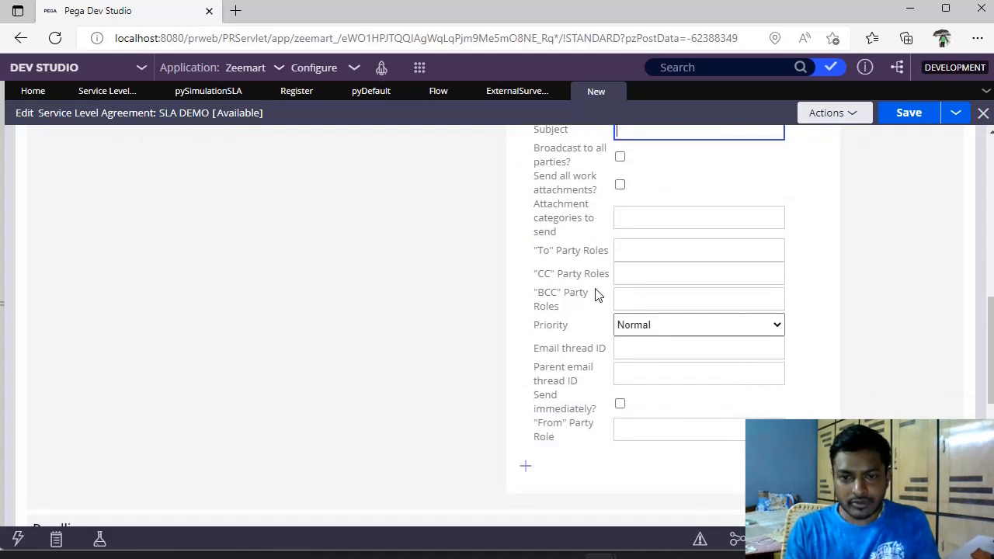
pyautogui.click(644, 328)
pyautogui.click(644, 329)
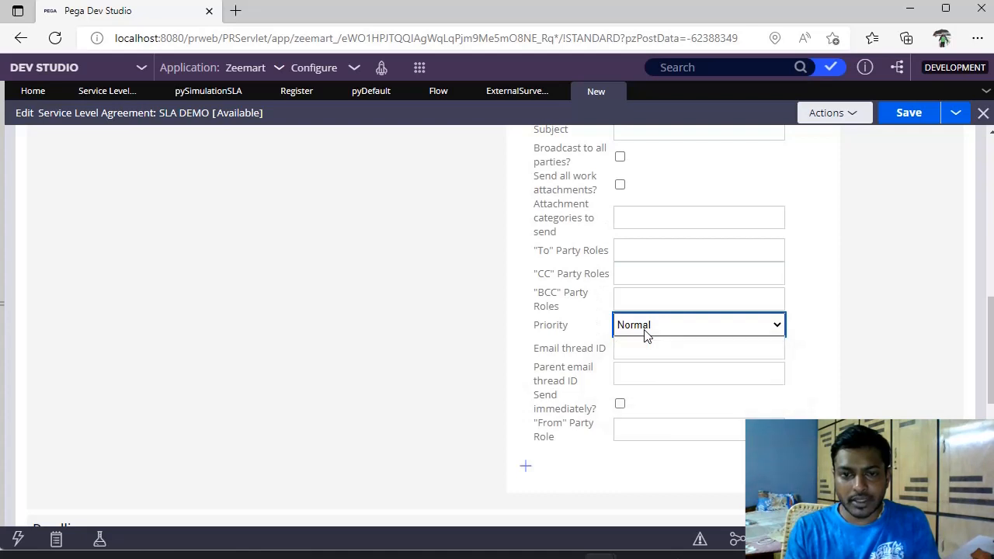
pyautogui.scroll(3, 830, 371)
# - Try Notify Assignee and Notify Manager as the Goal's action
pyautogui.click(651, 194)
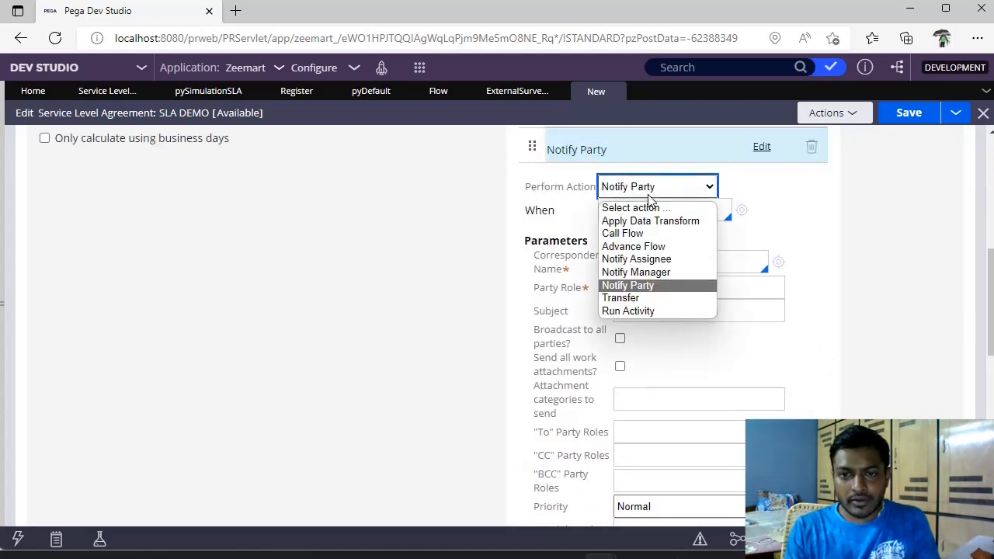
pyautogui.click(645, 258)
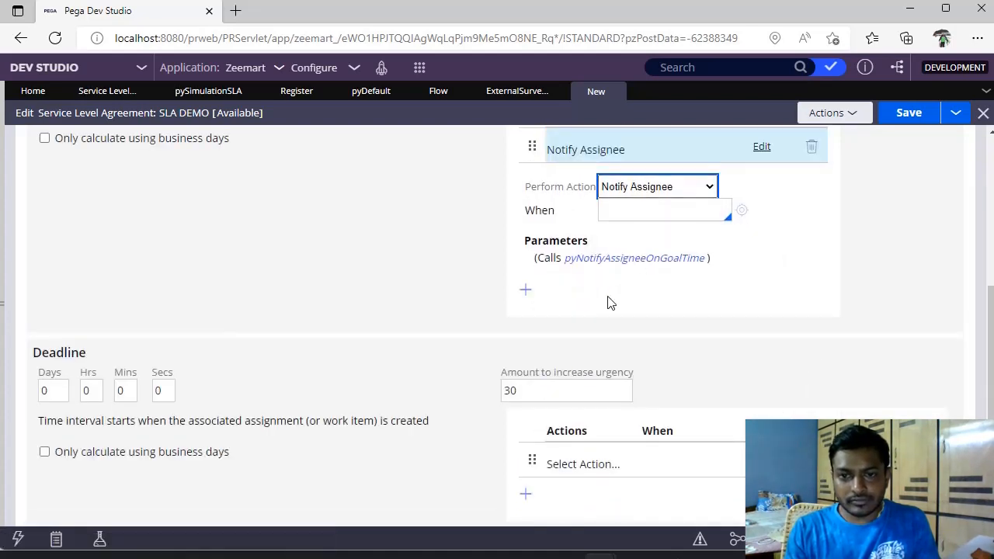
pyautogui.scroll(2, 609, 303)
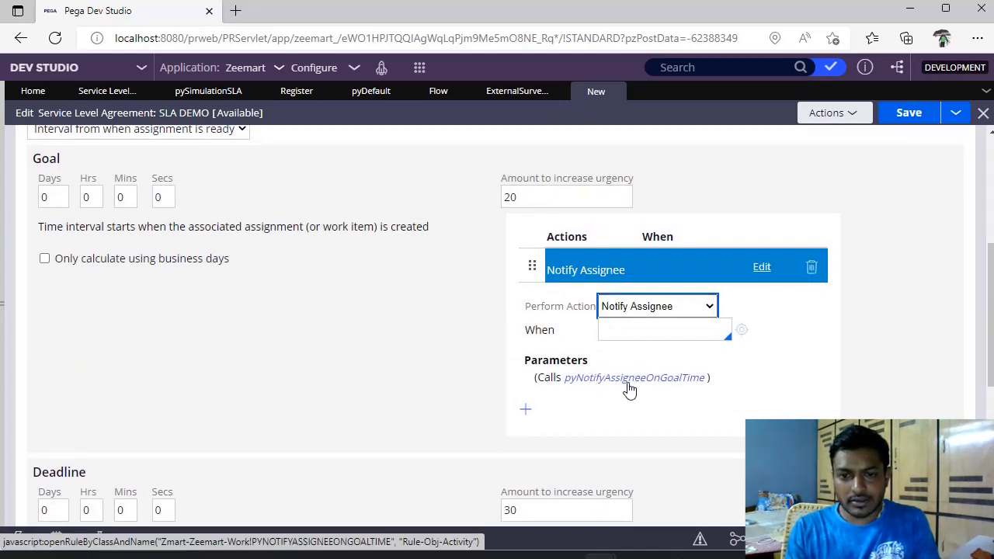
pyautogui.click(645, 311)
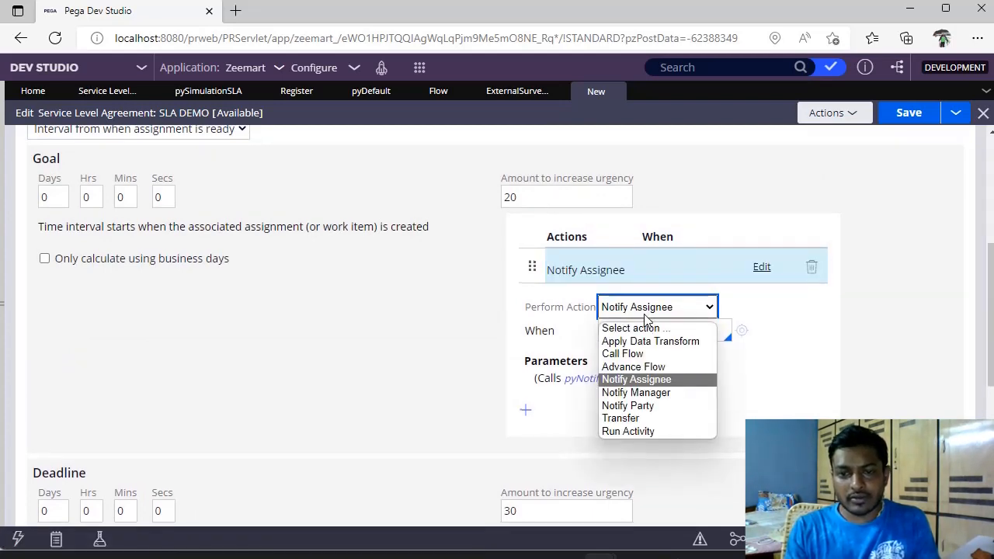
pyautogui.click(631, 391)
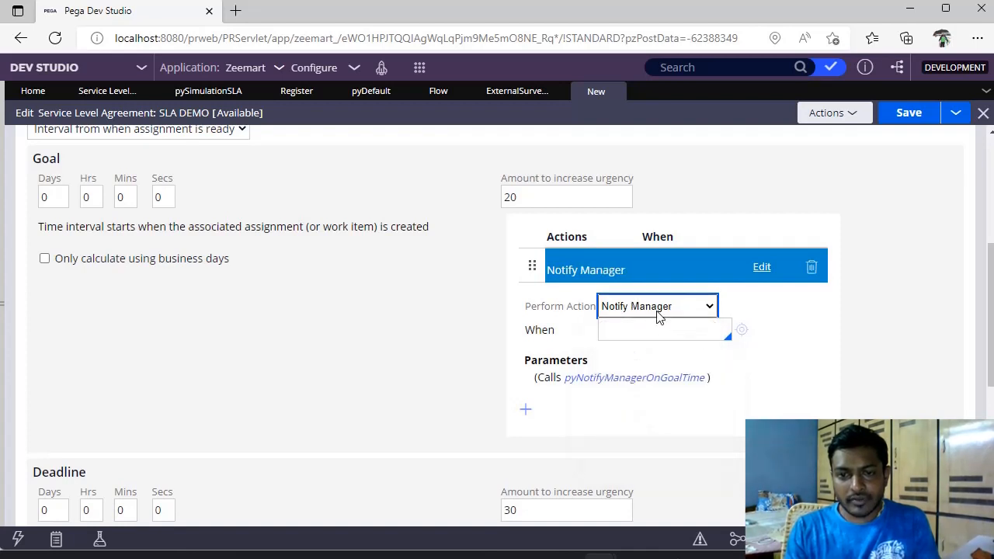
# - Try Advance Flow as the Goal's action and check its Flow Action parameter
pyautogui.click(657, 310)
pyautogui.click(629, 366)
pyautogui.click(628, 310)
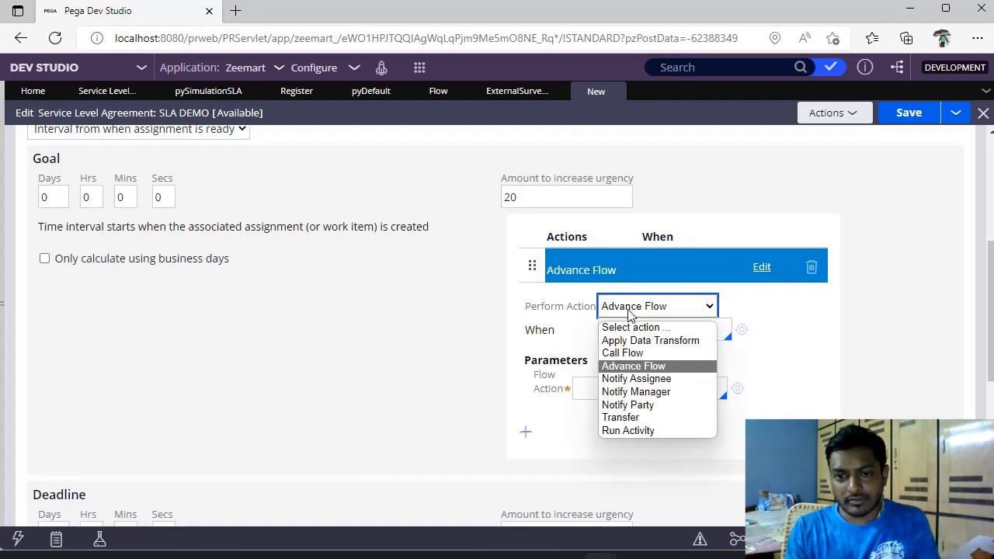
pyautogui.click(640, 369)
pyautogui.click(614, 389)
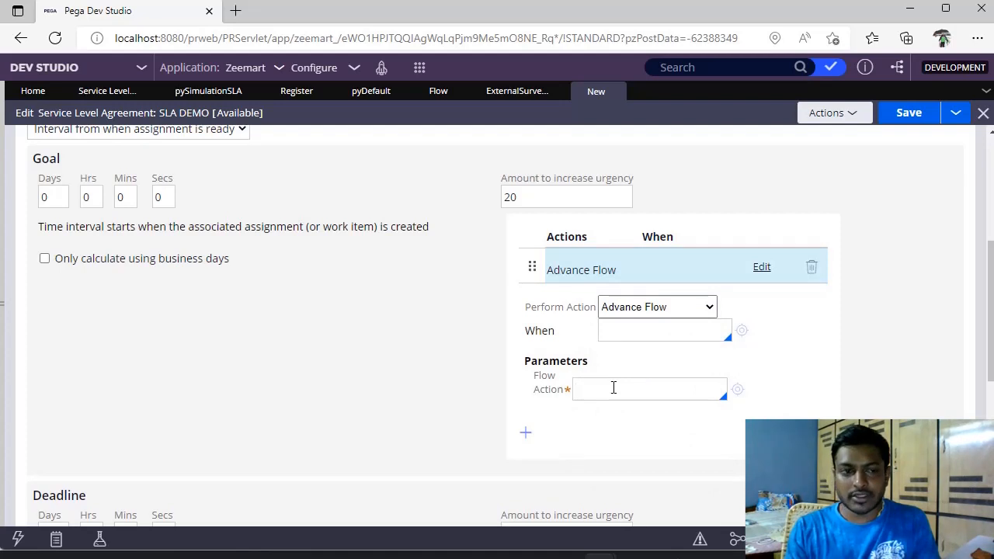
# - Set the Goal's action to Call Flow and check its Flow Name parameter, leaving it empty
pyautogui.click(641, 310)
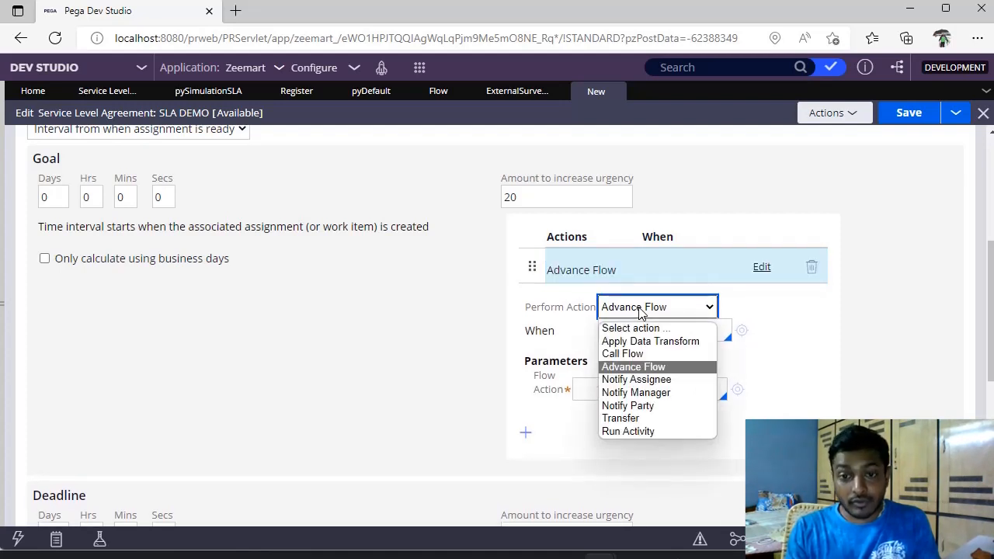
pyautogui.click(640, 354)
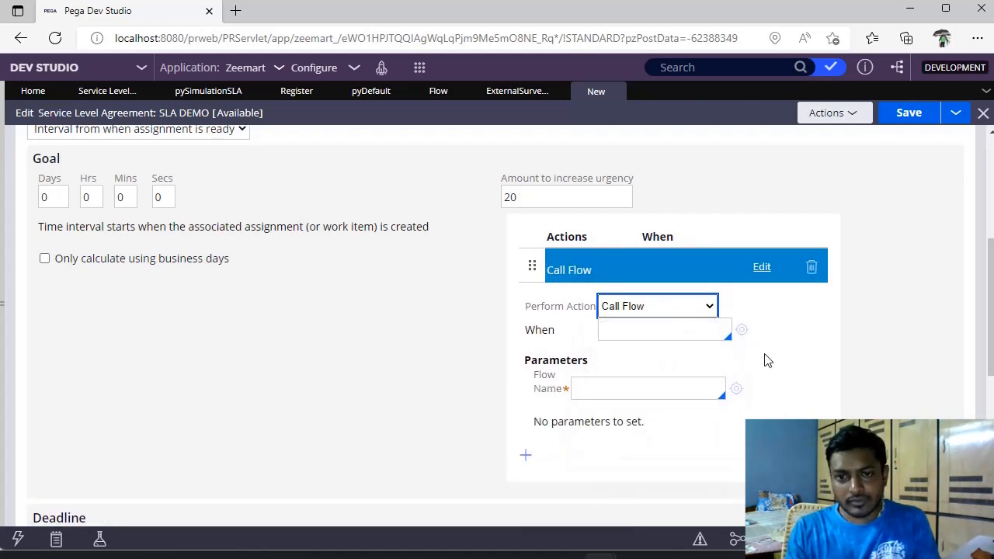
pyautogui.scroll(-1, 766, 359)
pyautogui.click(632, 326)
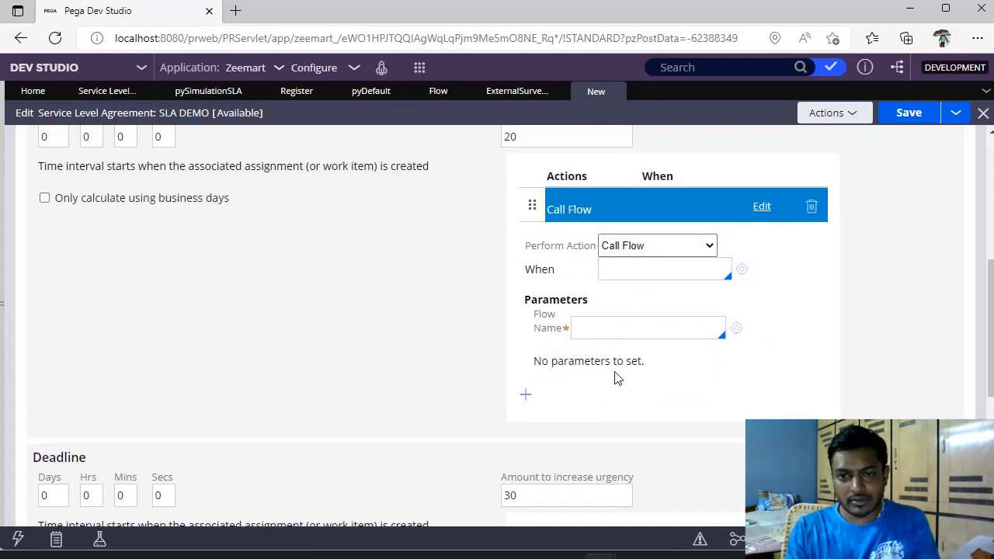
pyautogui.scroll(1, 617, 378)
pyautogui.scroll(1, 617, 379)
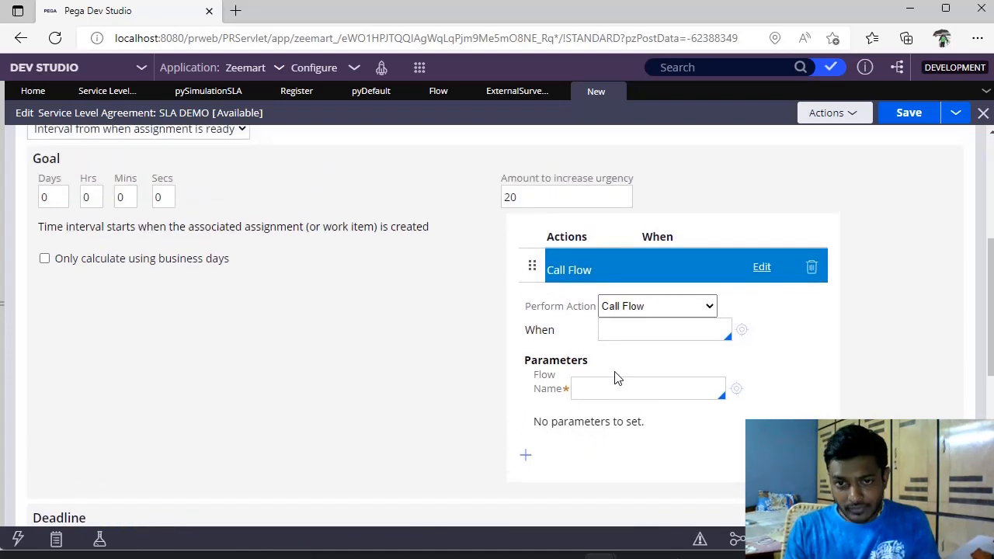
# - Add a second action entry to the Goal below Call Flow
pyautogui.scroll(-2, 613, 365)
pyautogui.click(524, 339)
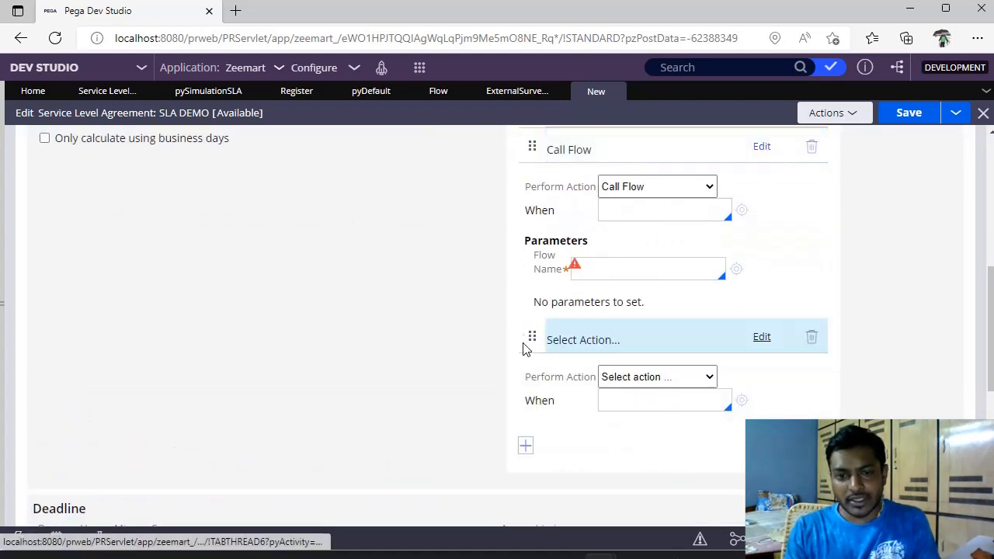
pyautogui.scroll(2, 592, 389)
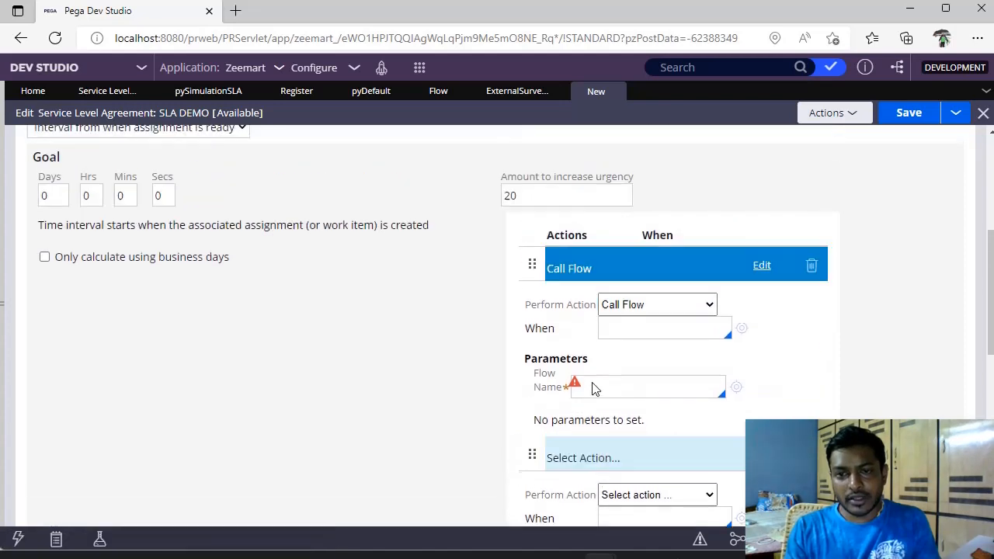
# - Delete the empty second action entry from the Goal and place the cursor in Call Flow's When condition
pyautogui.click(812, 455)
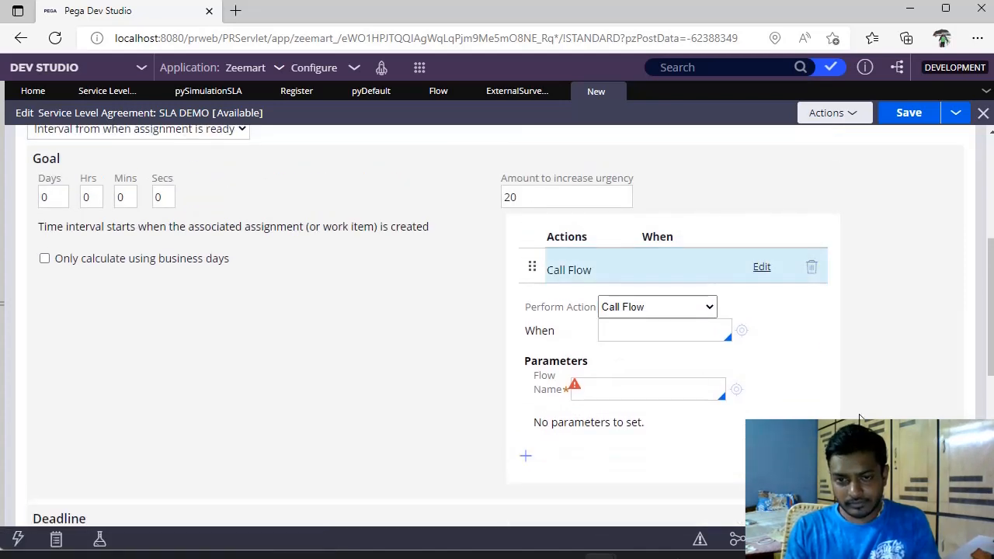
pyautogui.click(680, 331)
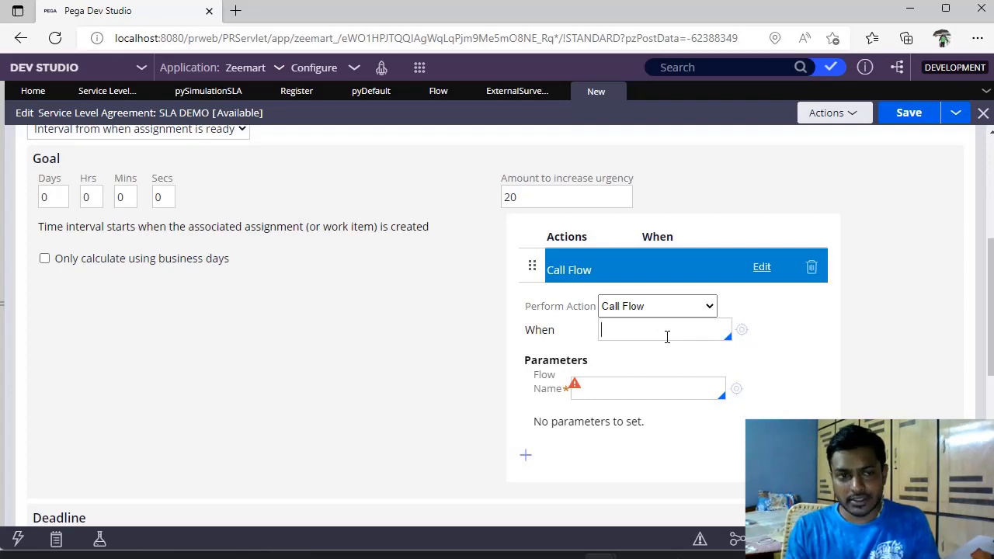
# - Review the Deadline settings and the Passed deadline's urgency increase and day interval
pyautogui.scroll(1, 269, 362)
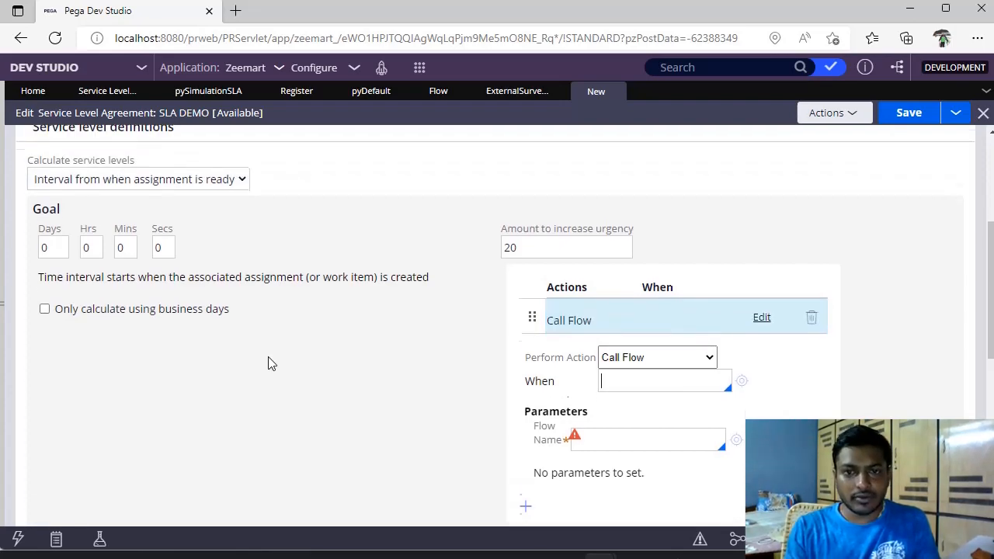
pyautogui.scroll(3, 268, 362)
pyautogui.scroll(-6, 269, 362)
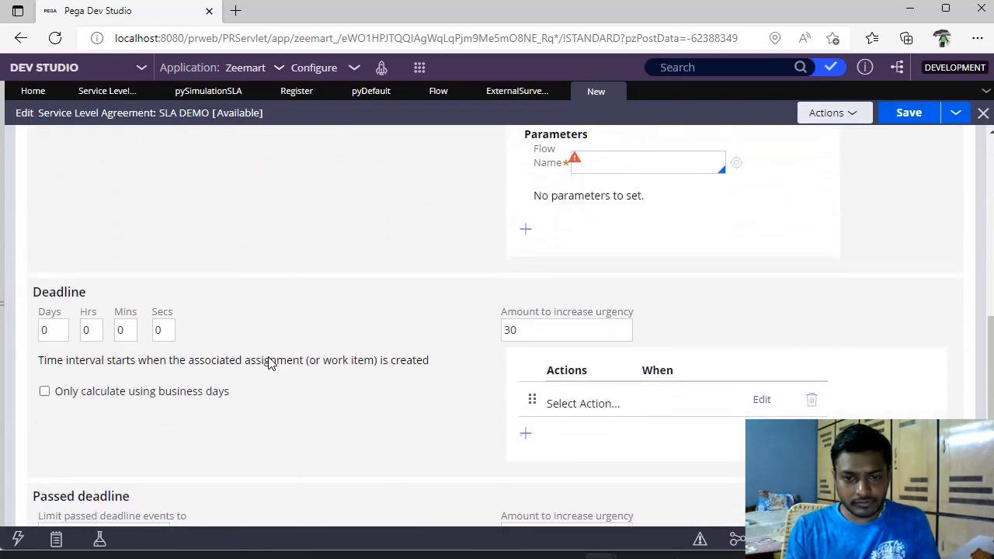
pyautogui.scroll(-3, 268, 362)
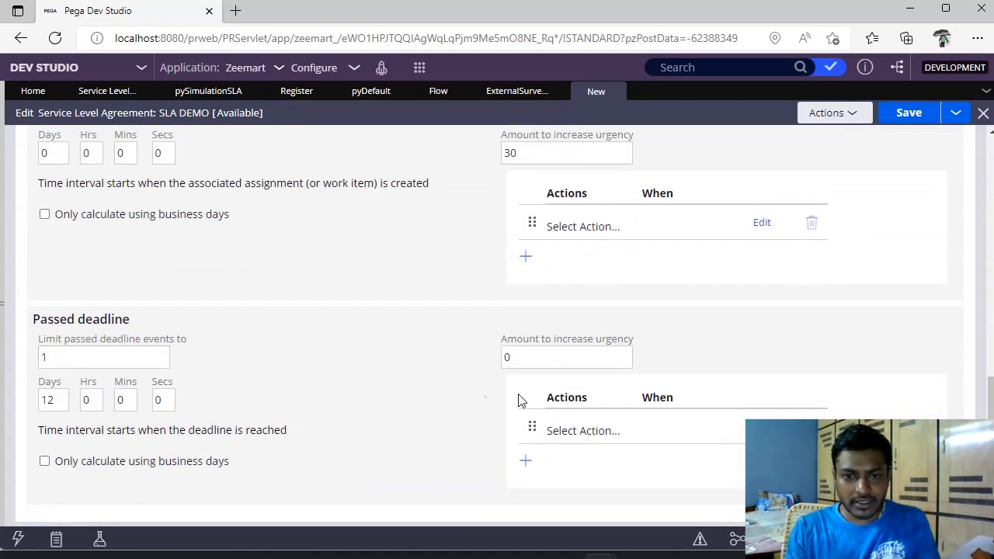
pyautogui.click(562, 359)
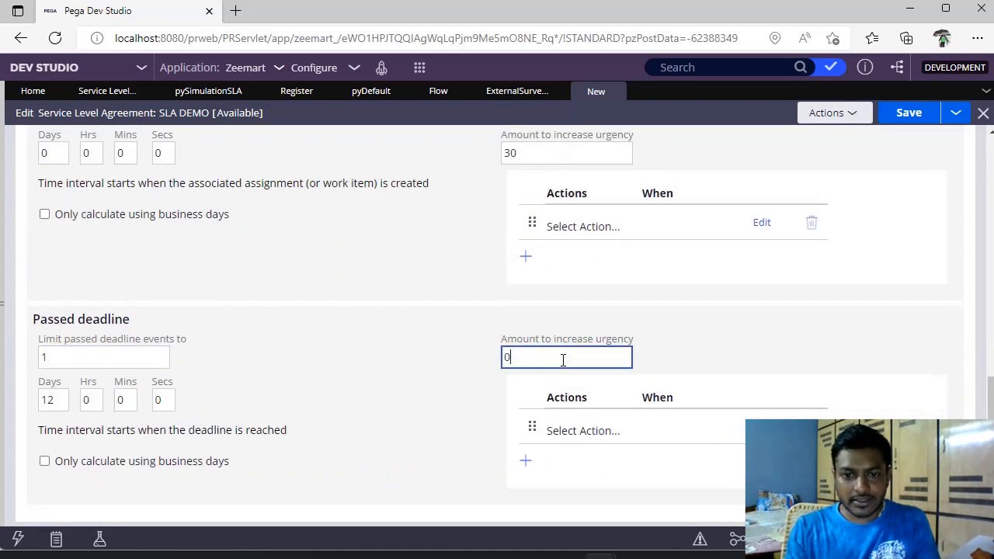
pyautogui.click(66, 396)
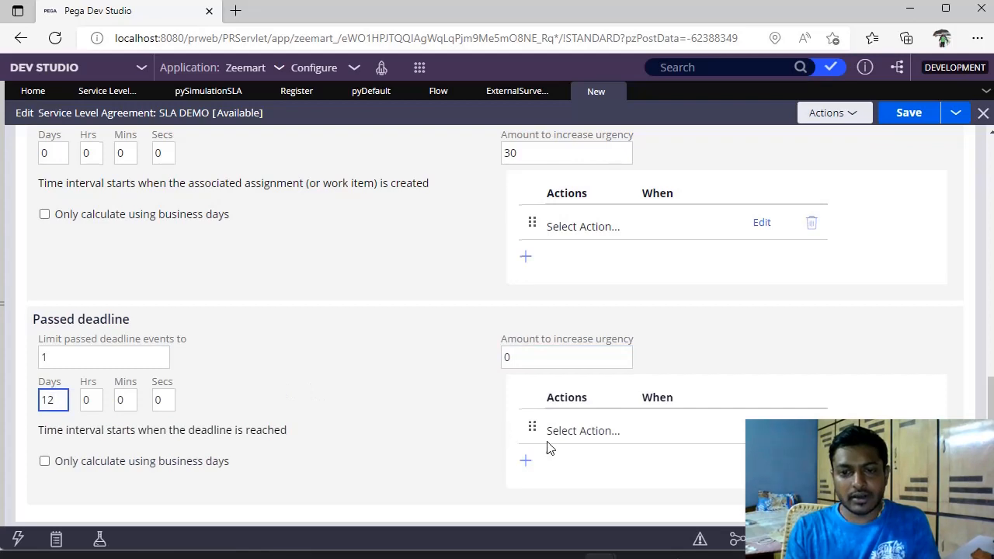
# - Restrict the Goal's time calculation to business days only
pyautogui.scroll(10, 355, 402)
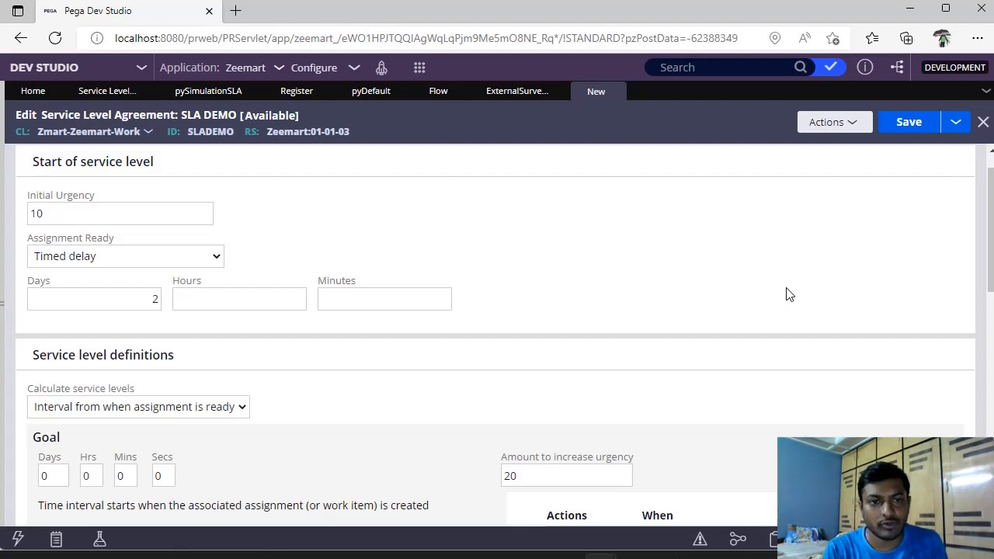
pyautogui.scroll(-3, 789, 294)
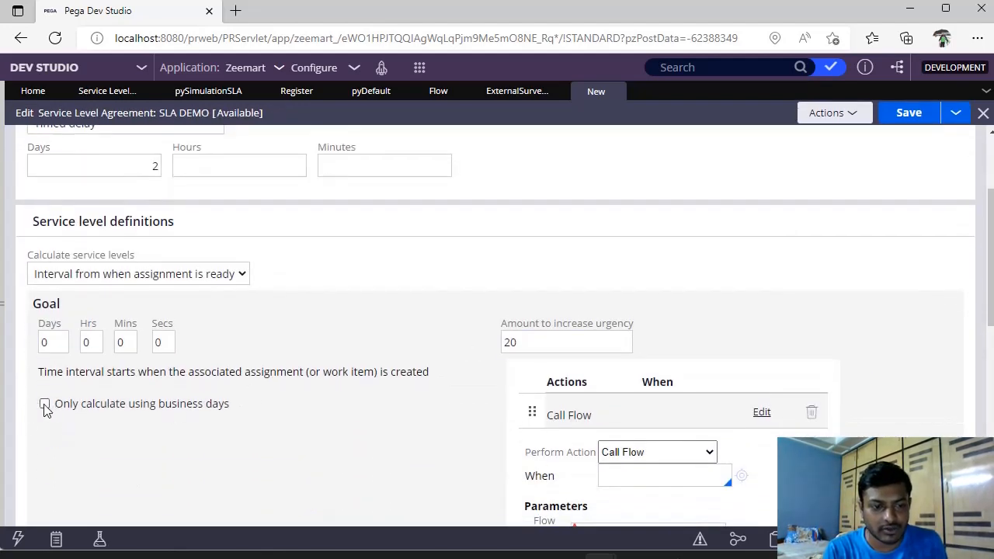
pyautogui.click(45, 405)
pyautogui.scroll(-3, 257, 428)
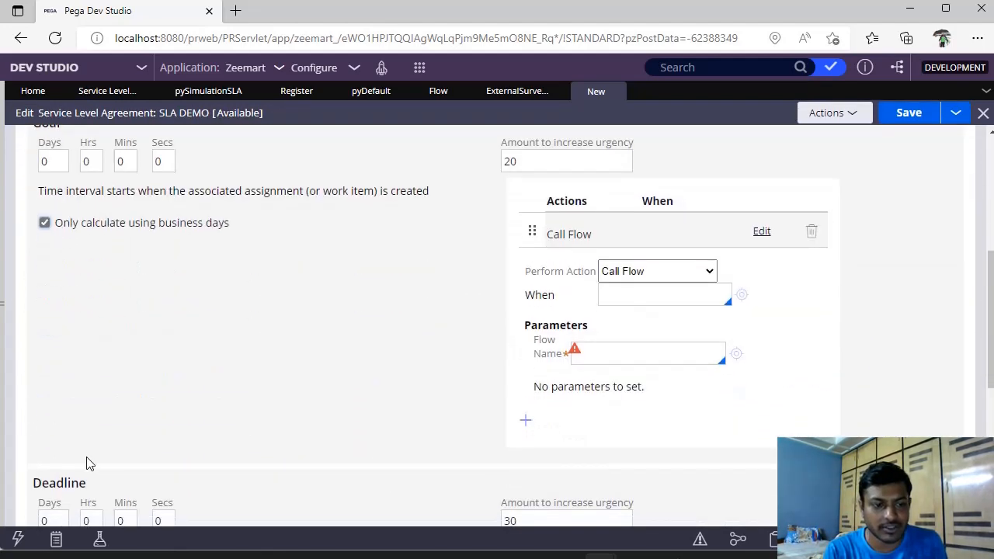
pyautogui.scroll(-3, 100, 455)
pyautogui.scroll(7, 406, 427)
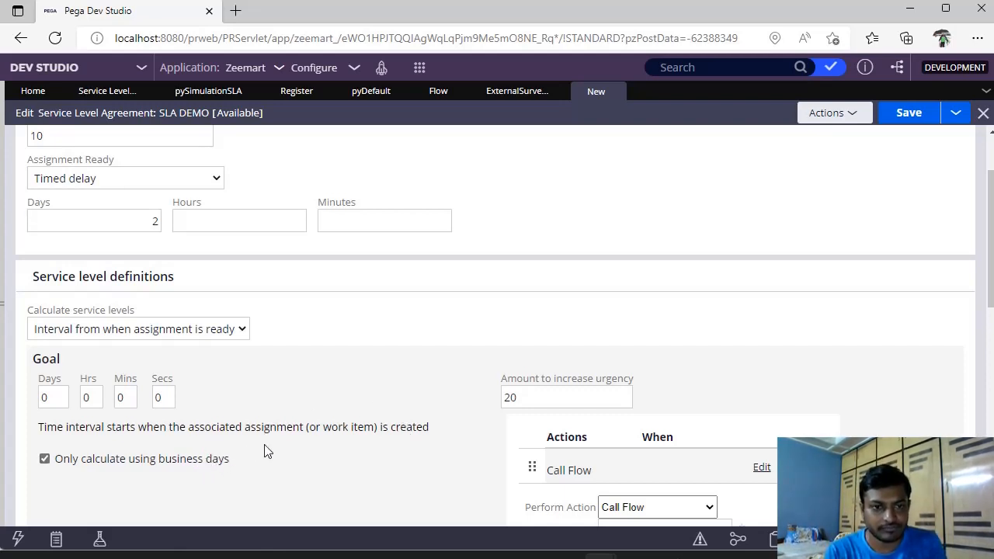
pyautogui.scroll(2, 264, 451)
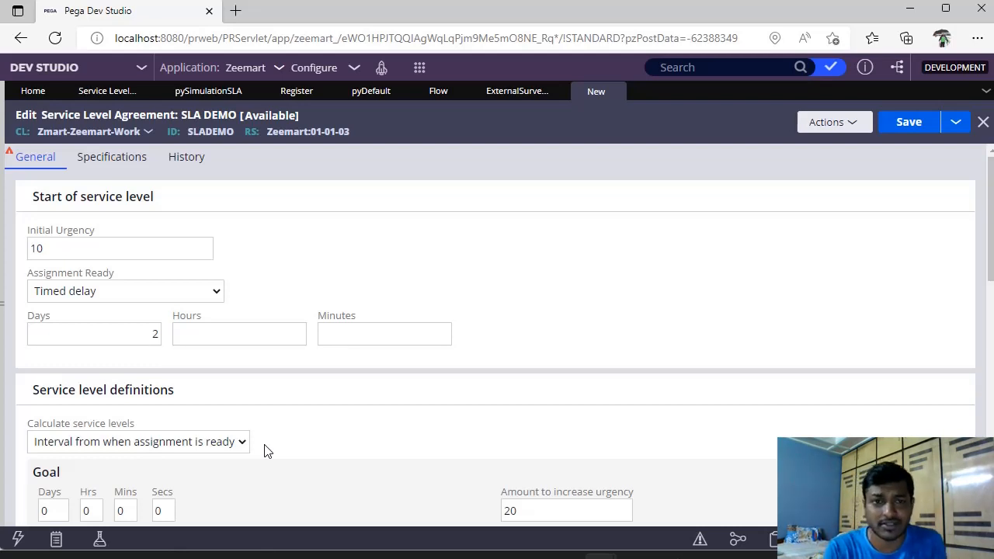
# - Open the properties of the Collect Information assignment in the ExternalSurvey_Flow diagram
pyautogui.click(438, 92)
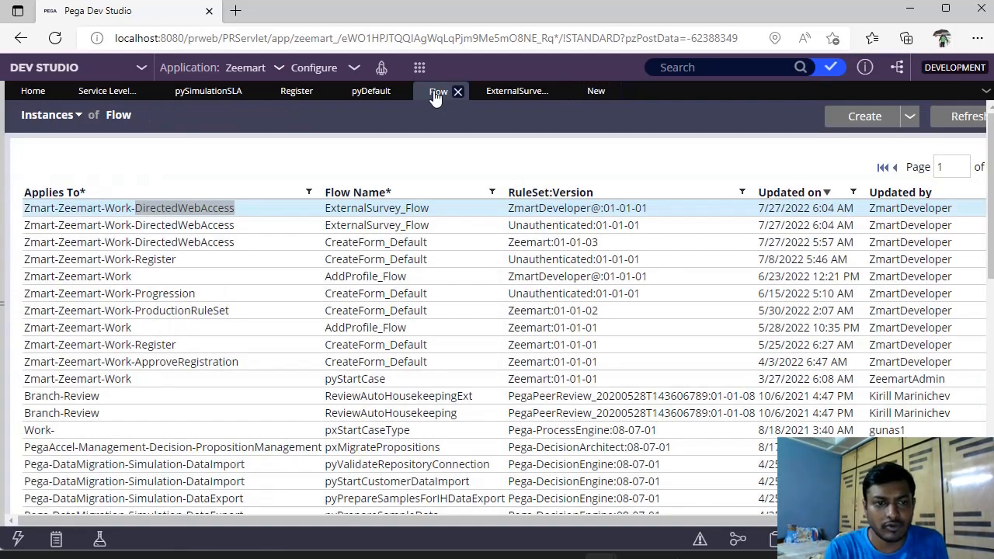
pyautogui.click(410, 223)
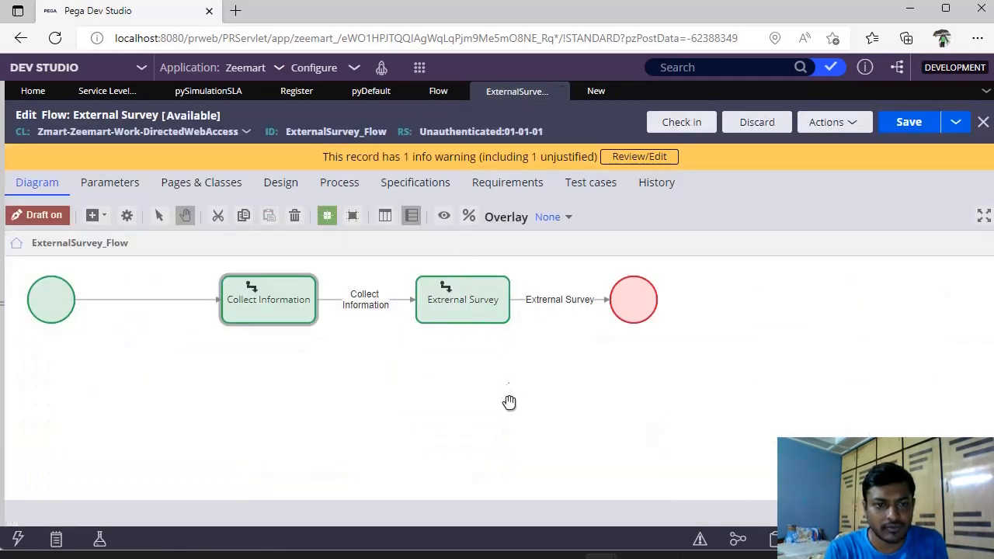
pyautogui.click(267, 311)
pyautogui.doubleClick(266, 311)
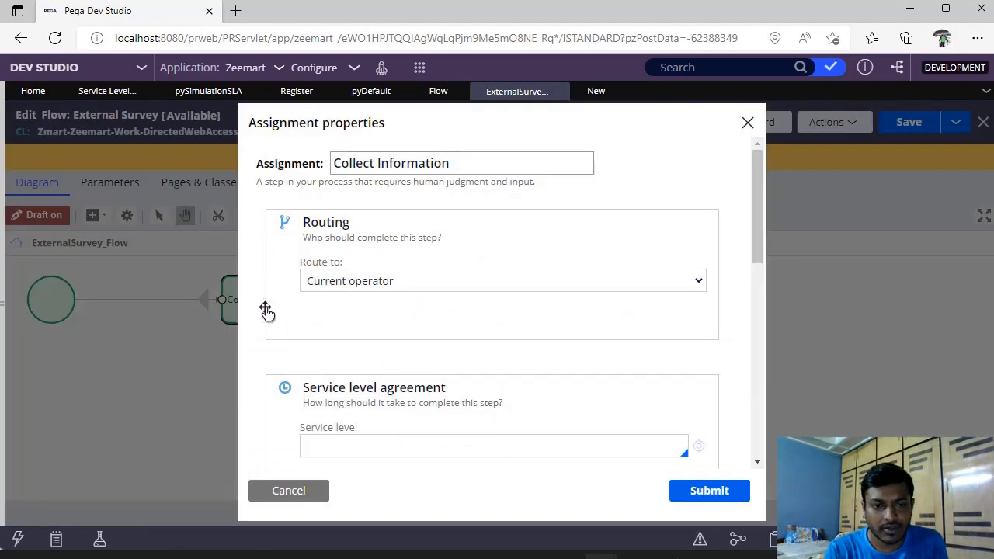
# - List the service levels available for the Collect Information assignment and close its properties without choosing one
pyautogui.scroll(-1, 373, 368)
pyautogui.click(349, 404)
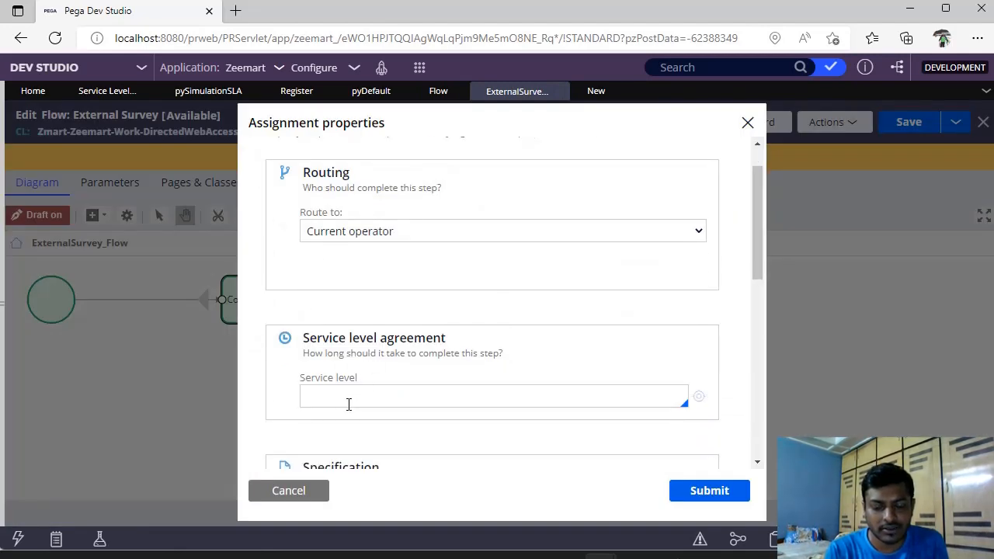
pyautogui.scroll(-3, 358, 388)
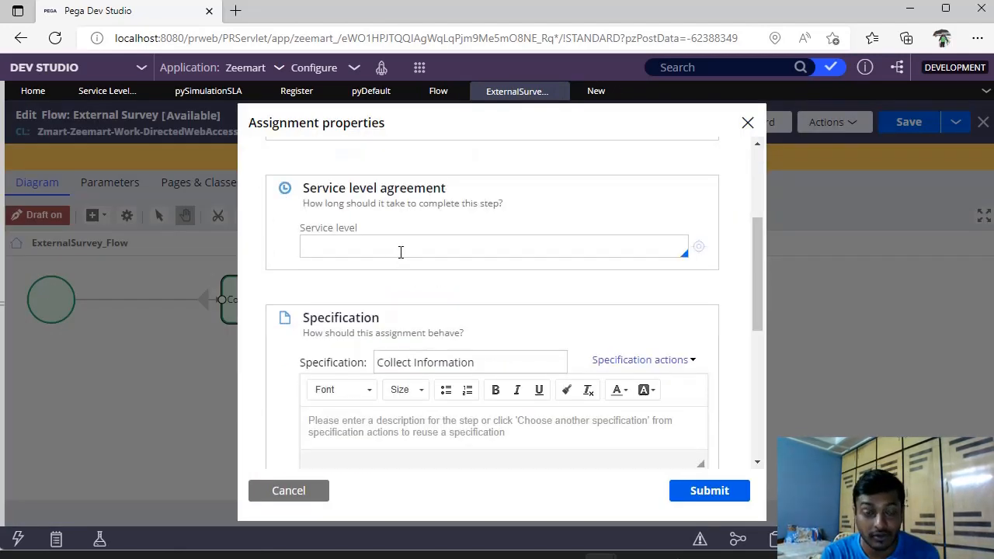
pyautogui.click(402, 251)
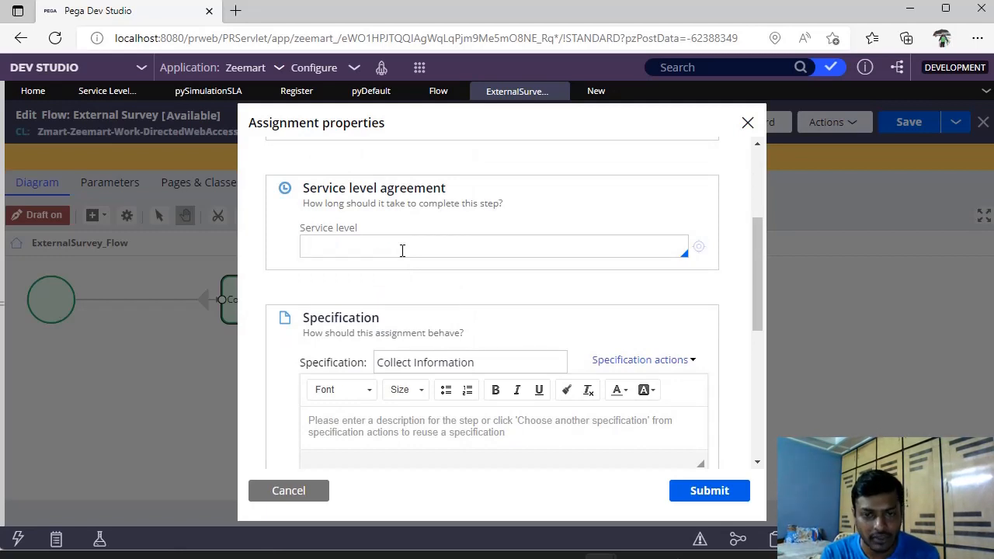
pyautogui.click(403, 250)
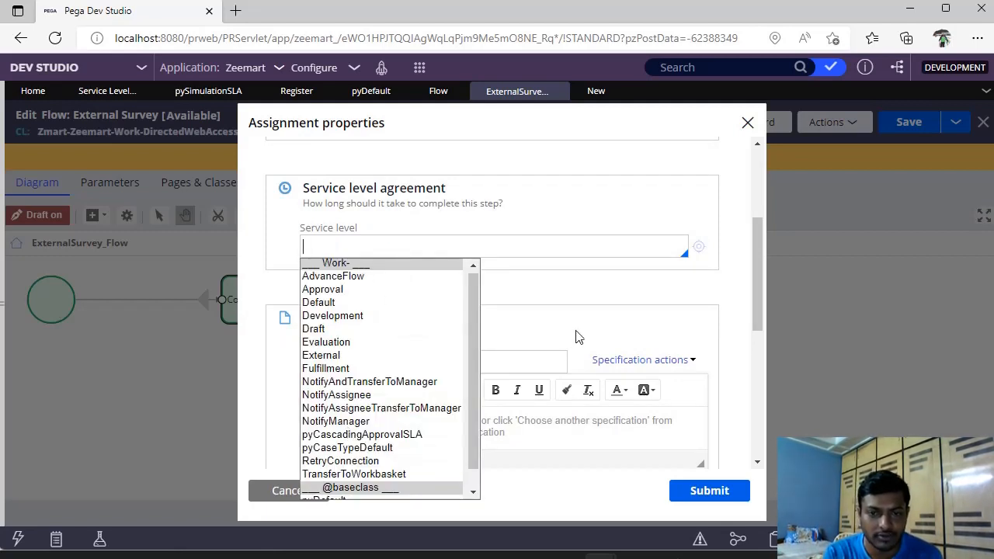
pyautogui.click(564, 363)
pyautogui.click(277, 491)
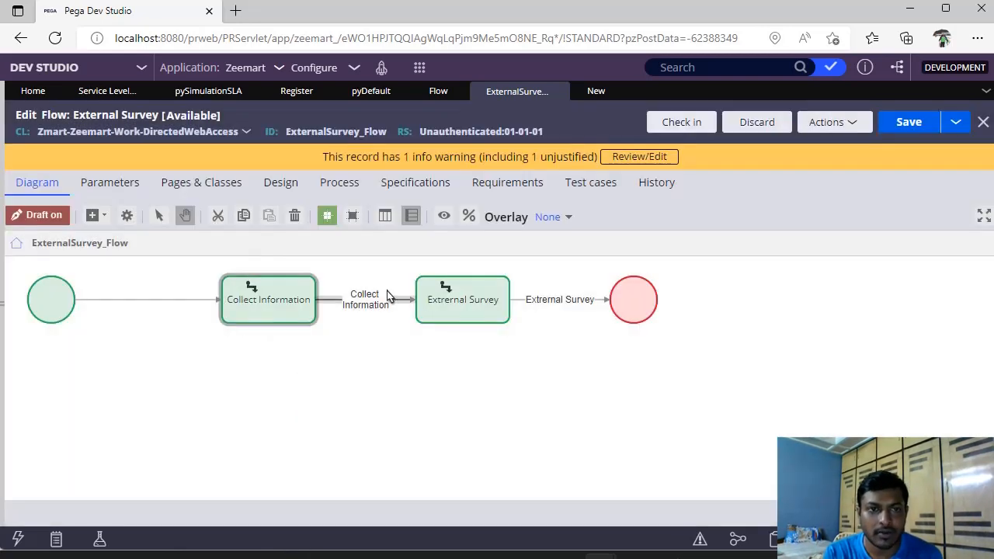
# - Check the service level of the Create stage's automatically launched process in the pyDefault rule of the Register case type
pyautogui.click(363, 93)
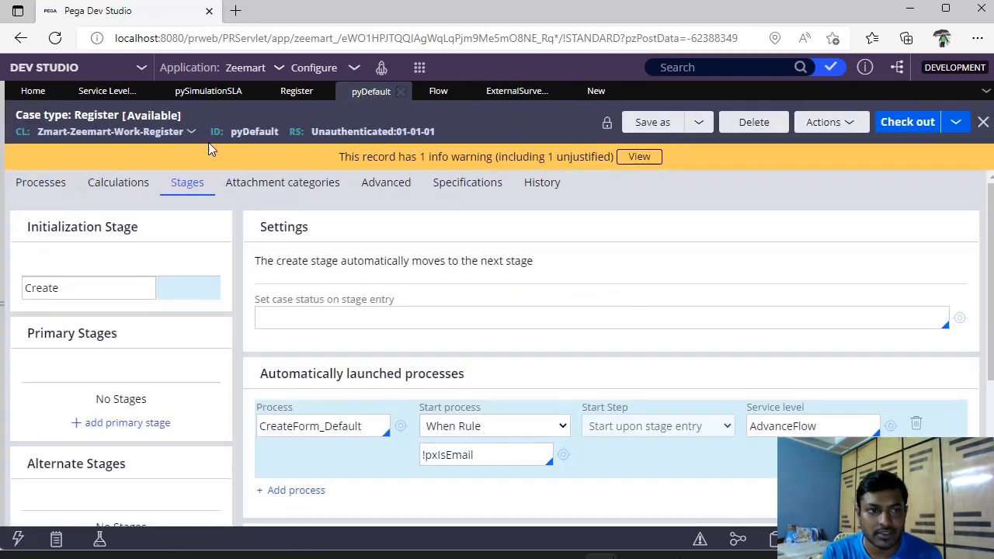
pyautogui.click(107, 292)
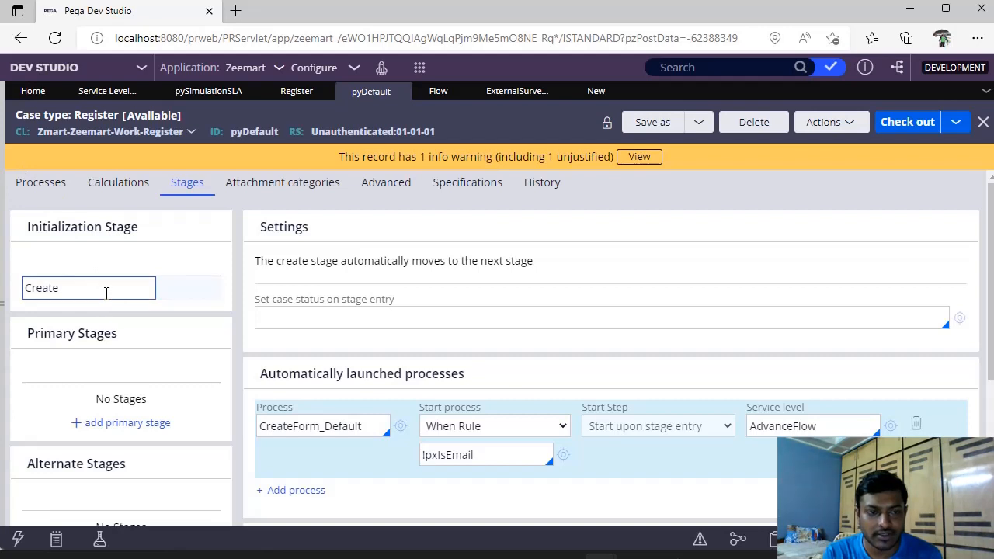
pyautogui.doubleClick(841, 430)
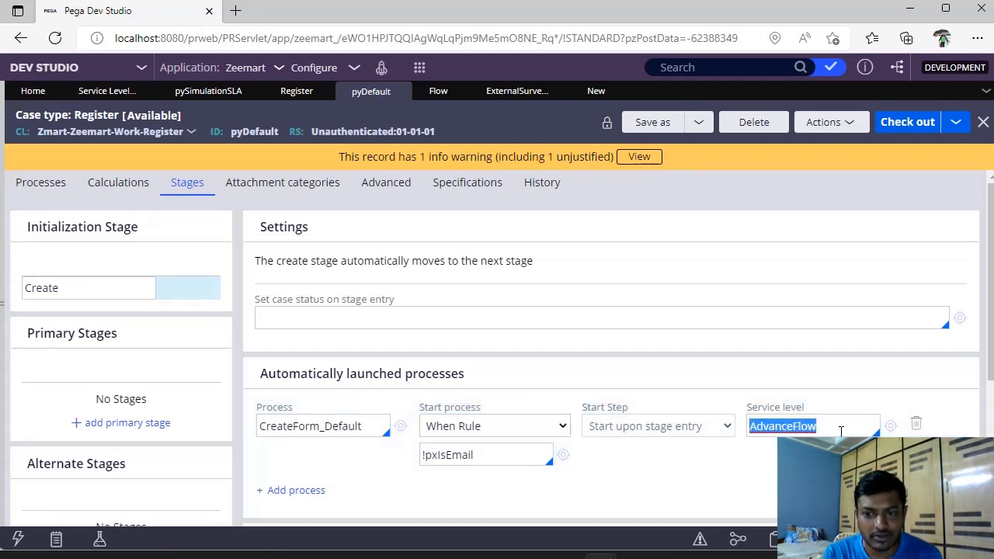
pyautogui.click(105, 288)
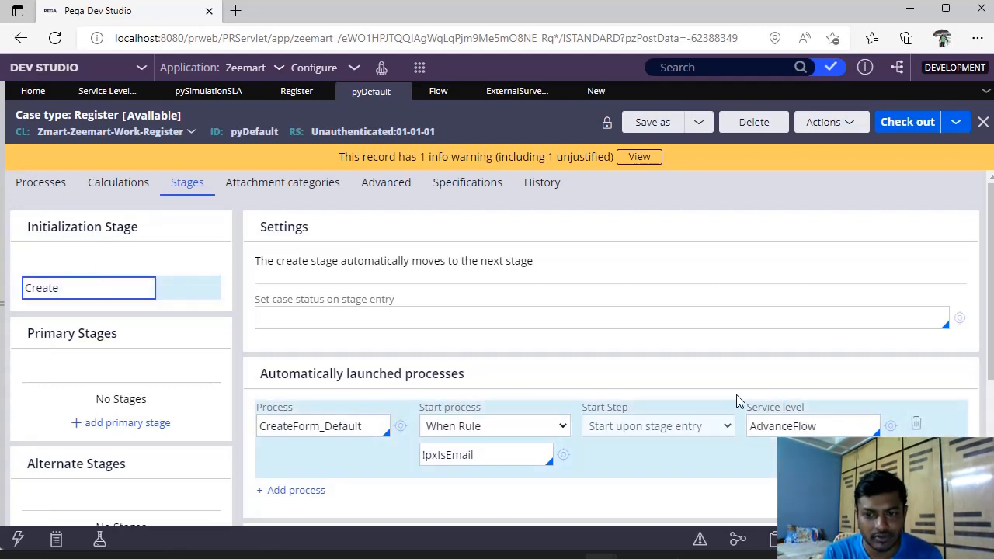
pyautogui.doubleClick(834, 426)
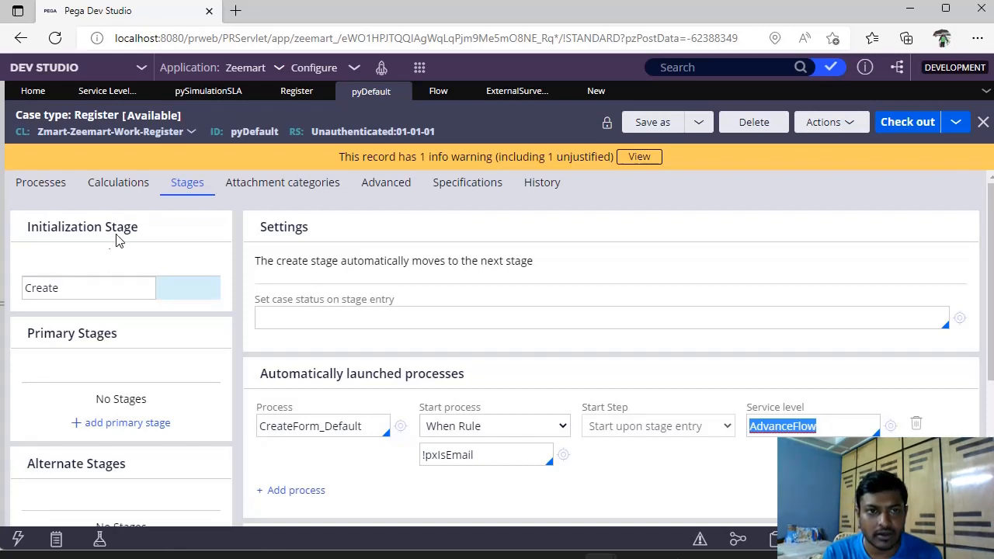
# - Review the goal and deadline settings of the Register case type
pyautogui.click(291, 103)
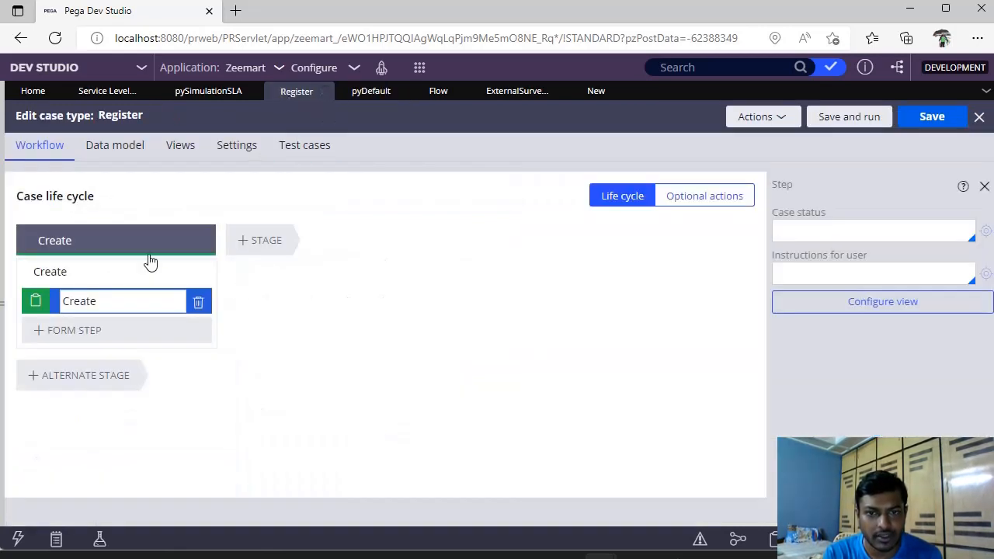
pyautogui.click(252, 151)
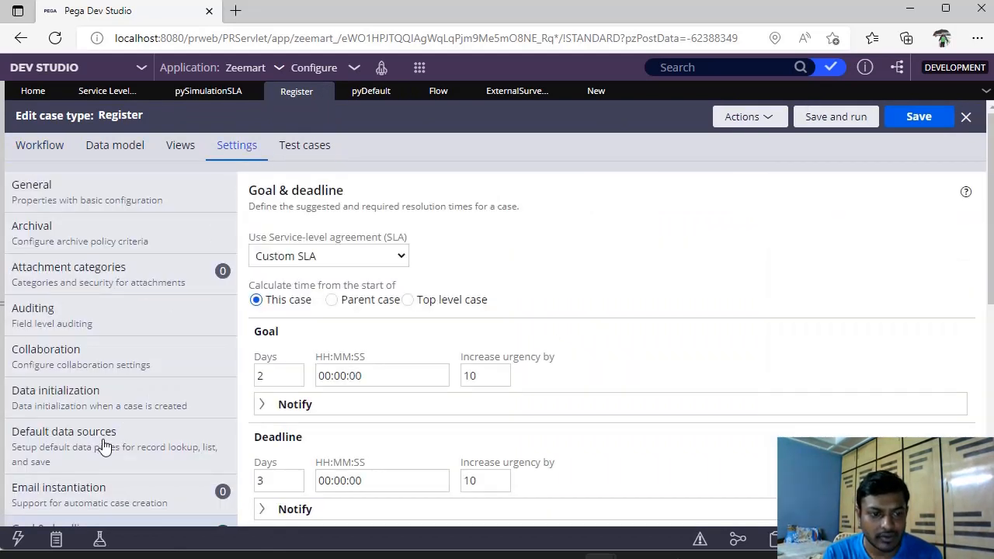
pyautogui.scroll(-2, 105, 444)
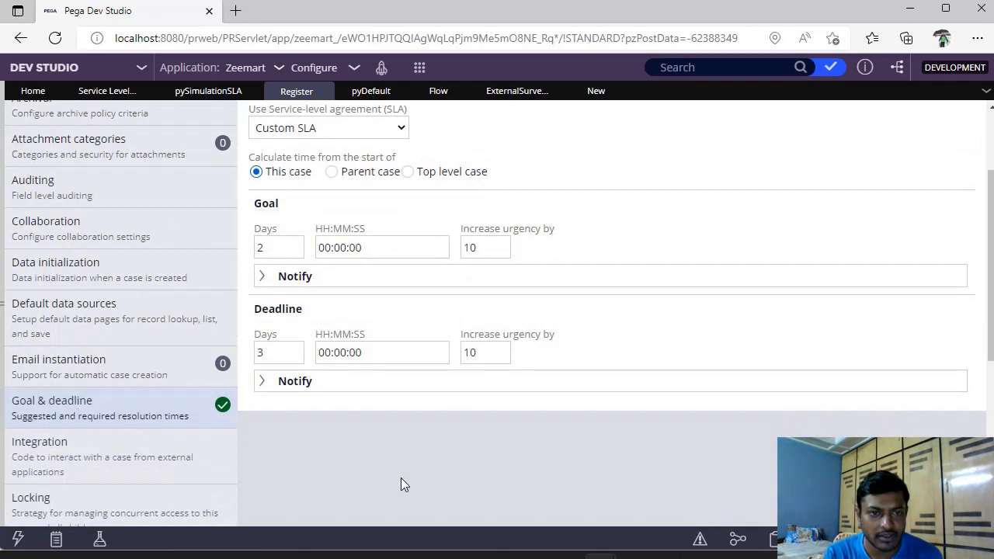
pyautogui.scroll(2, 401, 478)
# - Try Never as the Register case type's service-level agreement option and return to Custom SLA
pyautogui.click(307, 262)
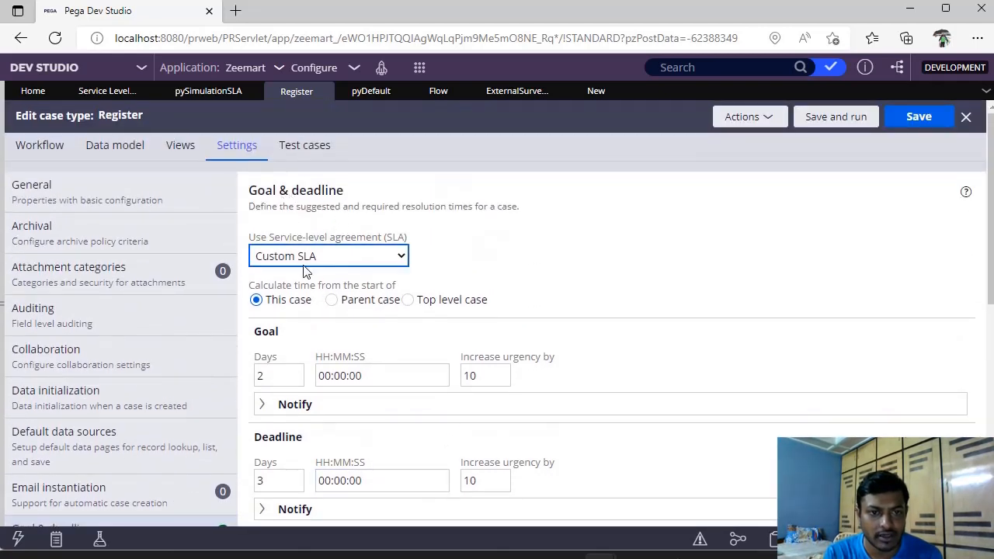
pyautogui.click(304, 277)
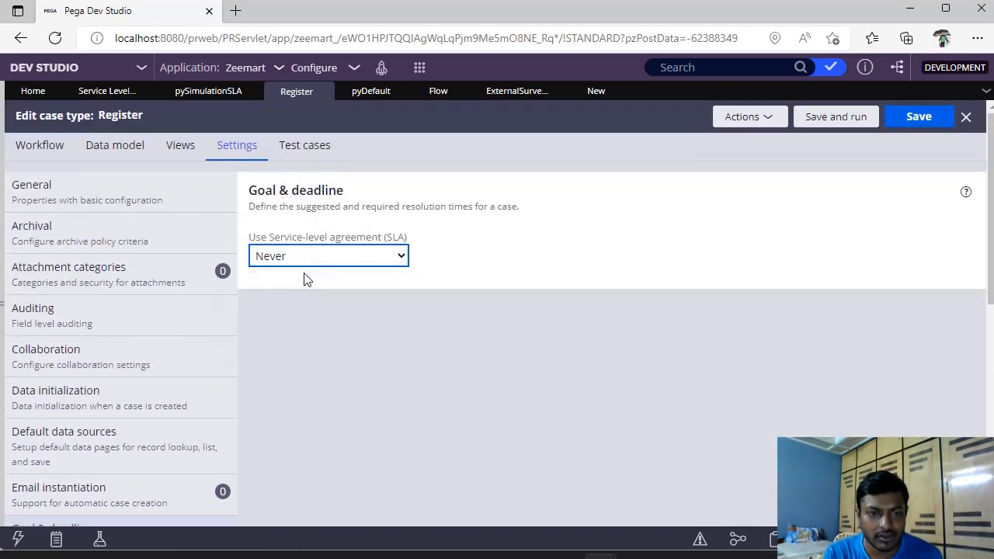
pyautogui.click(313, 263)
pyautogui.click(311, 293)
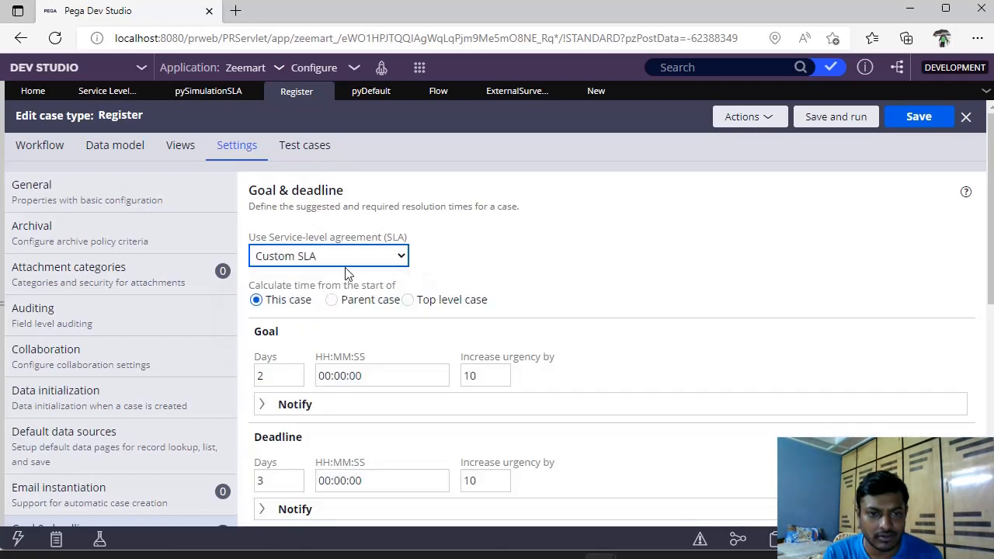
# - Try Existing SLA for the Register case type, list the available agreements, and return to Custom SLA
pyautogui.click(346, 263)
pyautogui.click(321, 309)
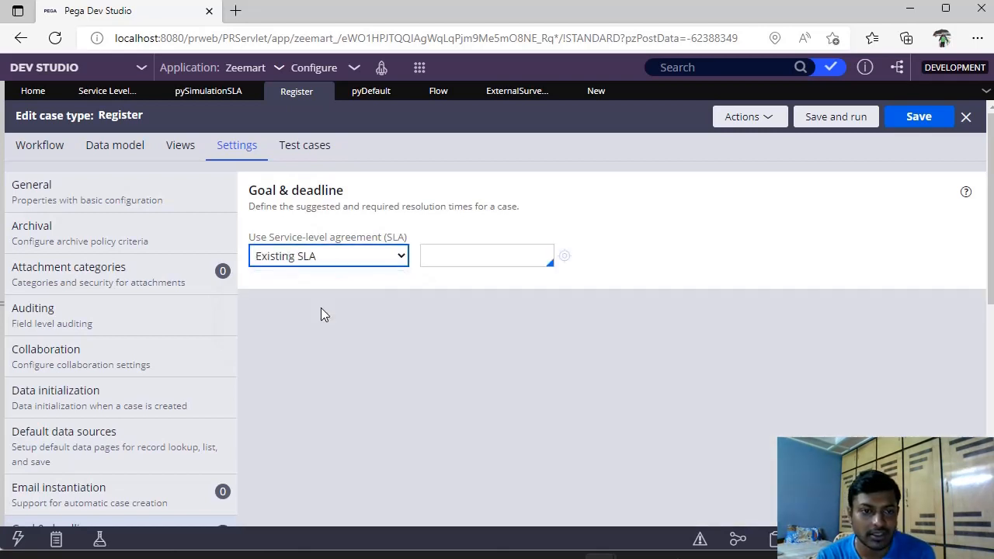
pyautogui.click(481, 256)
pyautogui.press('Down')
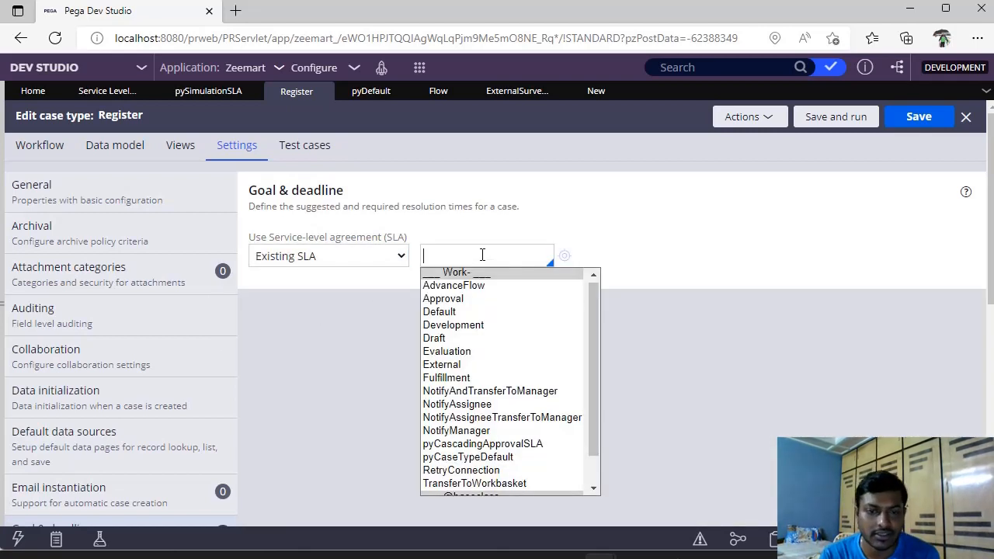
pyautogui.click(305, 254)
pyautogui.click(301, 275)
pyautogui.click(314, 259)
pyautogui.click(314, 262)
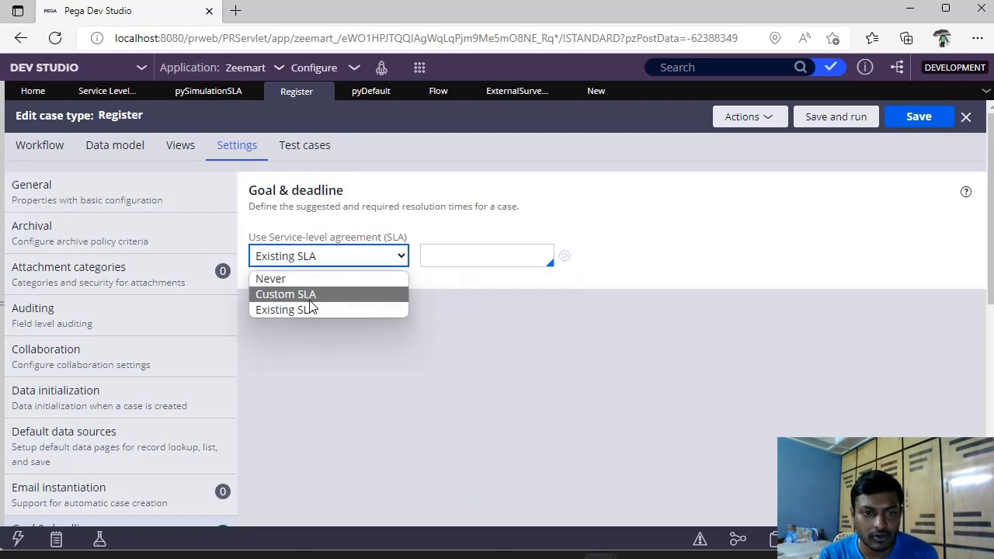
pyautogui.click(310, 300)
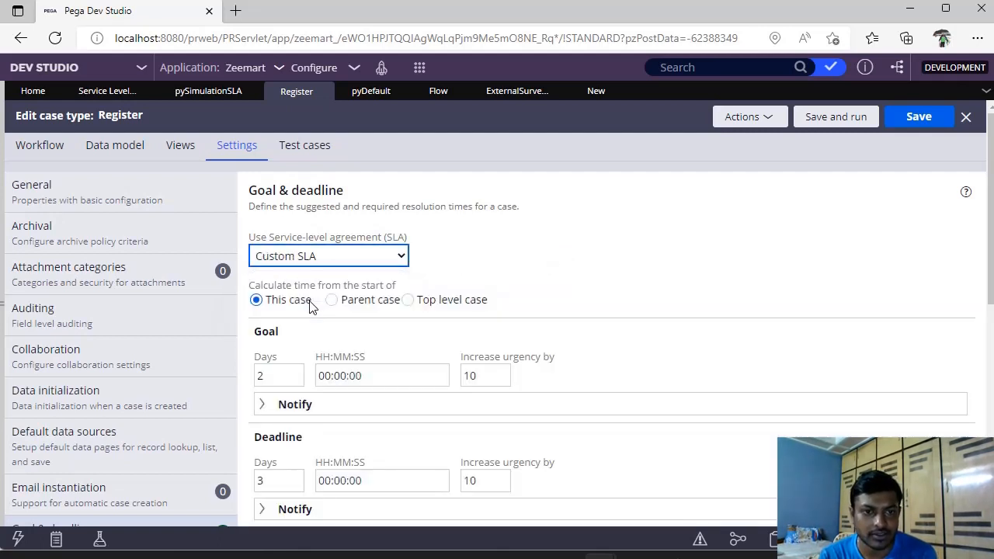
# - Try Parent case and Top level case as the start for the custom SLA's time calculation and return to This case
pyautogui.scroll(-2, 628, 375)
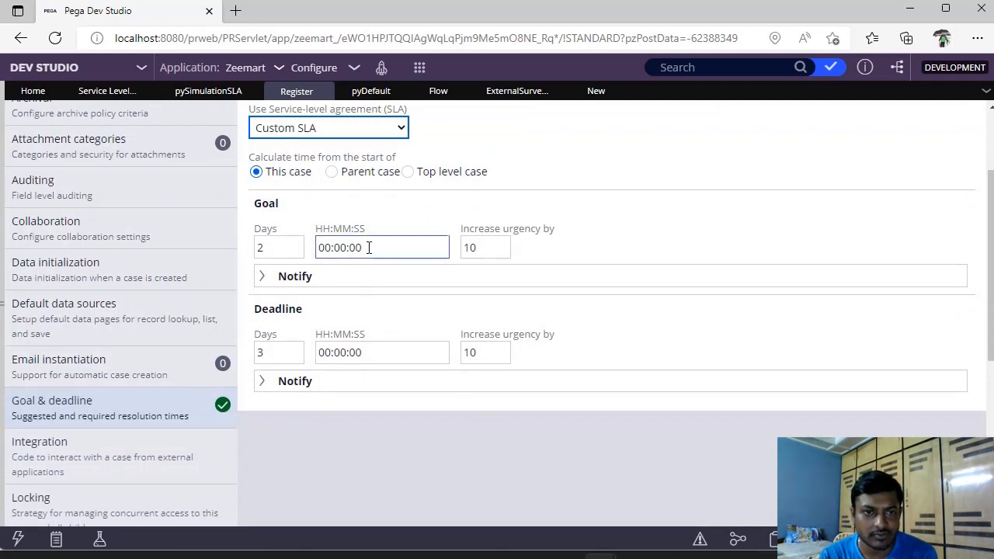
pyautogui.click(331, 172)
pyautogui.click(408, 172)
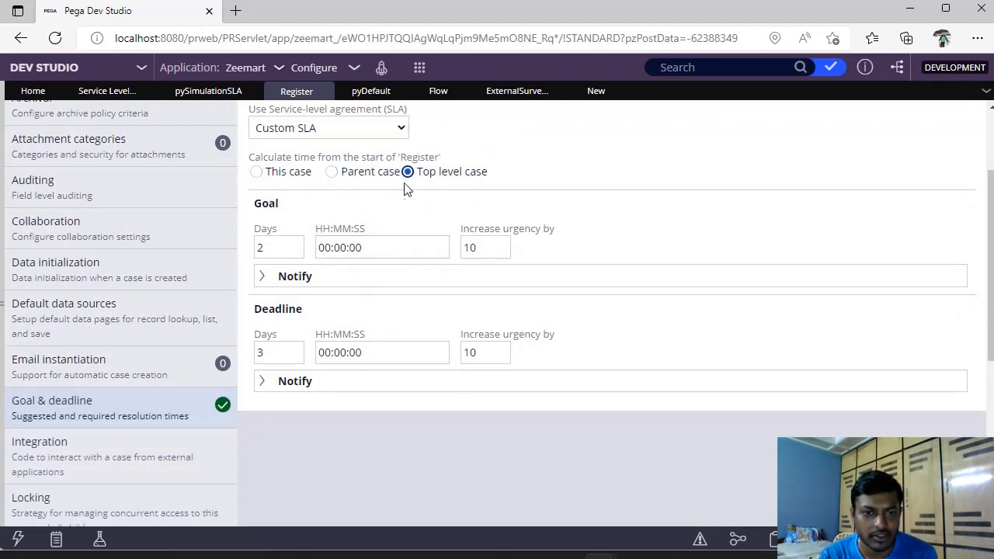
pyautogui.click(257, 173)
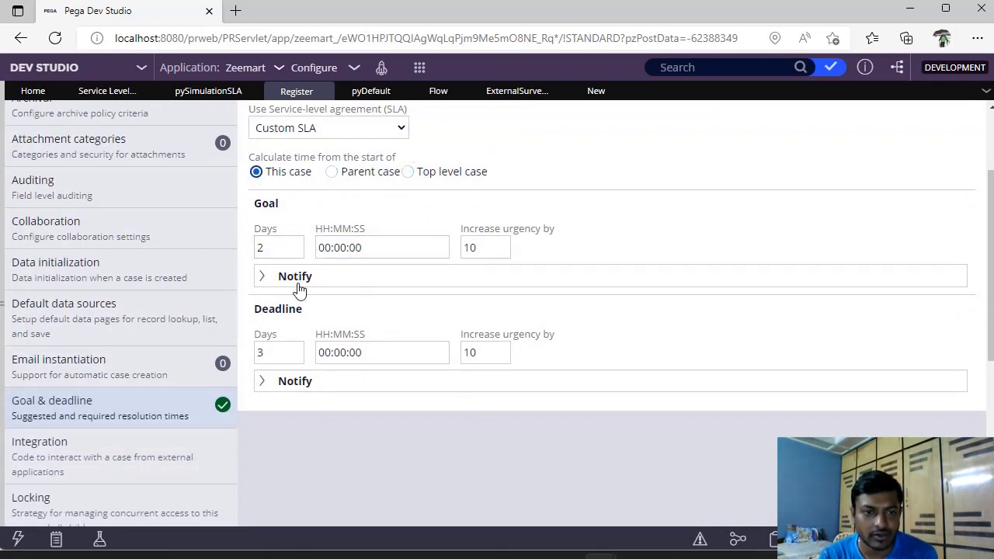
# - Show the notification options for the custom SLA's deadline and goal
pyautogui.click(310, 385)
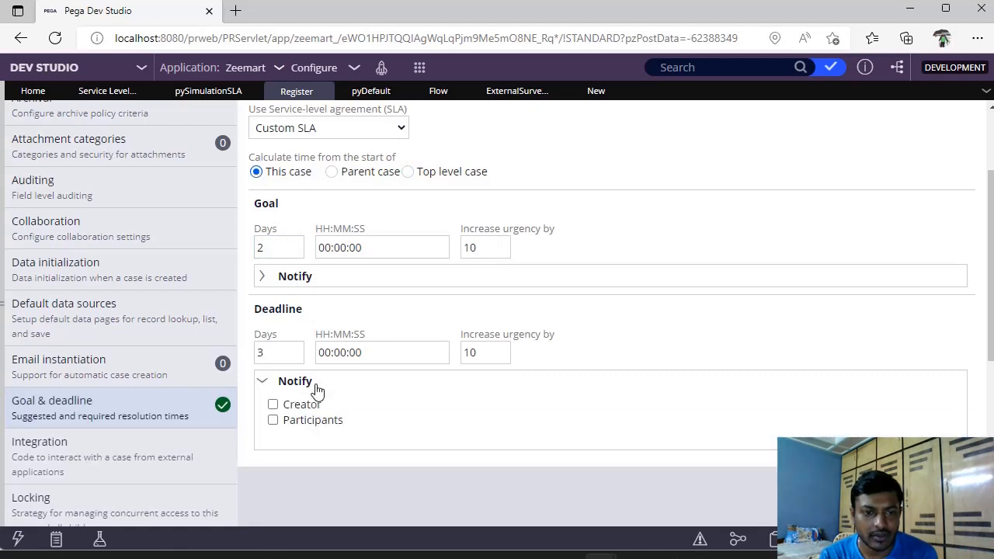
pyautogui.click(317, 281)
# - Review the Create stage's automatically launched processes, optional processes and optional actions in the pyDefault rule
pyautogui.click(358, 92)
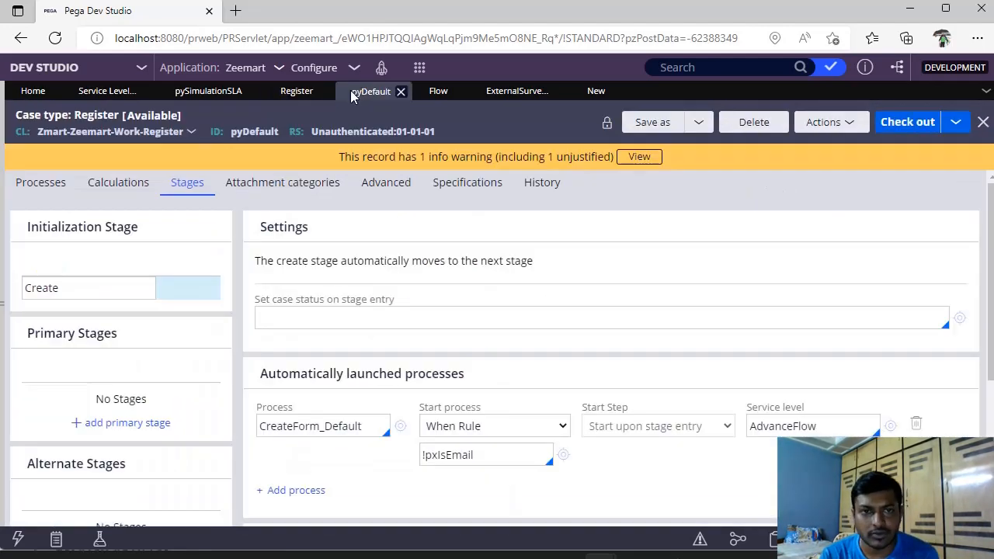
pyautogui.scroll(-3, 419, 308)
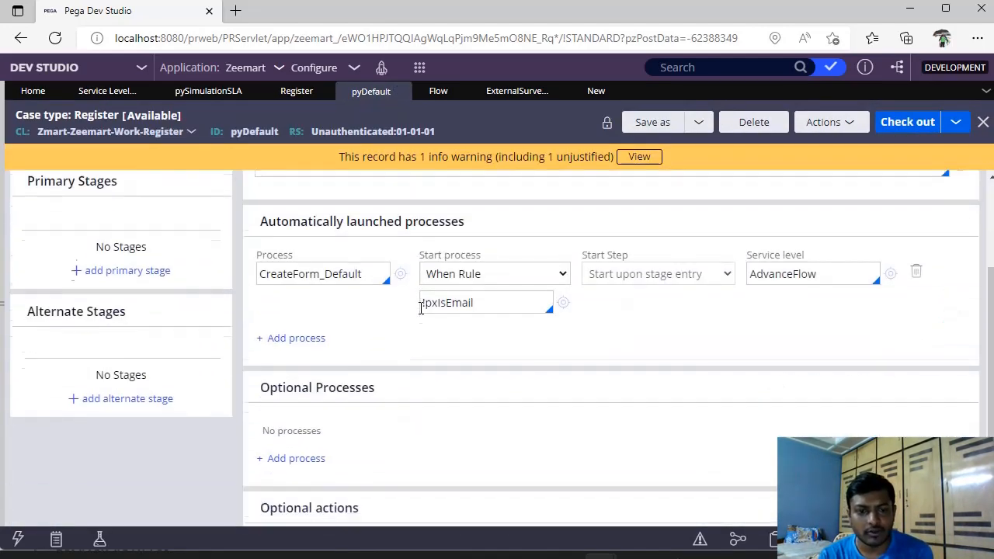
pyautogui.scroll(-1, 431, 346)
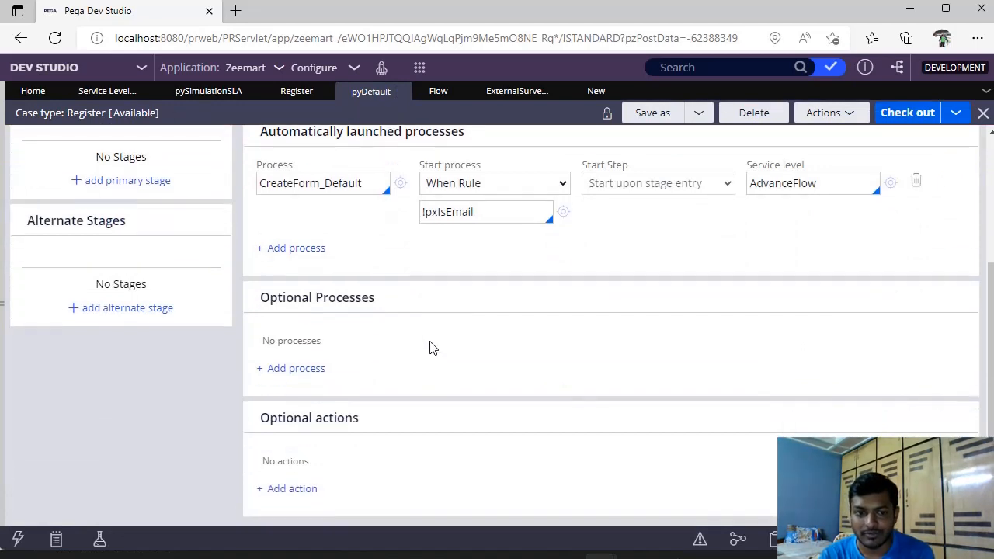
pyautogui.scroll(5, 433, 348)
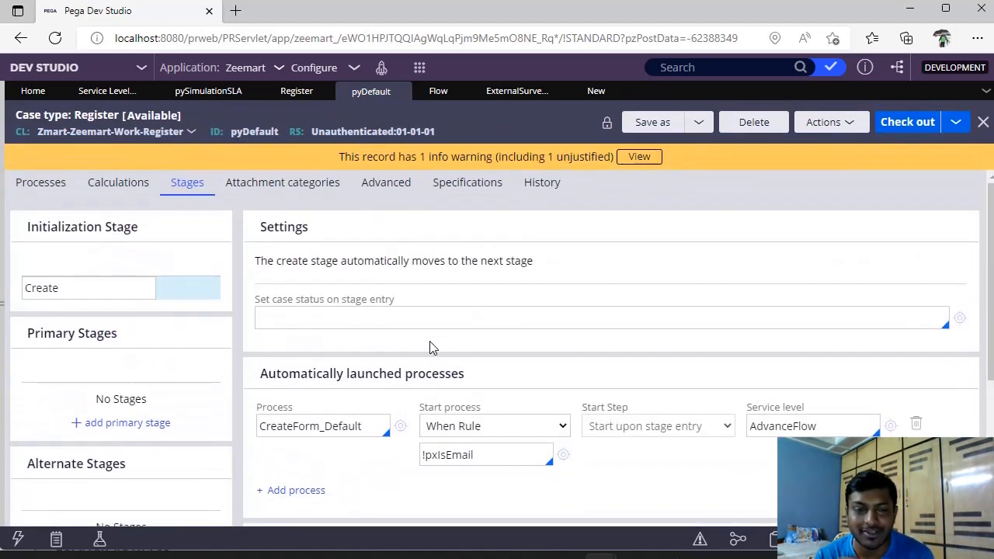